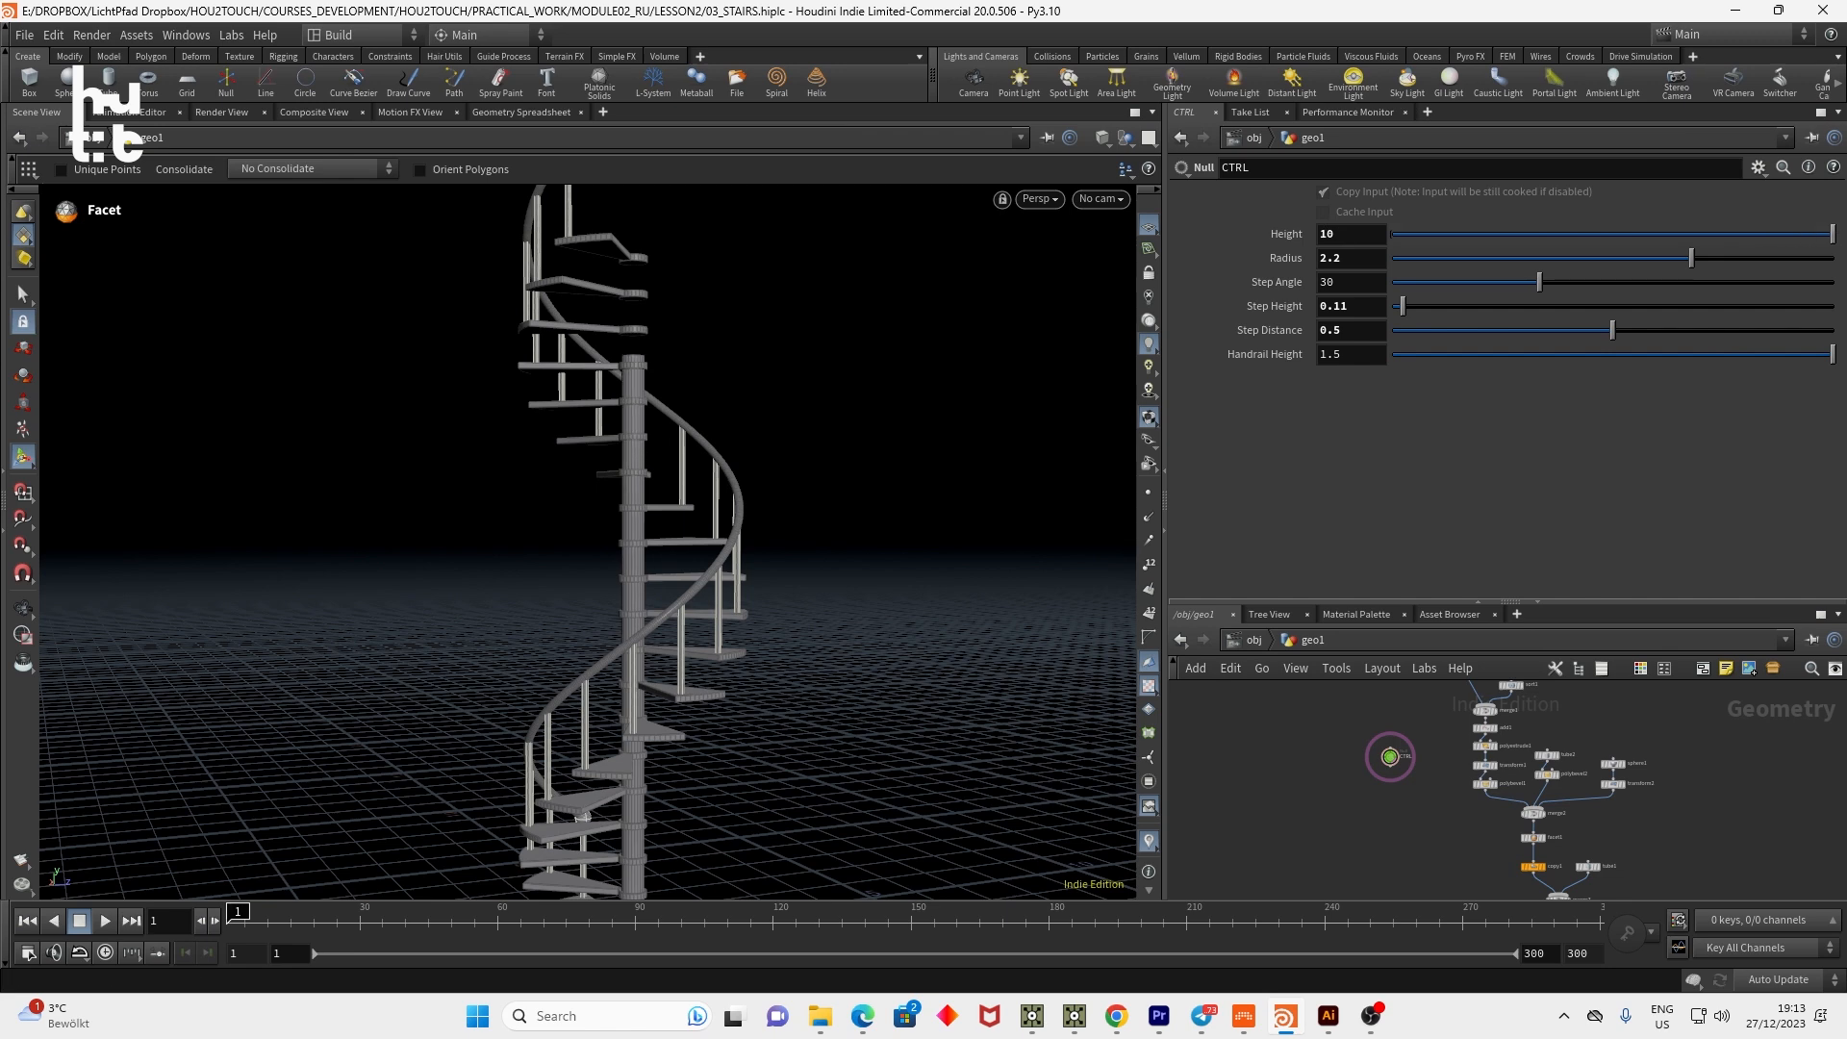
Set the spiral stairs' radius to 2.782, step angle 27.82, step height 0.252, step distance 0.4987 and handrail height 2.
{"action": "left_click_drag", "start_coordinate": [1693, 259], "coordinate": [1752, 254]}
{"action": "left_click_drag", "start_coordinate": [1538, 294], "coordinate": [1611, 354]}
{"action": "mouse_move", "coordinate": [1830, 356]}
{"action": "left_mouse_down"}
{"action": "mouse_move", "coordinate": [1480, 366]}
{"action": "mouse_move", "coordinate": [1834, 362]}
{"action": "left_mouse_up"}
{"action": "mouse_move", "coordinate": [1363, 350]}
{"action": "middle_mouse_down"}
{"action": "mouse_move", "coordinate": [1414, 348]}
{"action": "mouse_move", "coordinate": [1390, 349]}
{"action": "middle_mouse_up"}
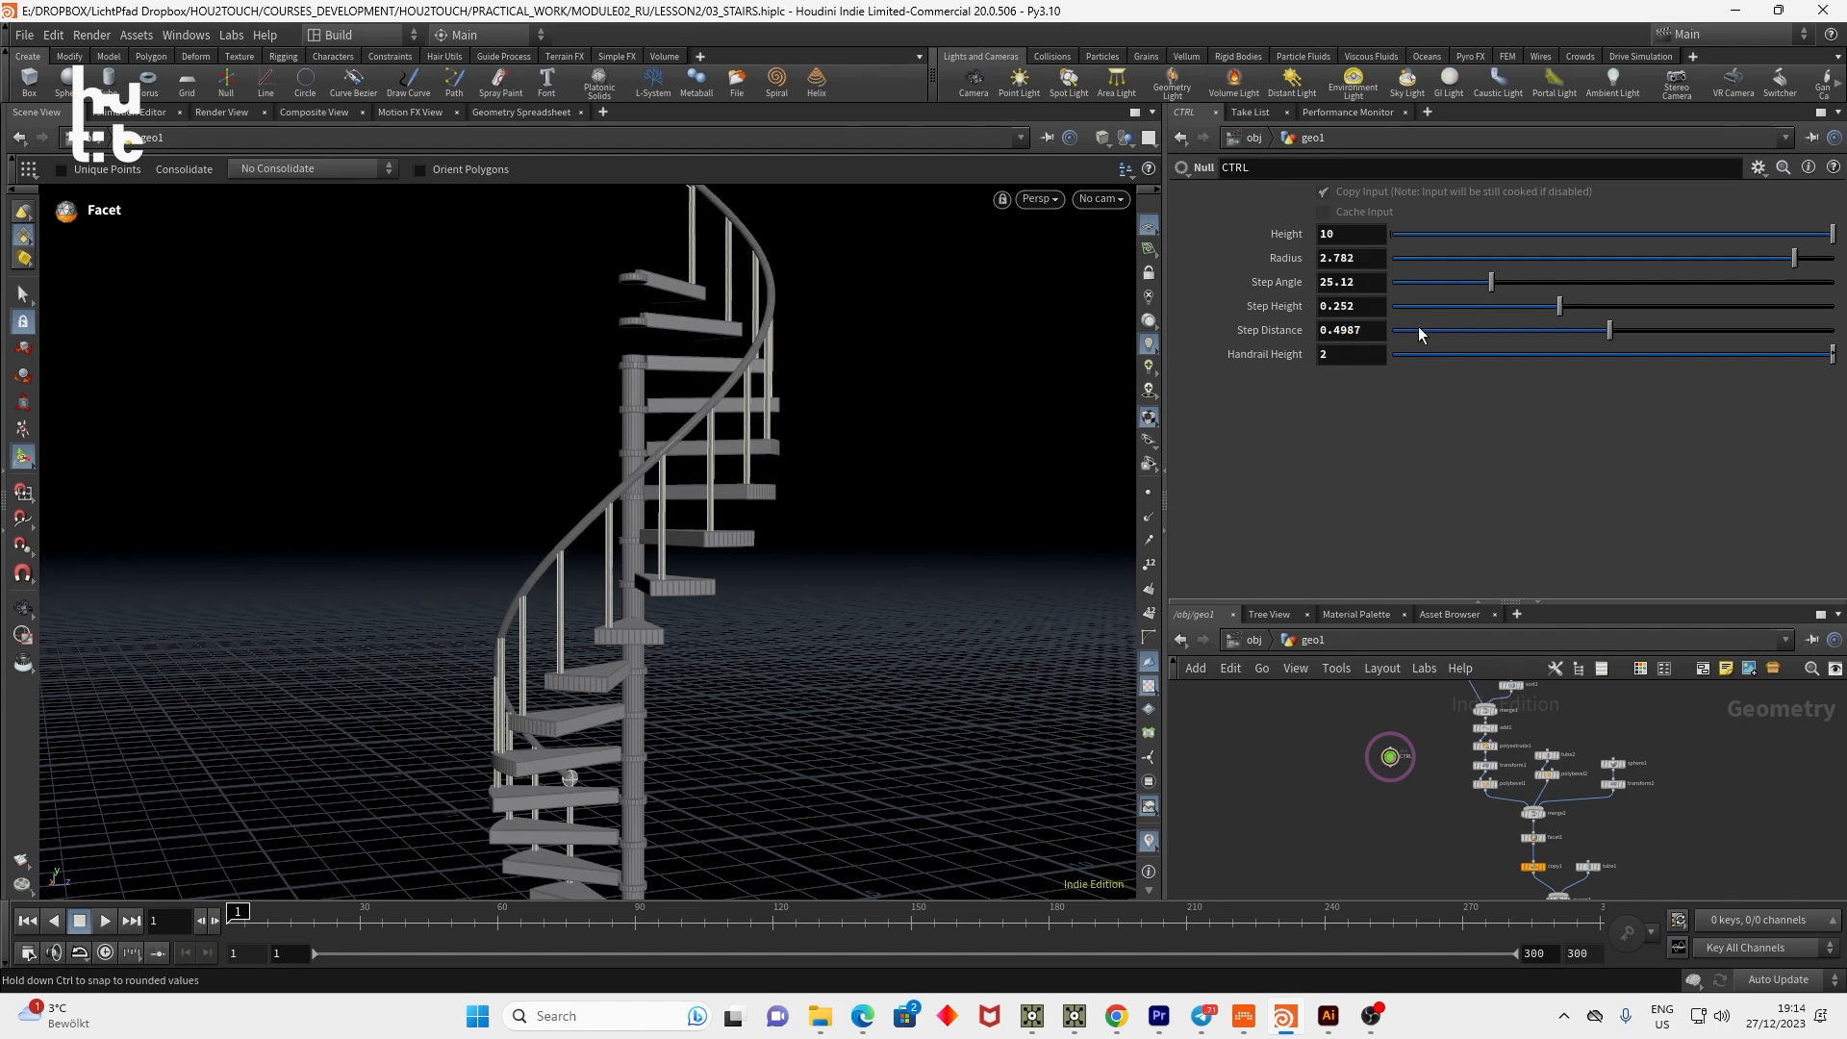
{"action": "middle_click_drag", "start_coordinate": [1356, 288], "coordinate": [1596, 296]}
{"action": "left_click_drag", "start_coordinate": [731, 346], "coordinate": [840, 358], "text": "alt"}
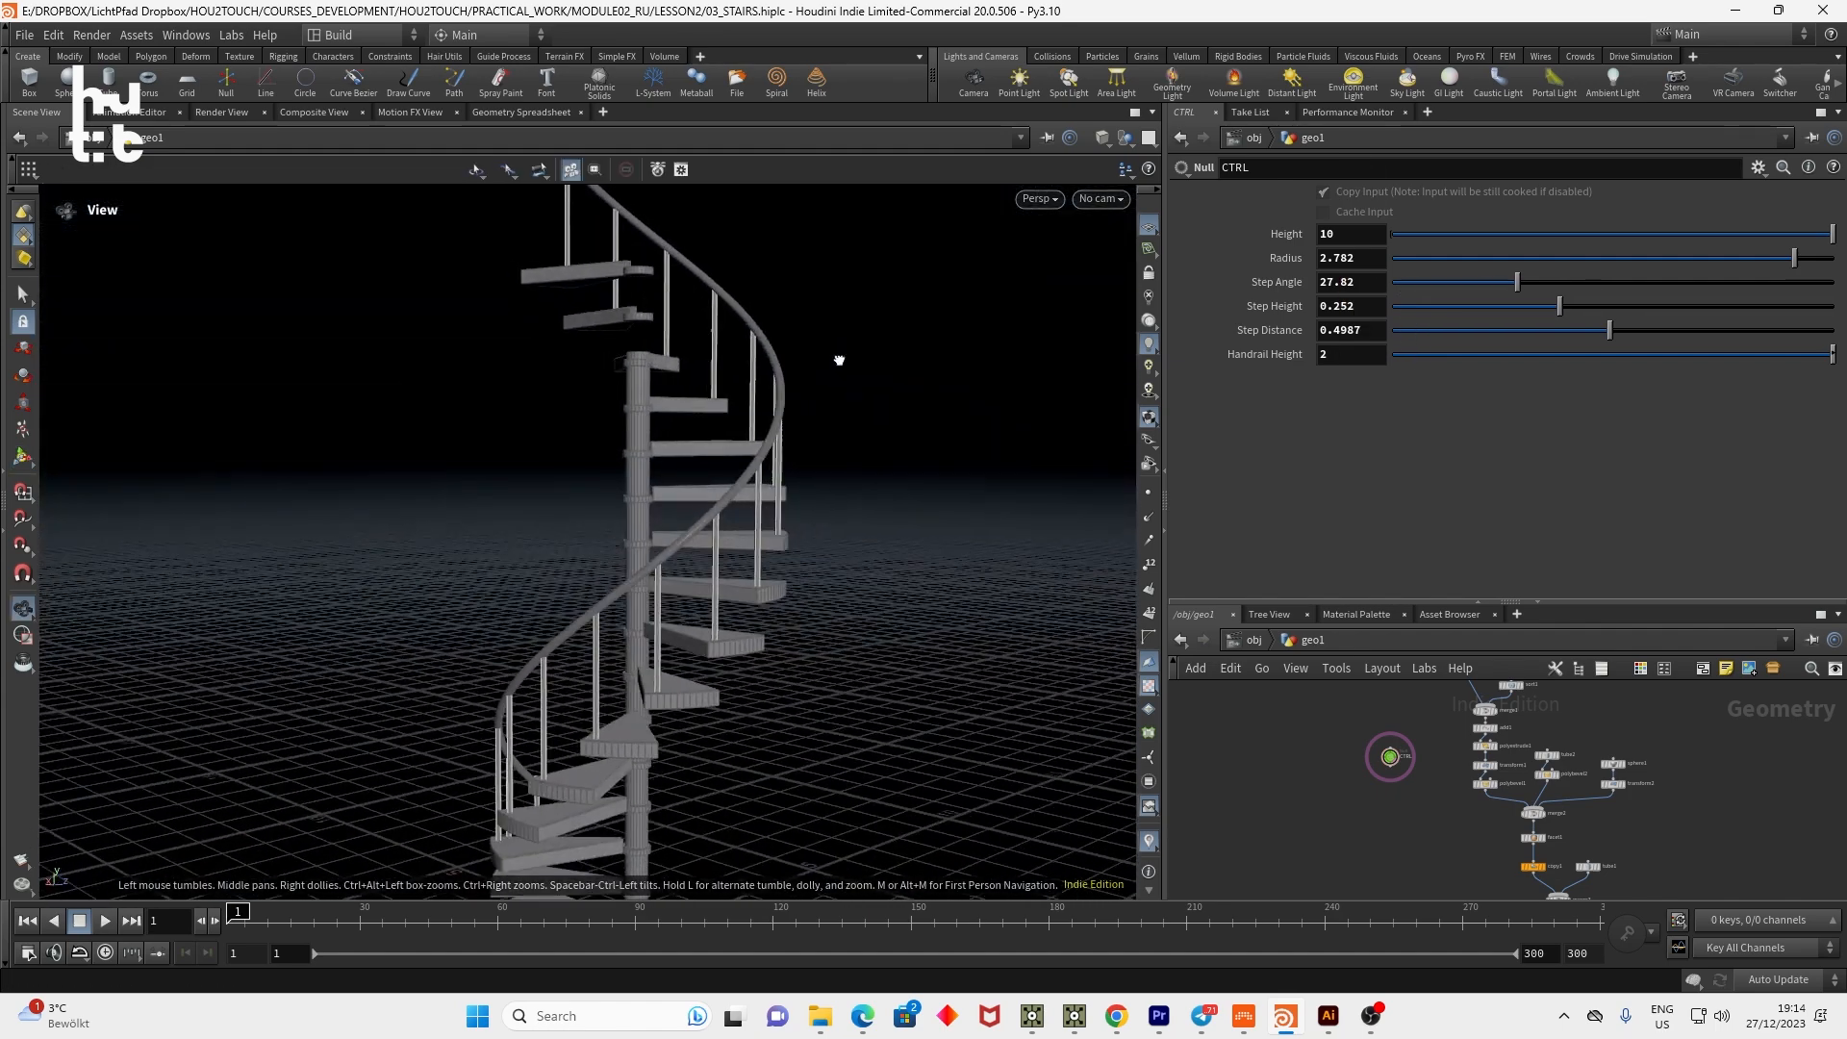
Open 02_FENCE.hiplc and raise the fence path control pathcv4 to a Y translation of 2.26465.
{"action": "key", "text": "Return"}
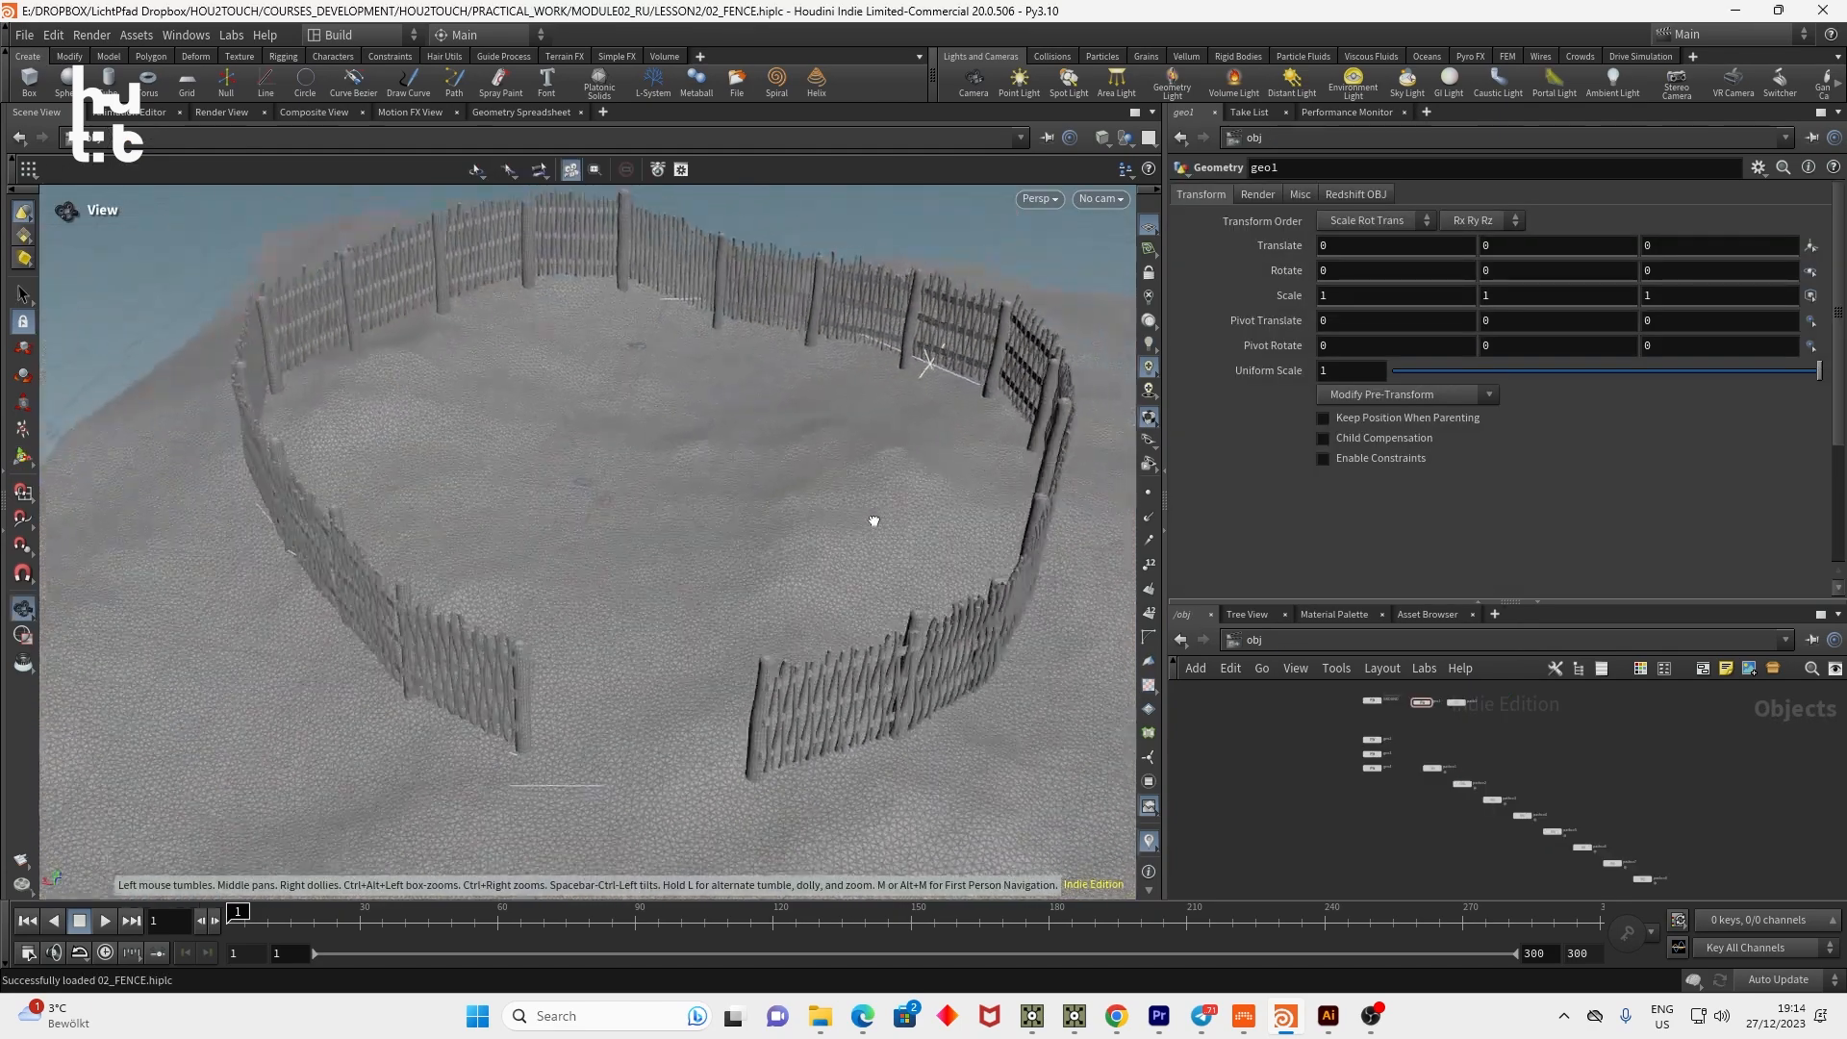
{"action": "scroll", "coordinate": [1336, 719], "scroll_direction": "up", "scroll_amount": 5}
{"action": "left_click", "coordinate": [1486, 793]}
{"action": "left_click_drag", "start_coordinate": [828, 375], "coordinate": [817, 524], "text": "alt"}
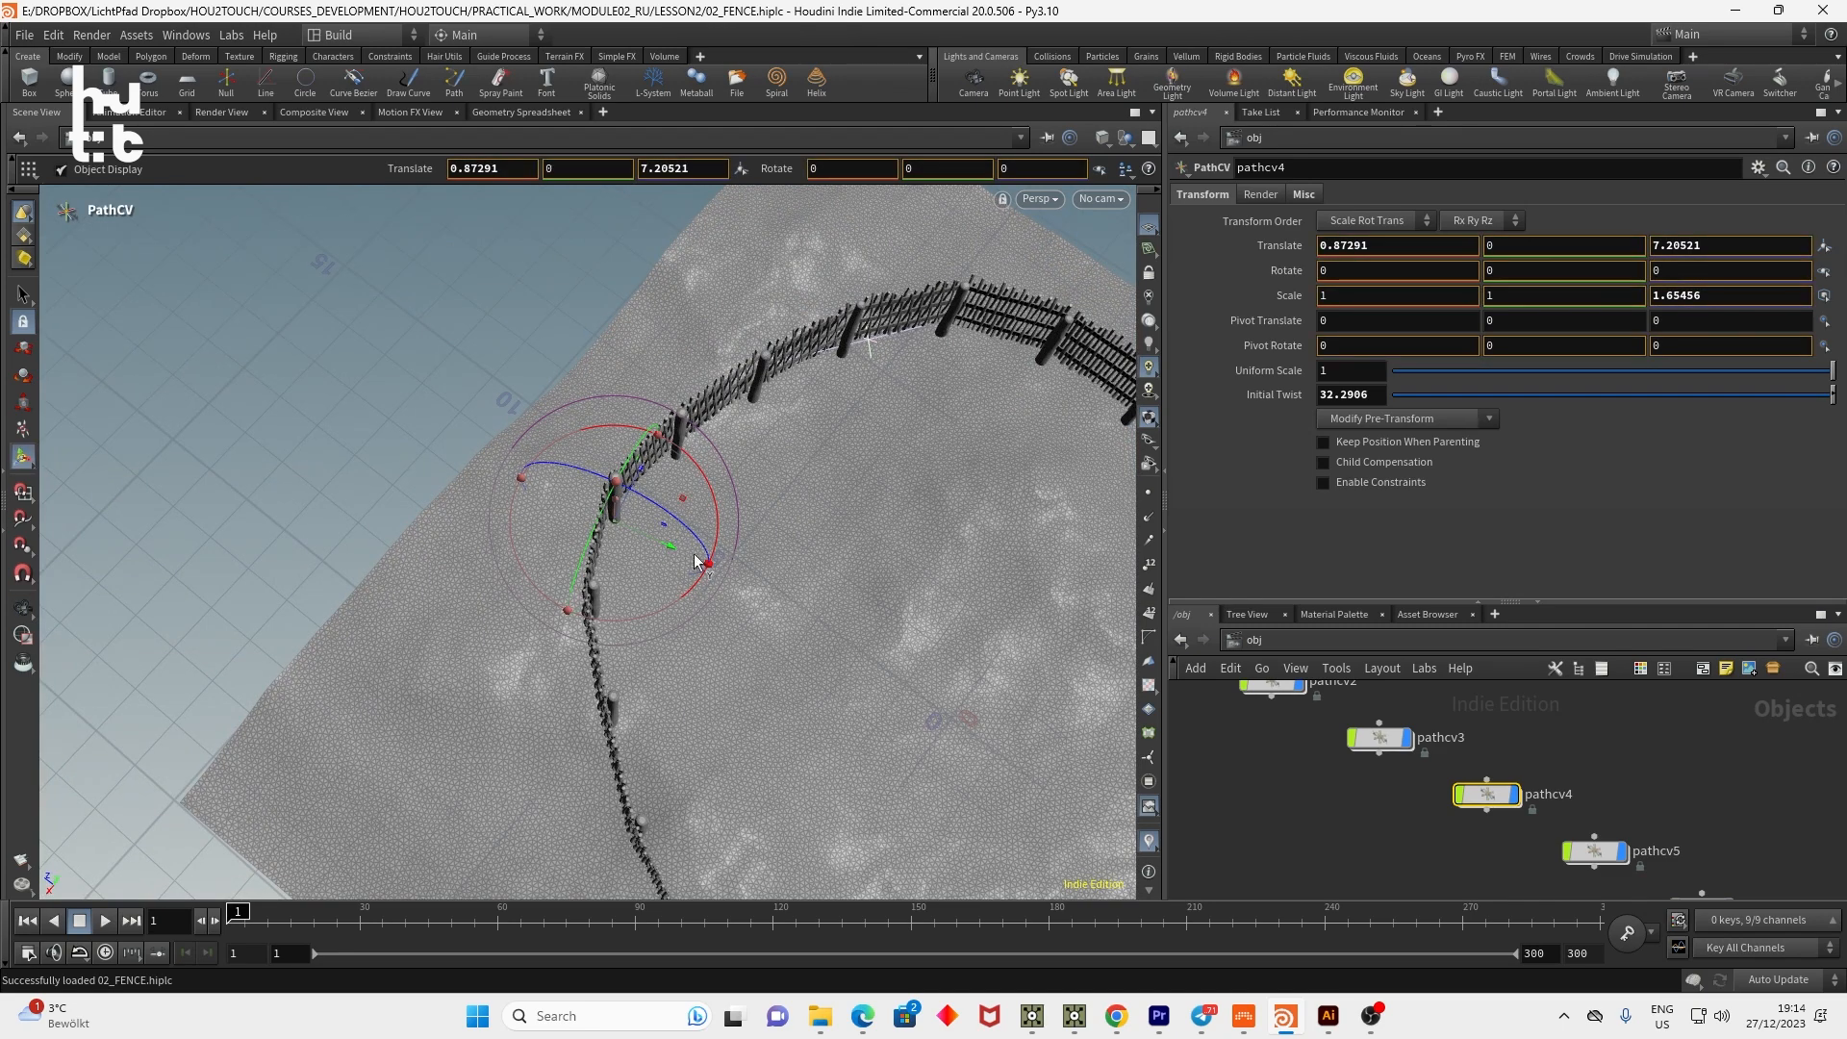
{"action": "left_click_drag", "start_coordinate": [724, 515], "coordinate": [799, 388]}
{"action": "right_click_drag", "start_coordinate": [800, 388], "coordinate": [928, 412], "text": "alt"}
{"action": "left_click_drag", "start_coordinate": [929, 412], "coordinate": [775, 433], "text": "alt"}
{"action": "right_click_drag", "start_coordinate": [938, 476], "coordinate": [787, 478], "text": "alt"}
{"action": "middle_click_drag", "start_coordinate": [787, 478], "coordinate": [676, 388], "text": "alt"}
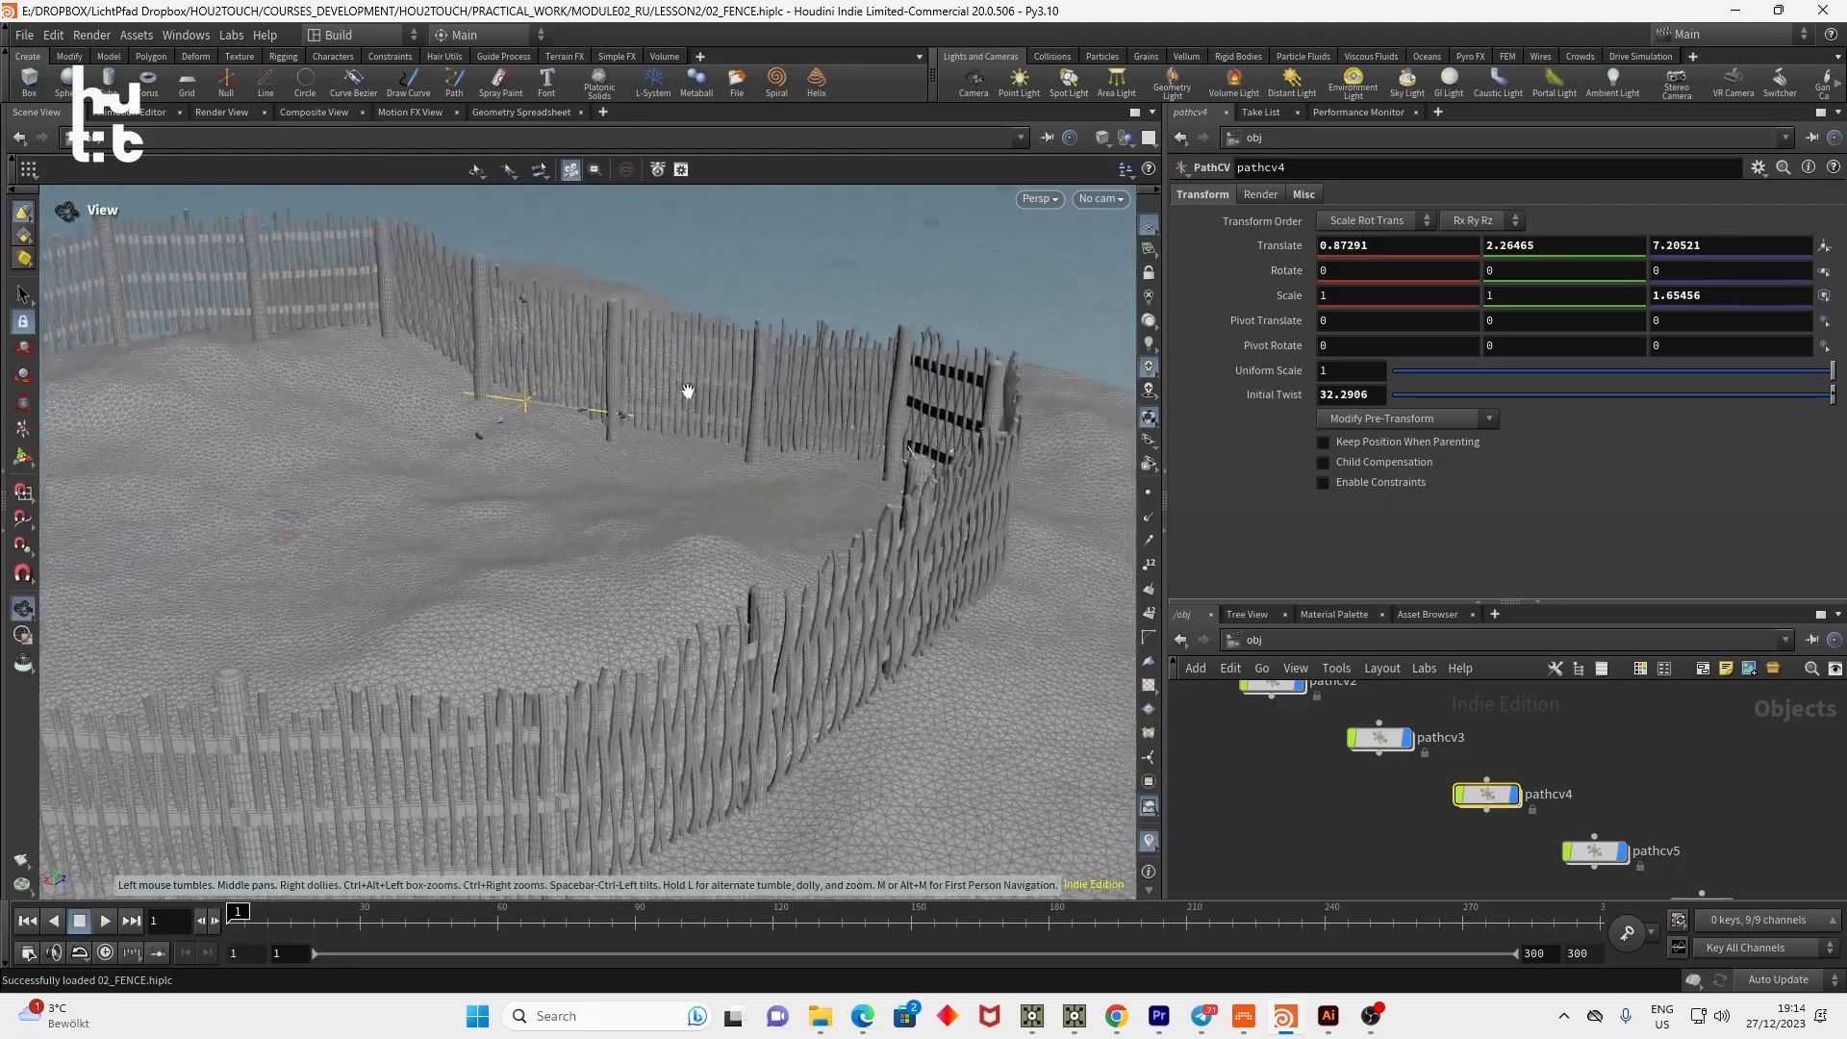
Select the fence path control pathcv3 beside the curved fence section.
{"action": "right_click_drag", "start_coordinate": [677, 387], "coordinate": [921, 512], "text": "alt"}
{"action": "key", "text": "Escape"}
{"action": "left_click", "coordinate": [912, 508]}
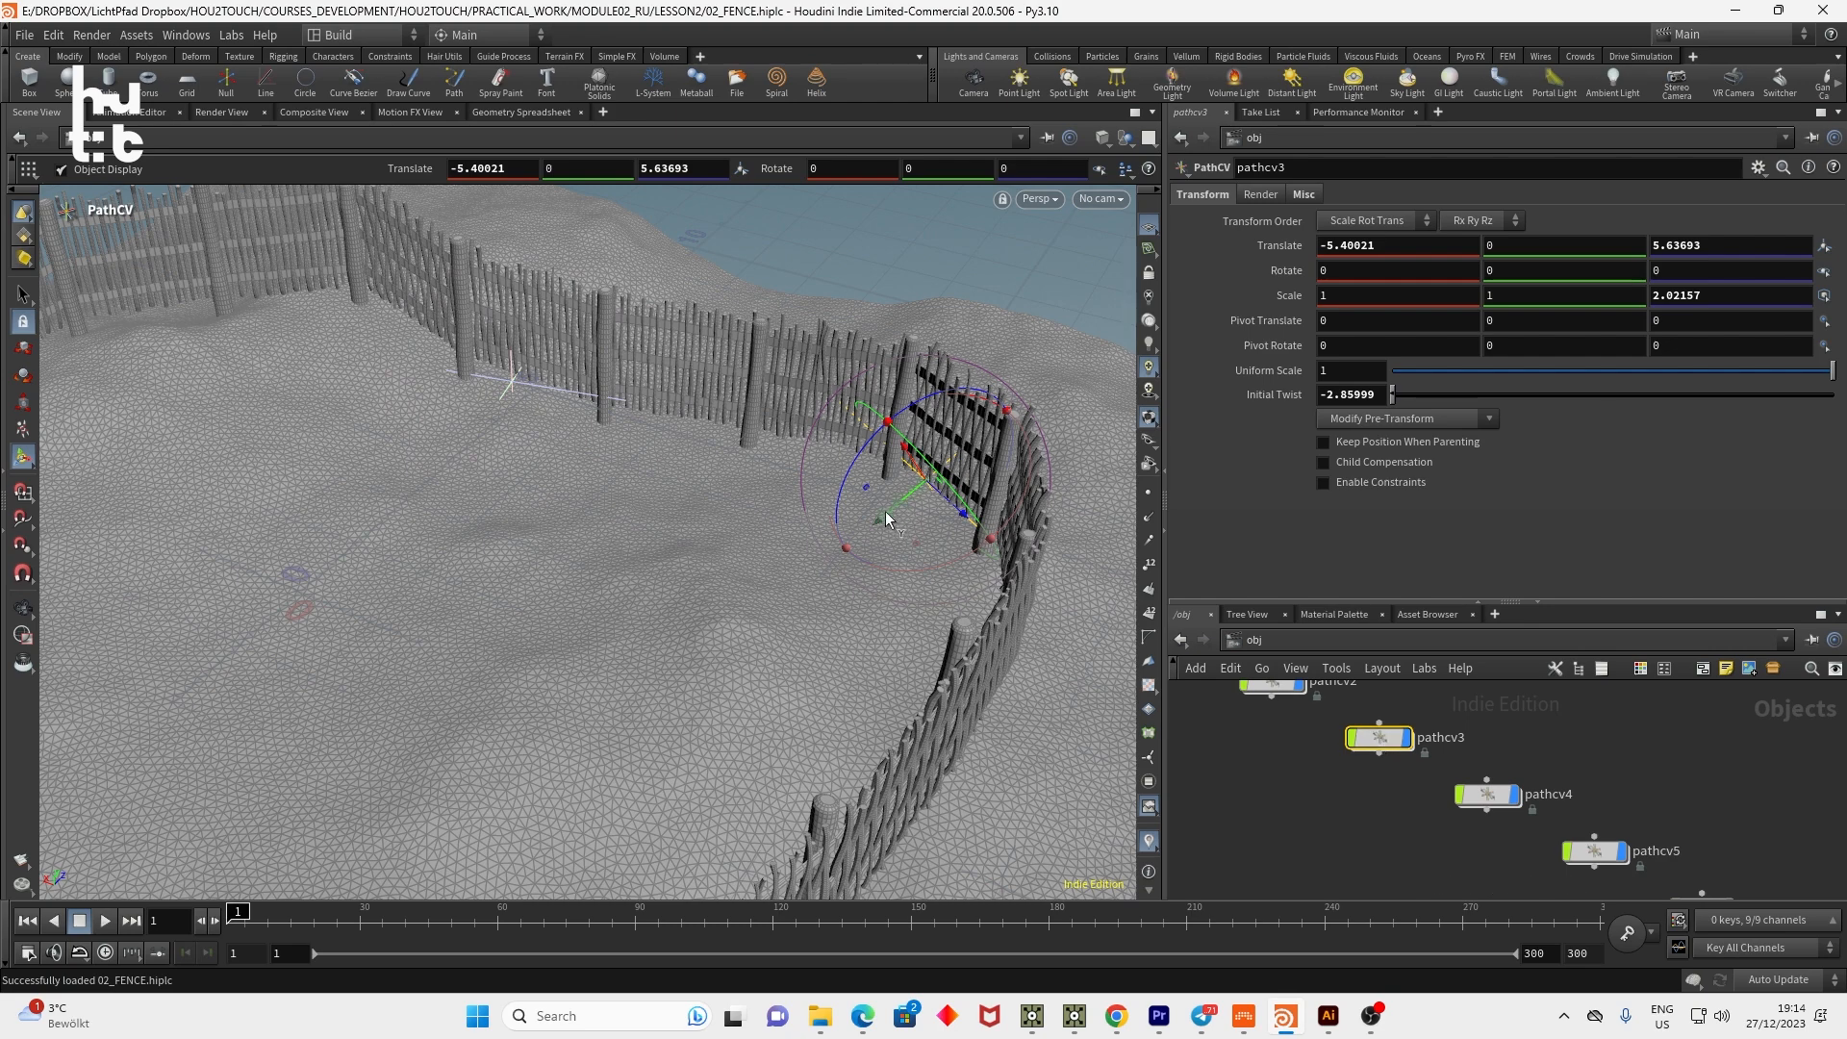
{"action": "middle_click_drag", "start_coordinate": [864, 553], "coordinate": [870, 554]}
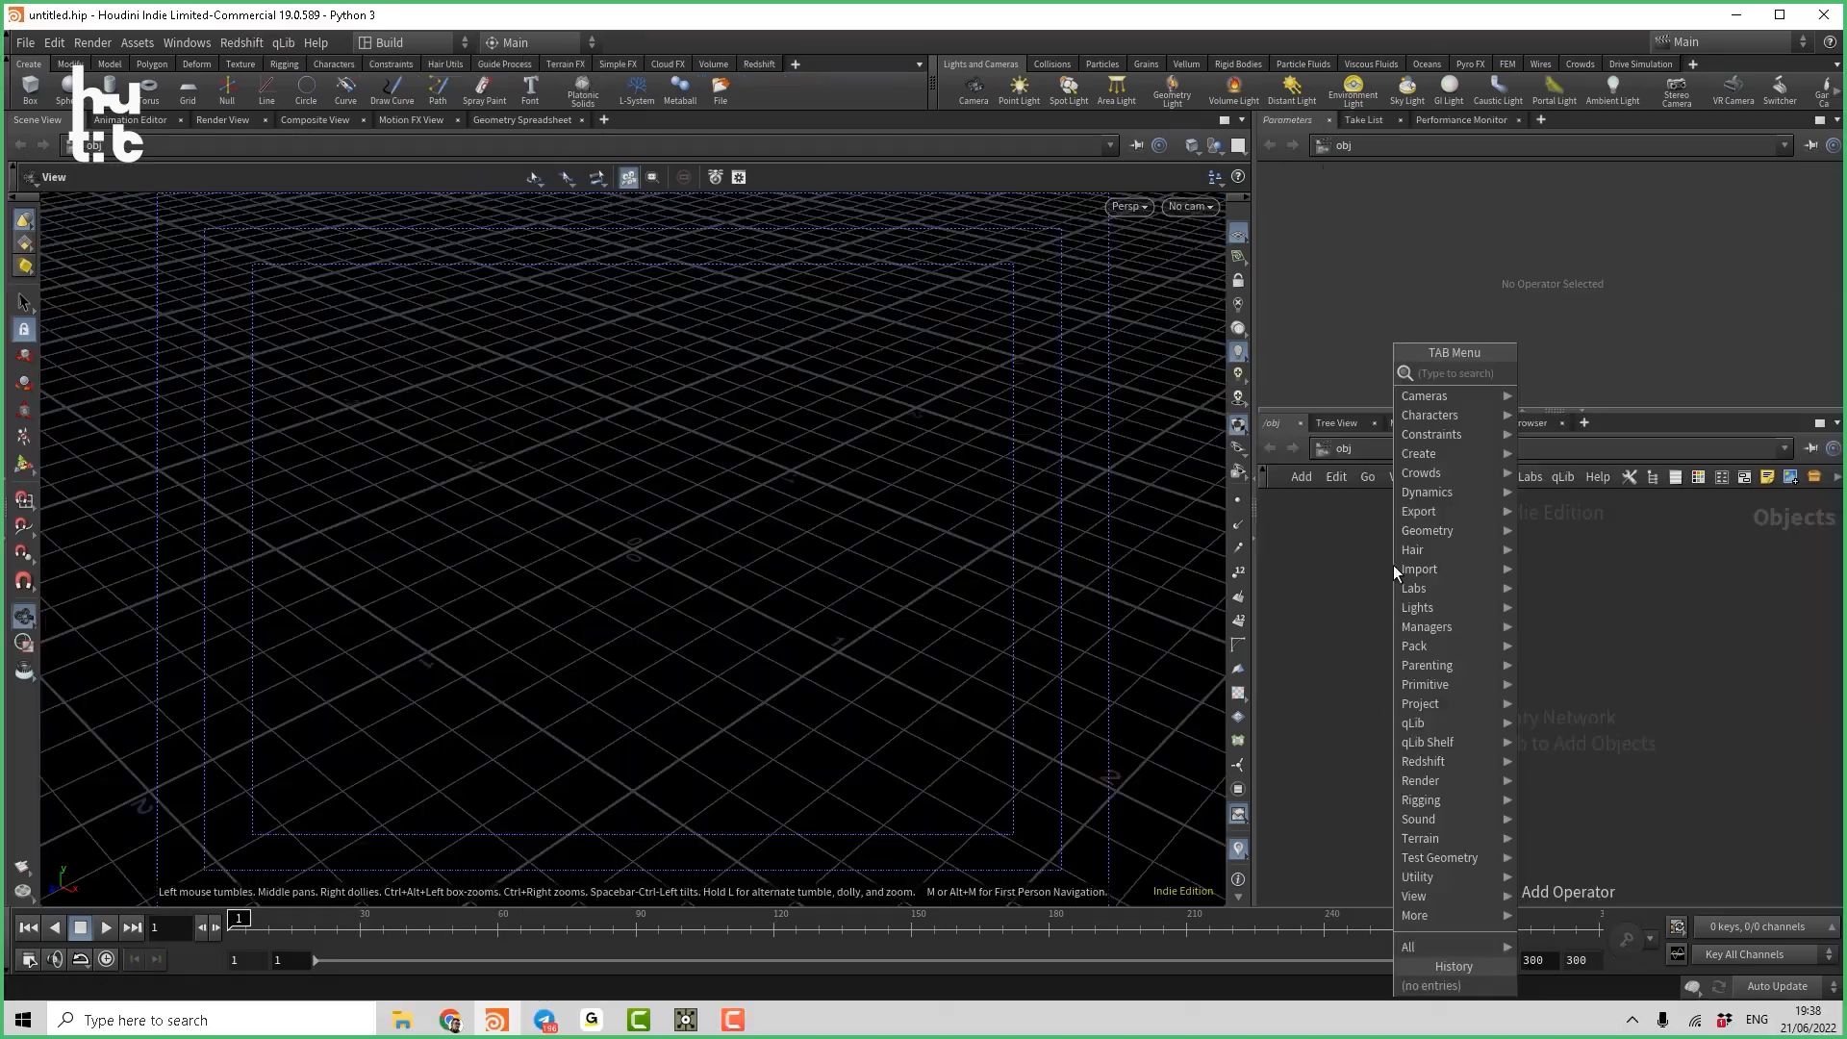
Create a Geometry object in the empty scene and enter its network.
{"action": "type", "text": "g"}
{"action": "left_click", "coordinate": [1527, 377]}
{"action": "left_click", "coordinate": [1463, 596]}
{"action": "double_click", "coordinate": [1463, 596]}
Add a Grid node and set its rows and columns to 100.
{"action": "key", "text": "Tab"}
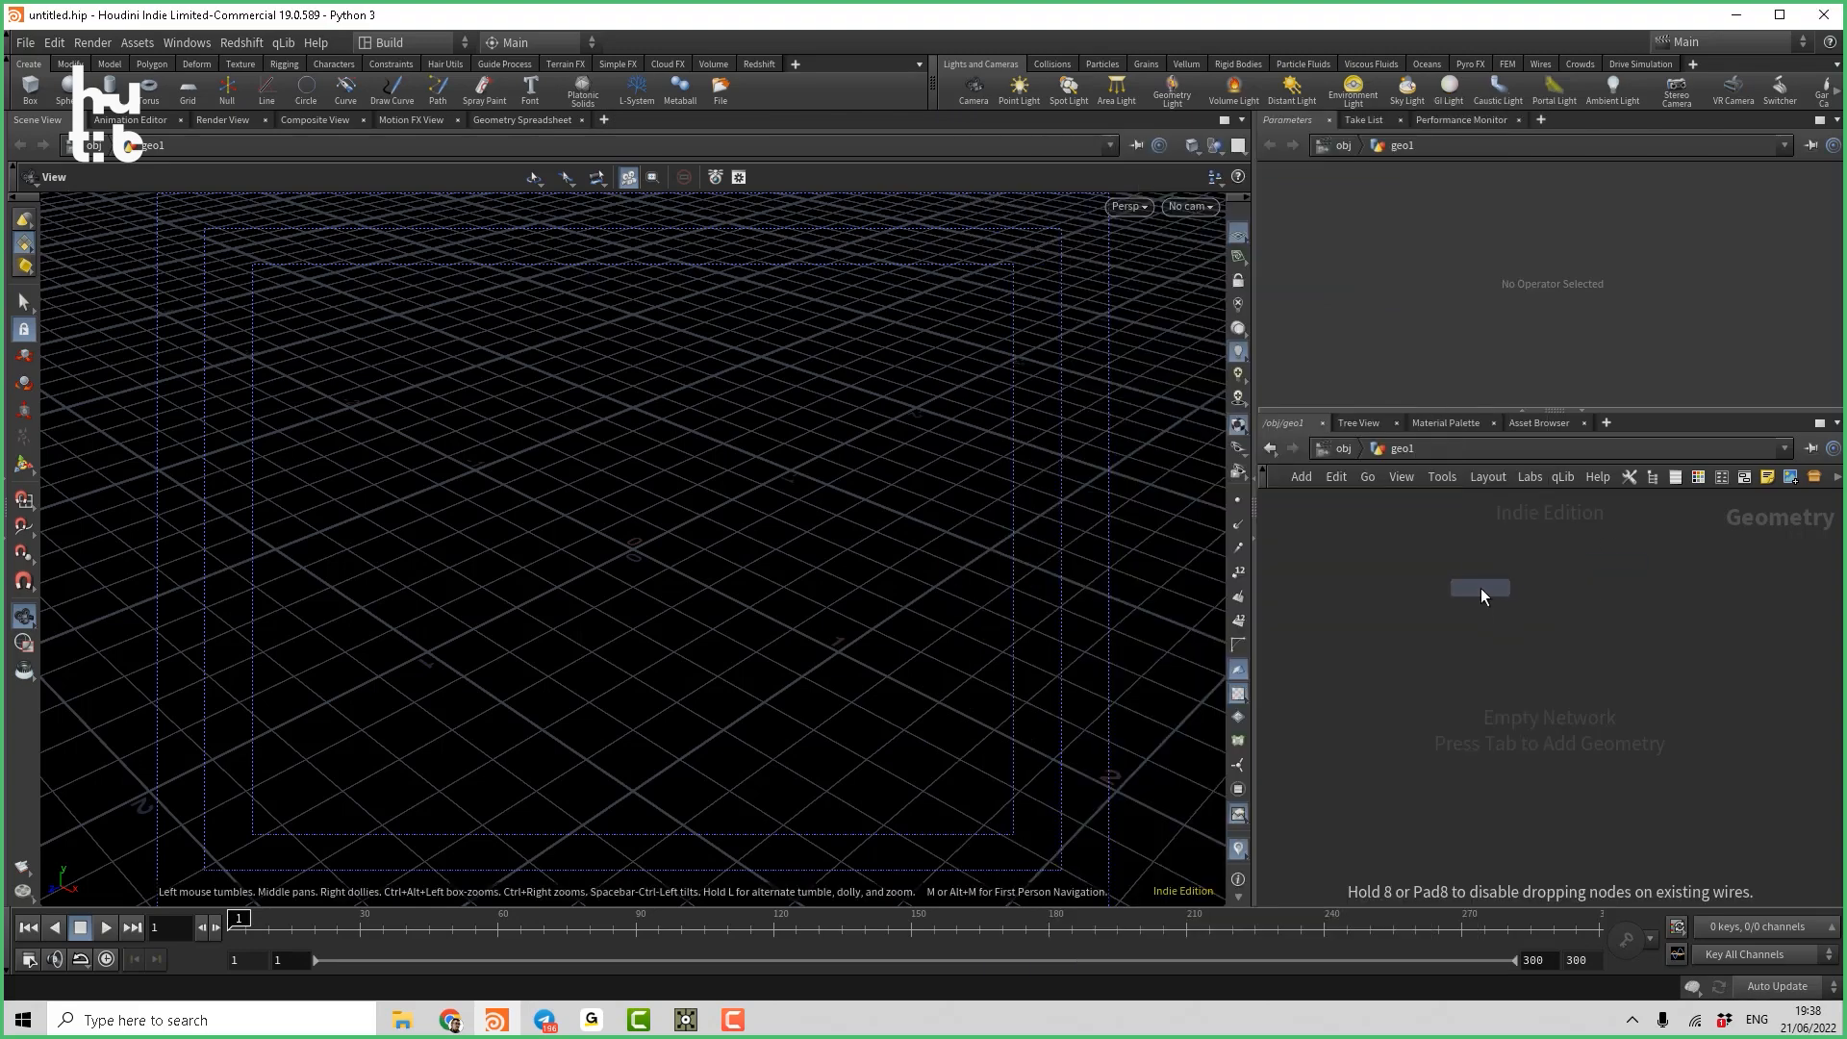
{"action": "left_click", "coordinate": [1480, 587]}
{"action": "left_click_drag", "start_coordinate": [1014, 556], "coordinate": [731, 582]}
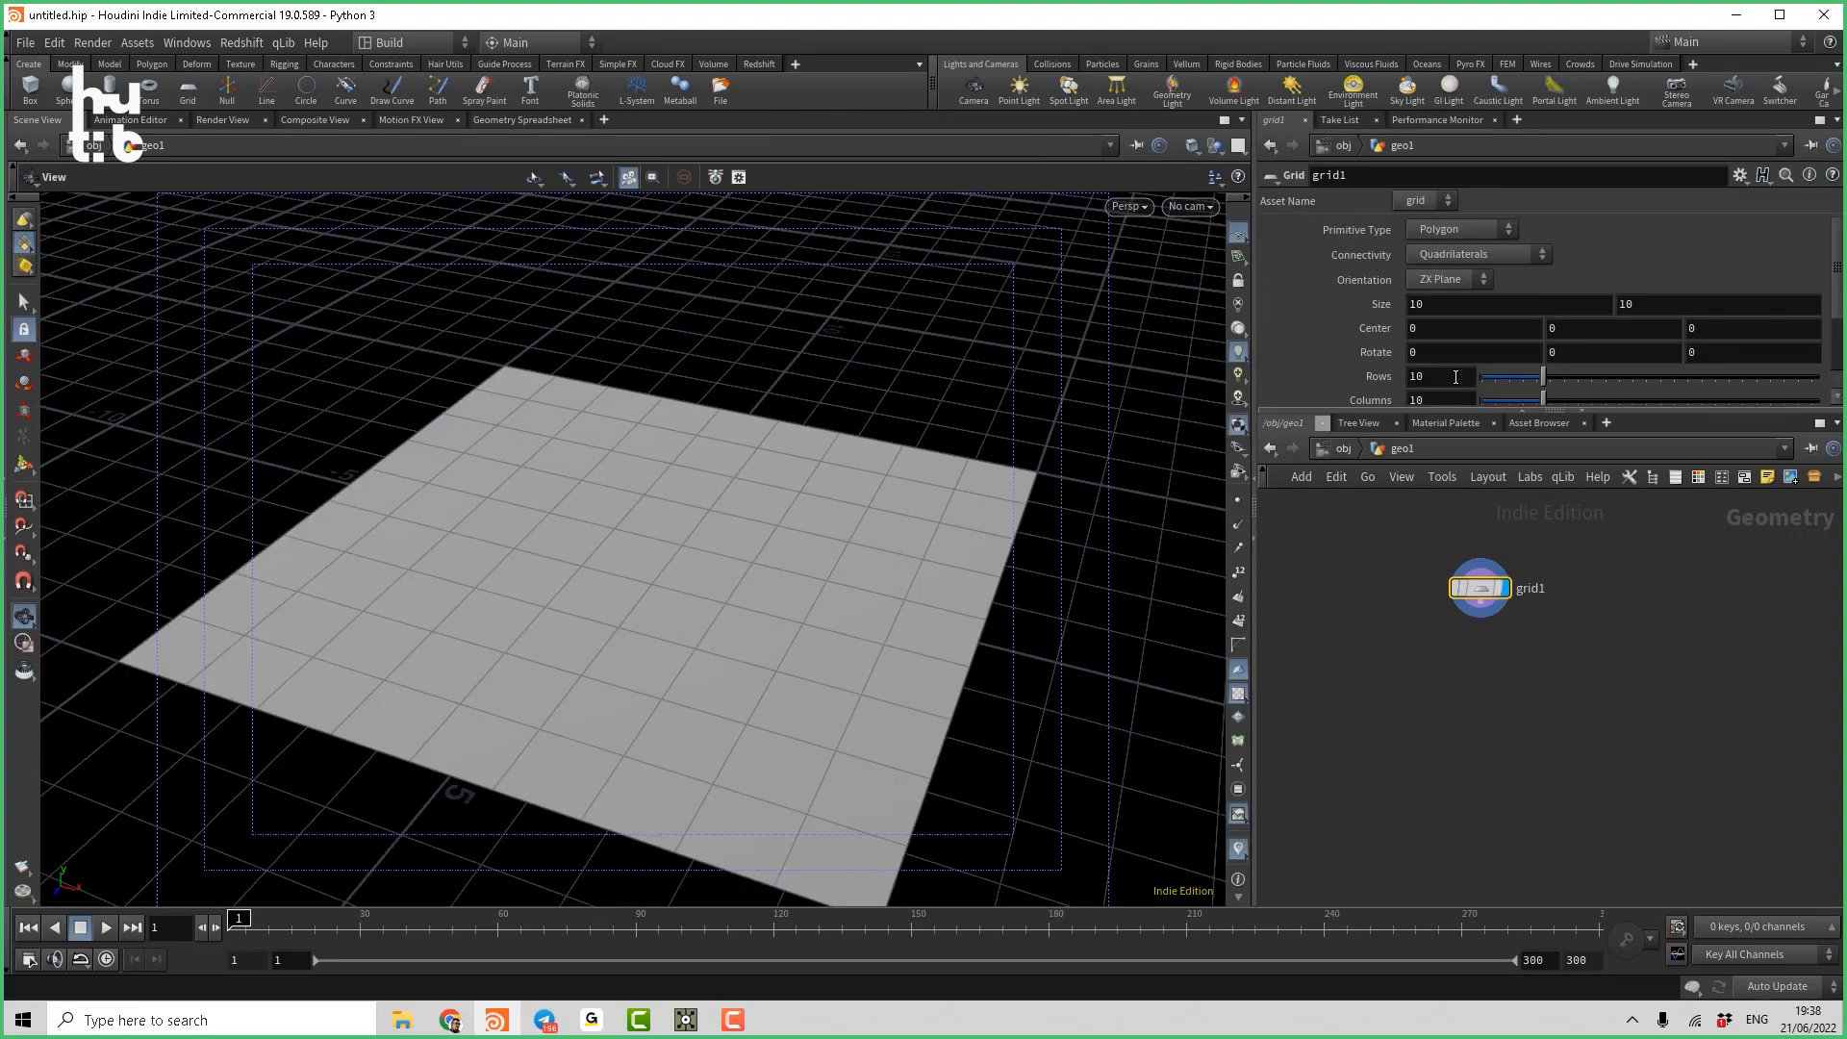
{"action": "left_click", "coordinate": [1443, 400]}
{"action": "type", "text": "0"}
{"action": "key", "text": "Return"}
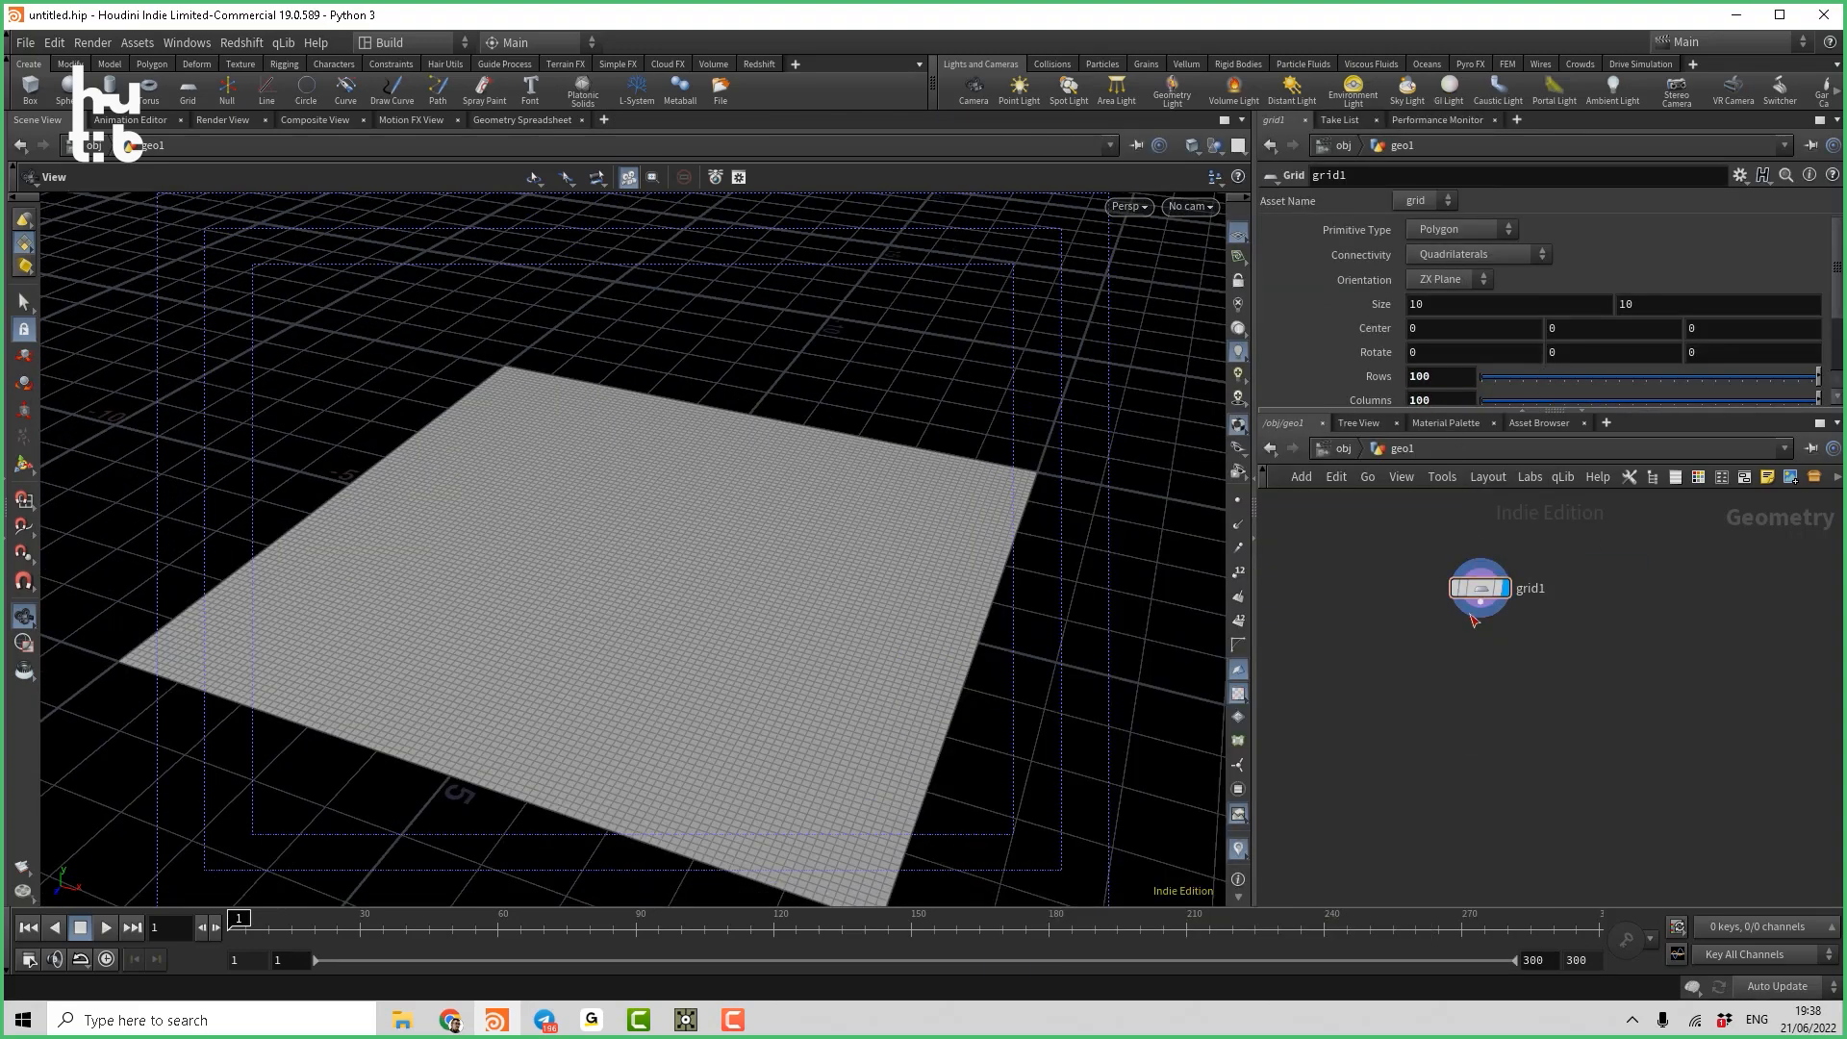
{"action": "scroll", "coordinate": [1424, 674], "scroll_direction": "up", "scroll_amount": 2}
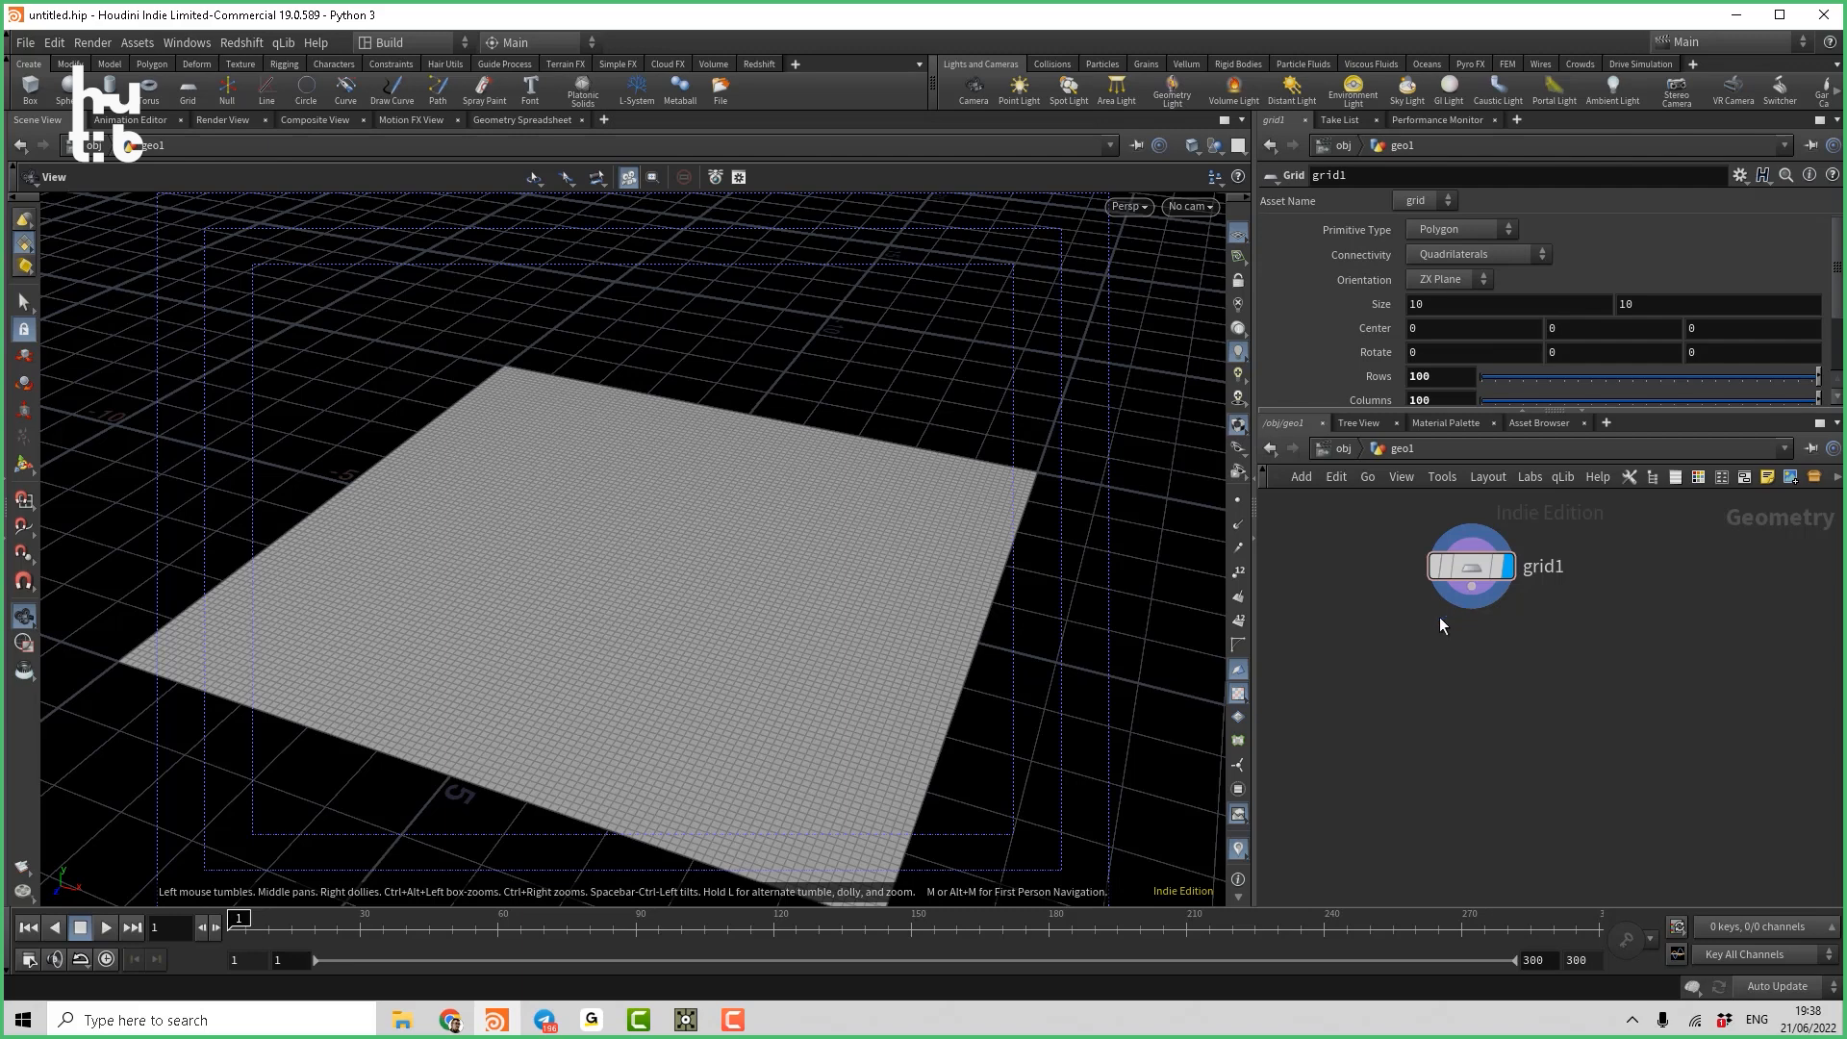
{"action": "key", "text": "Tab"}
{"action": "key", "text": "Escape"}
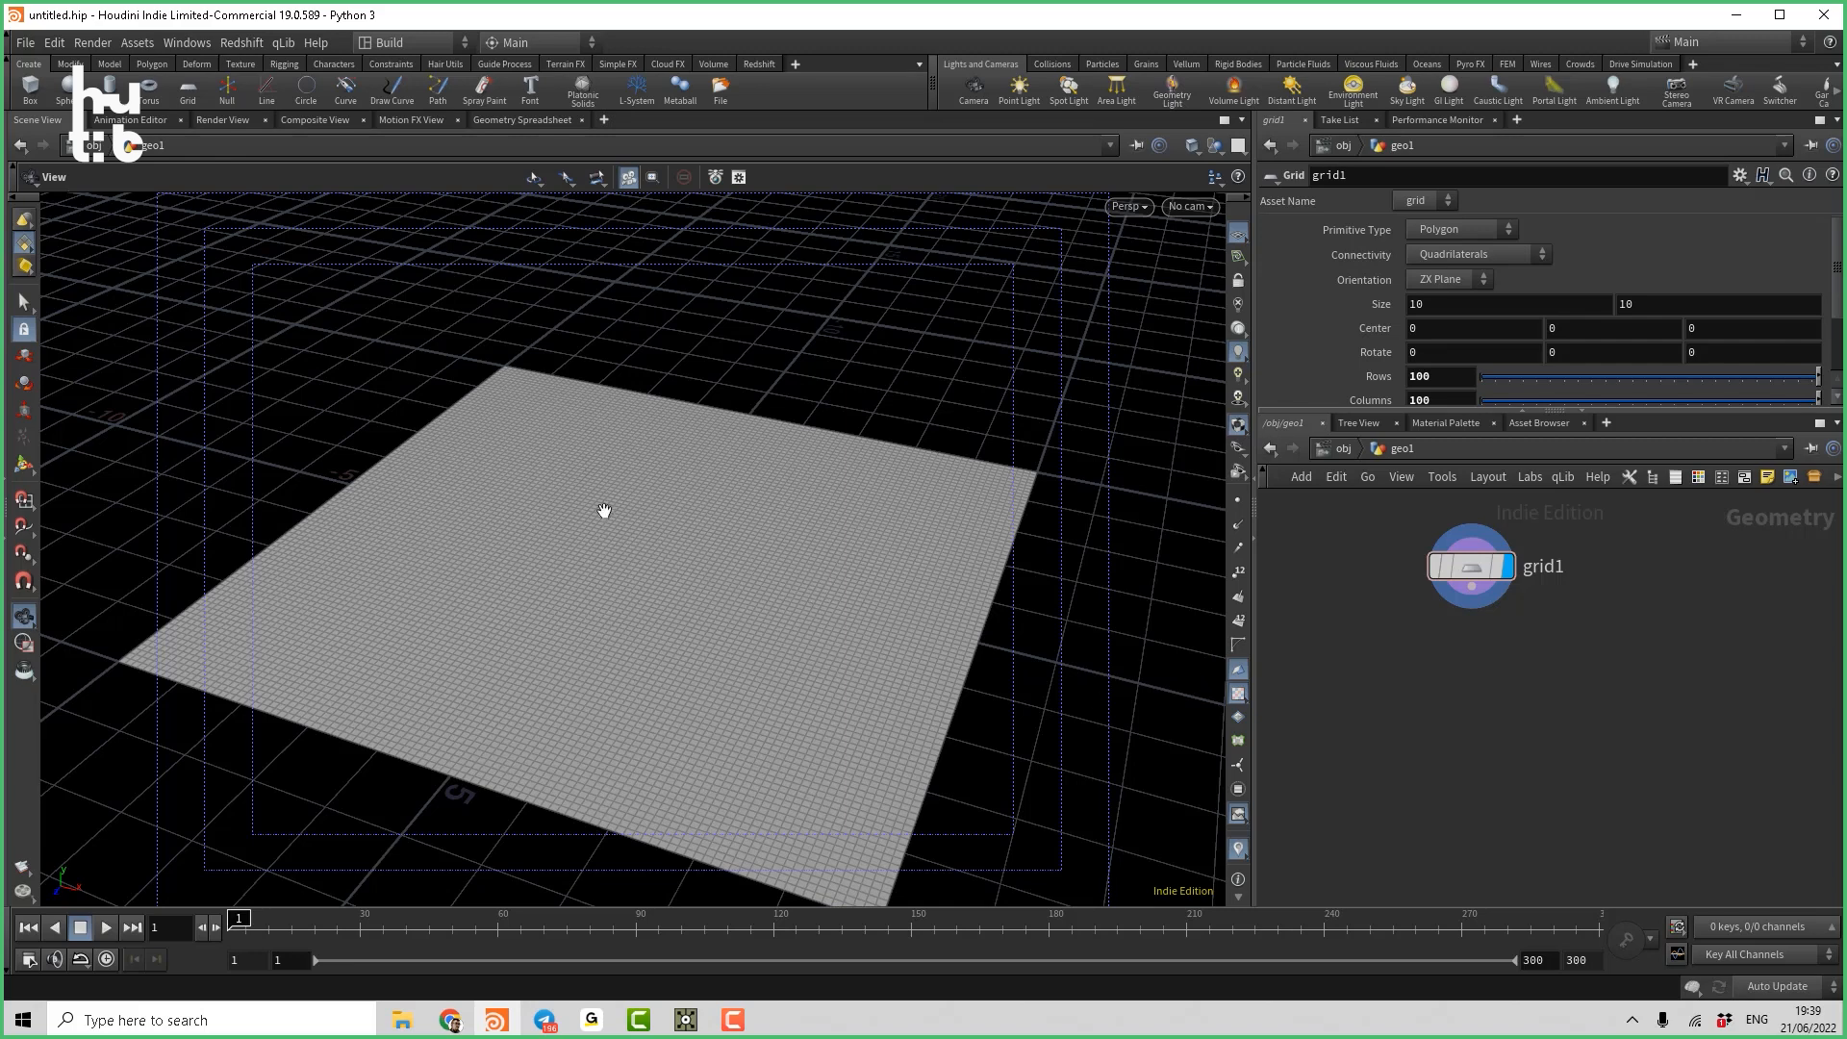
Add a Circle node beside grid1, oriented in the ZX plane with a radius of 2.7.
{"action": "key", "text": "Tab"}
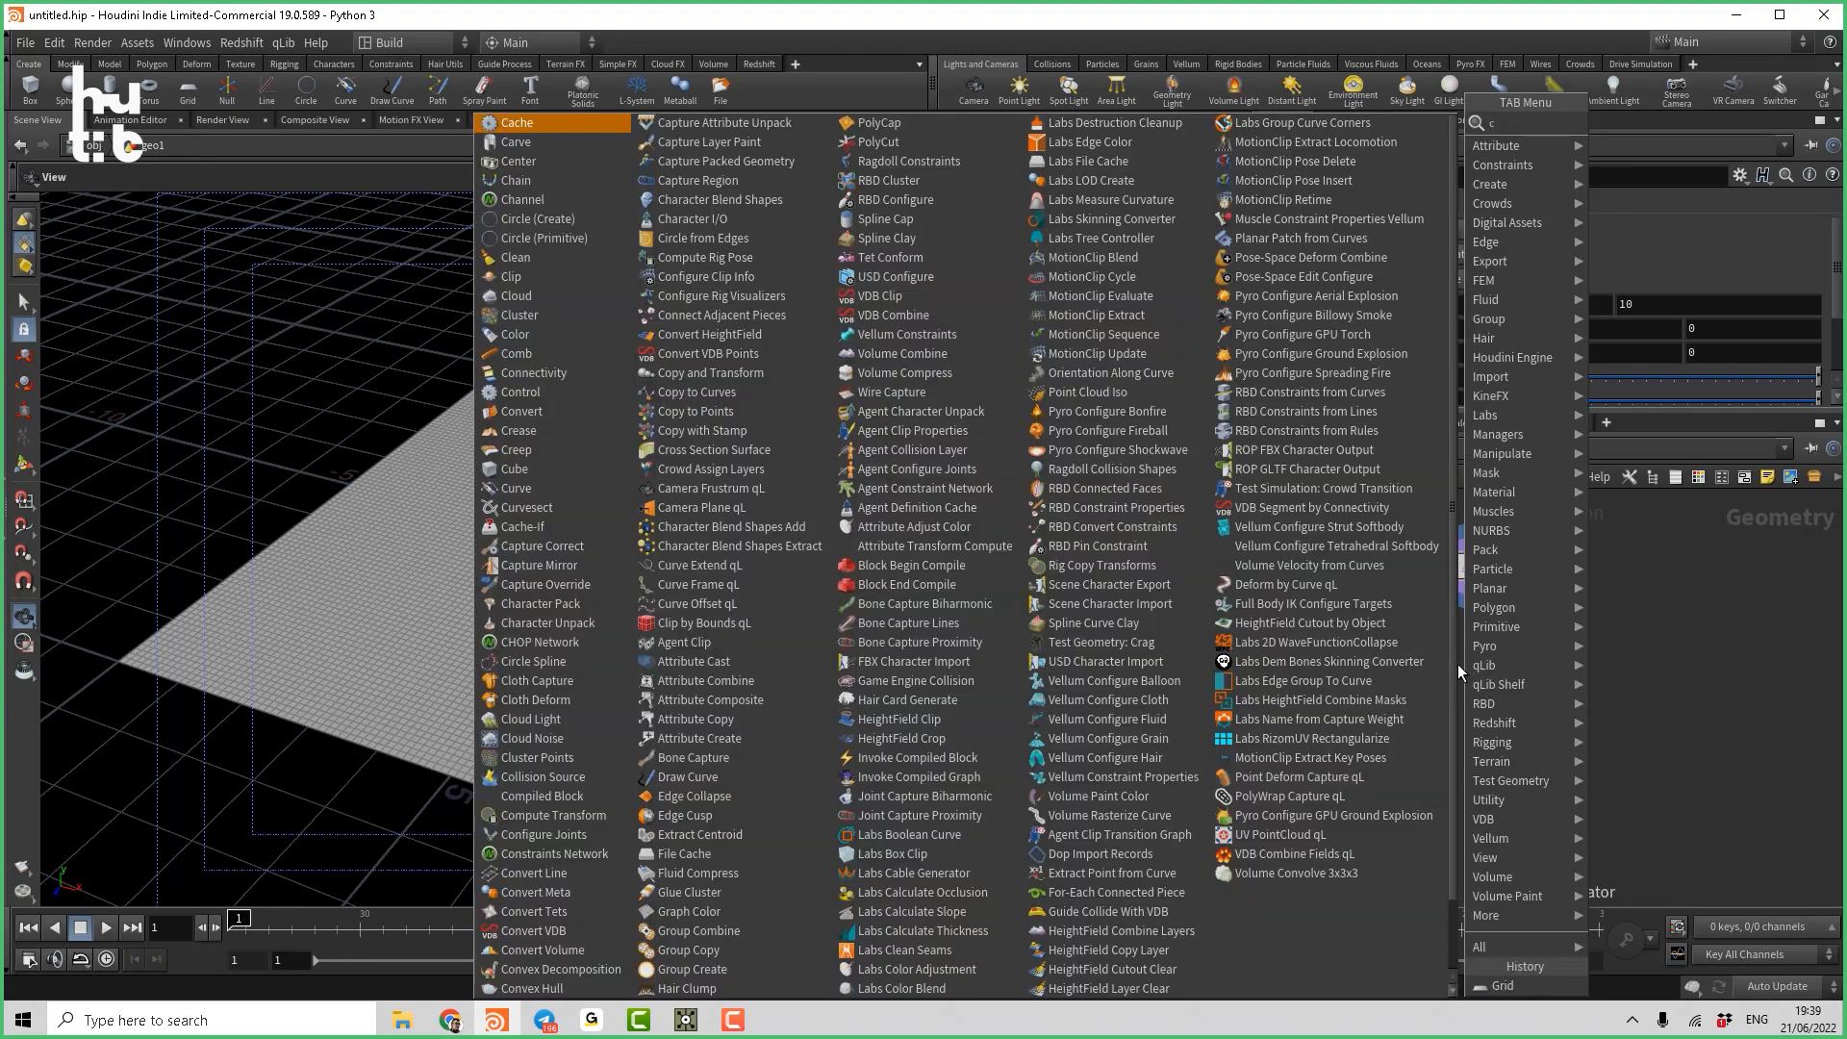
{"action": "type", "text": "ci"}
{"action": "left_click", "coordinate": [1648, 123]}
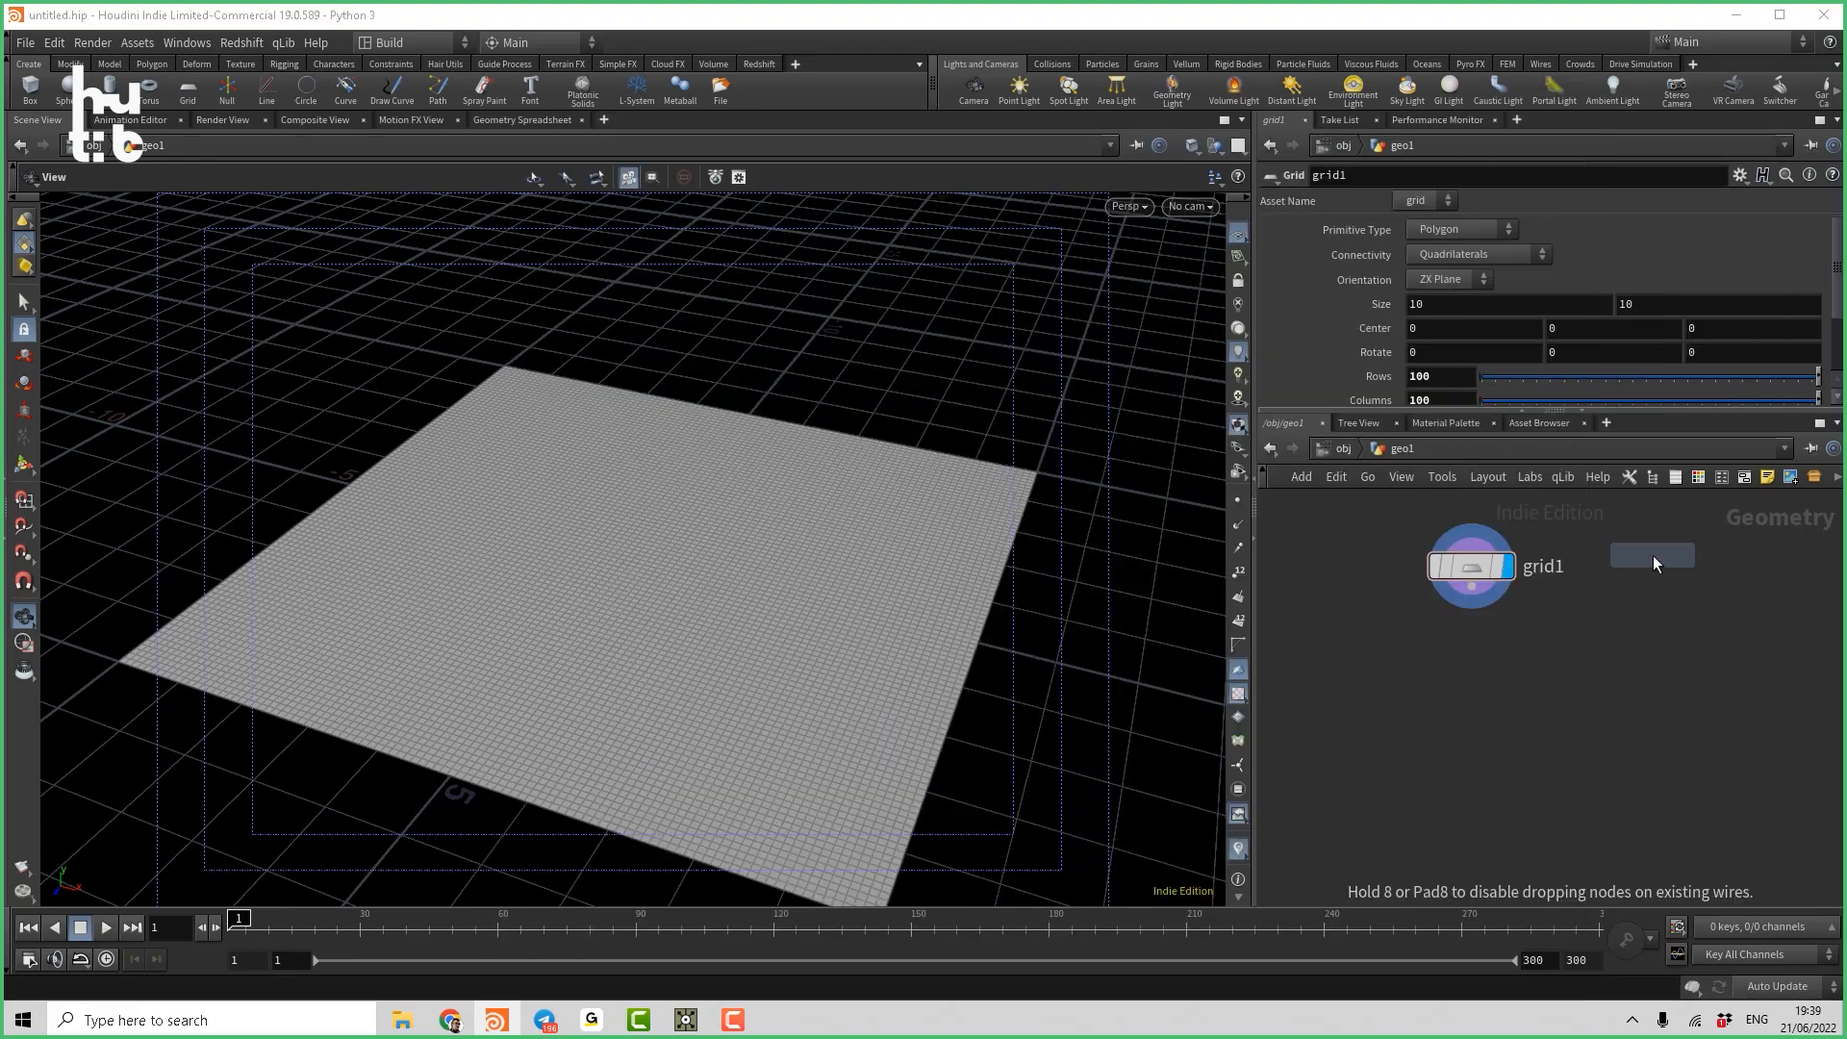
{"action": "left_click", "coordinate": [1652, 556]}
{"action": "left_click", "coordinate": [1448, 254]}
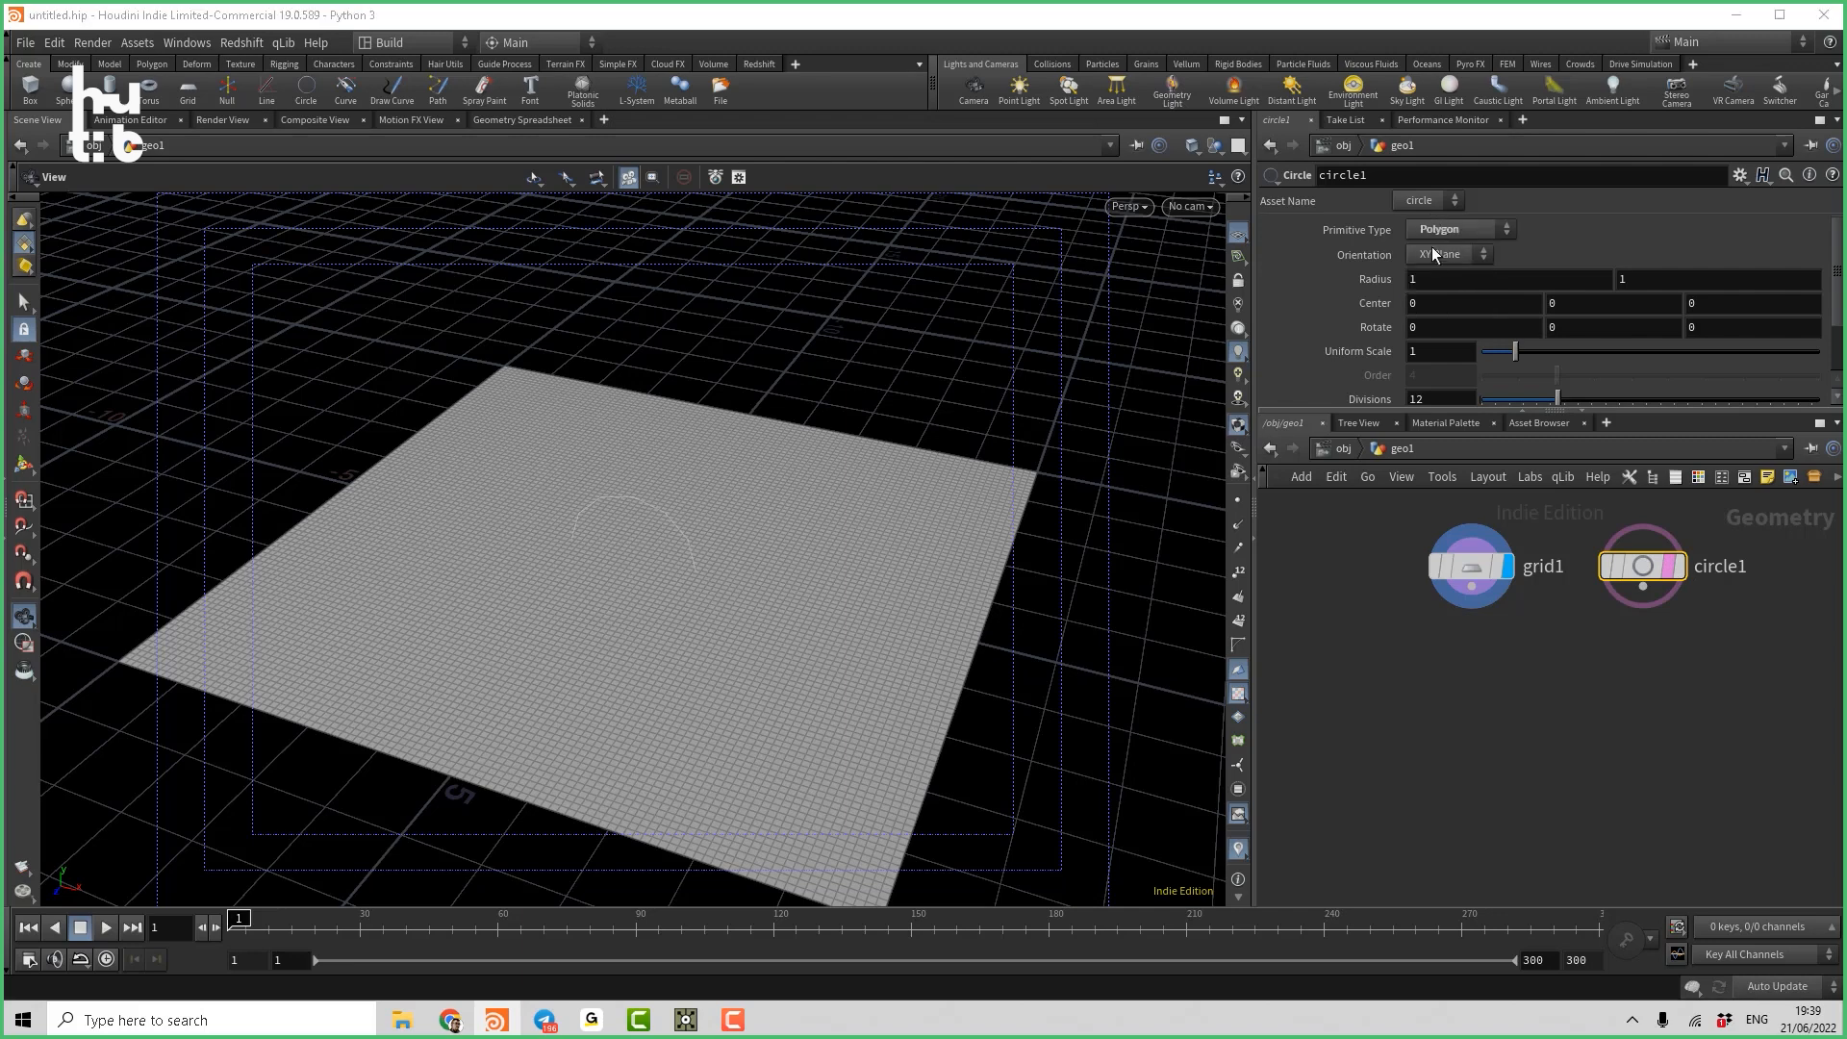
{"action": "left_click", "coordinate": [1440, 313]}
{"action": "middle_click_drag", "start_coordinate": [1355, 281], "coordinate": [1433, 281]}
Add a Color node after grid1, display it and set its color to black.
{"action": "key", "text": "Tab"}
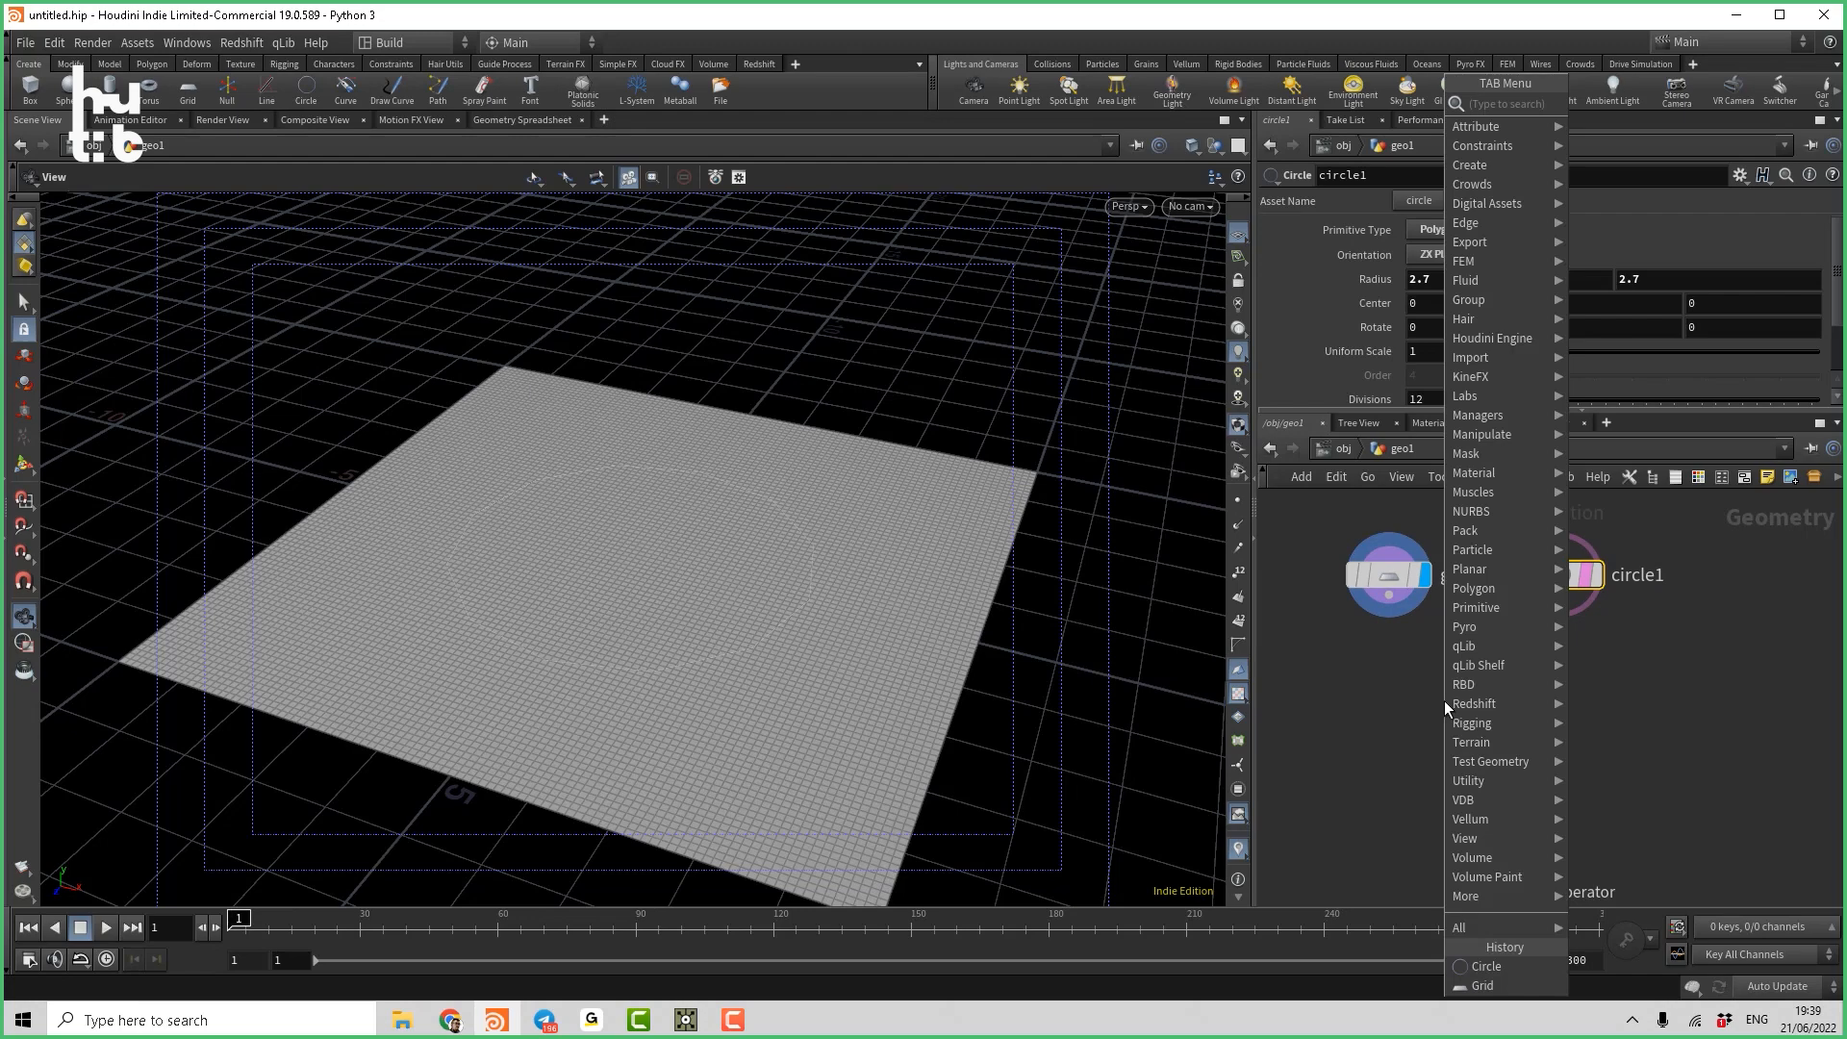
{"action": "type", "text": "col"}
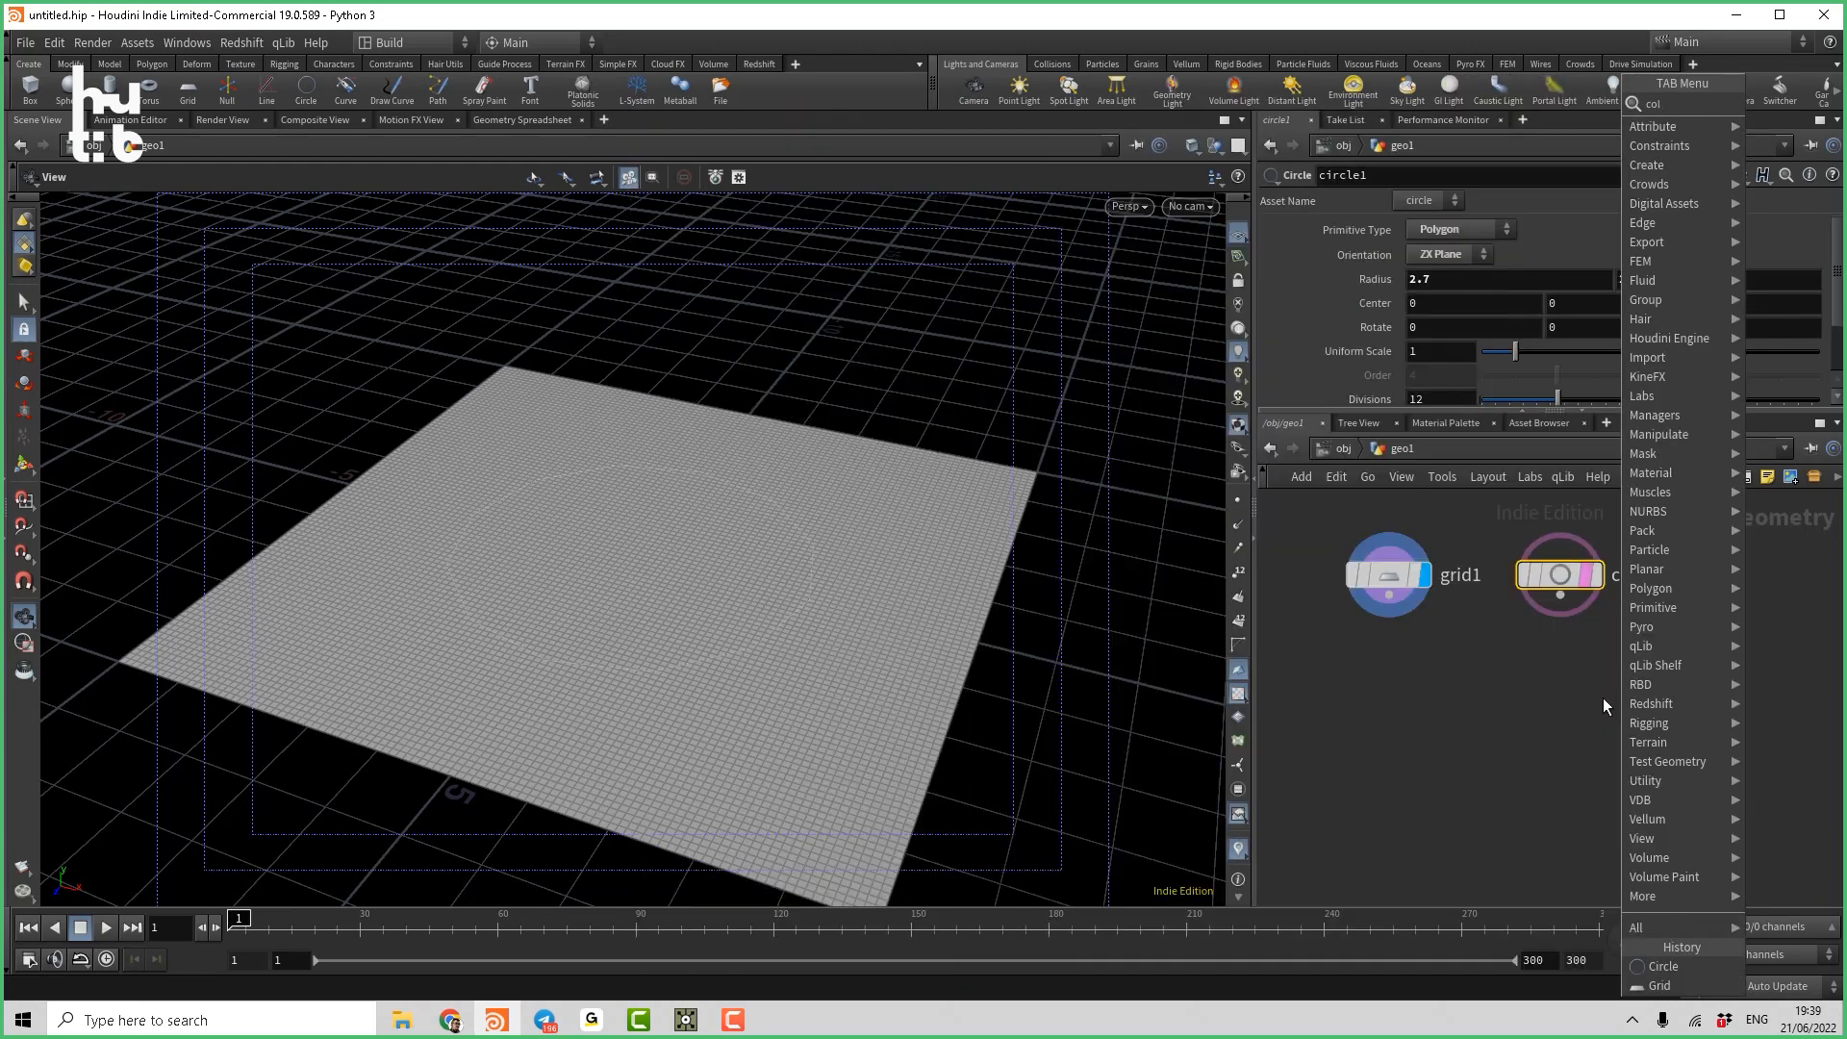
{"action": "left_click", "coordinate": [1453, 105]}
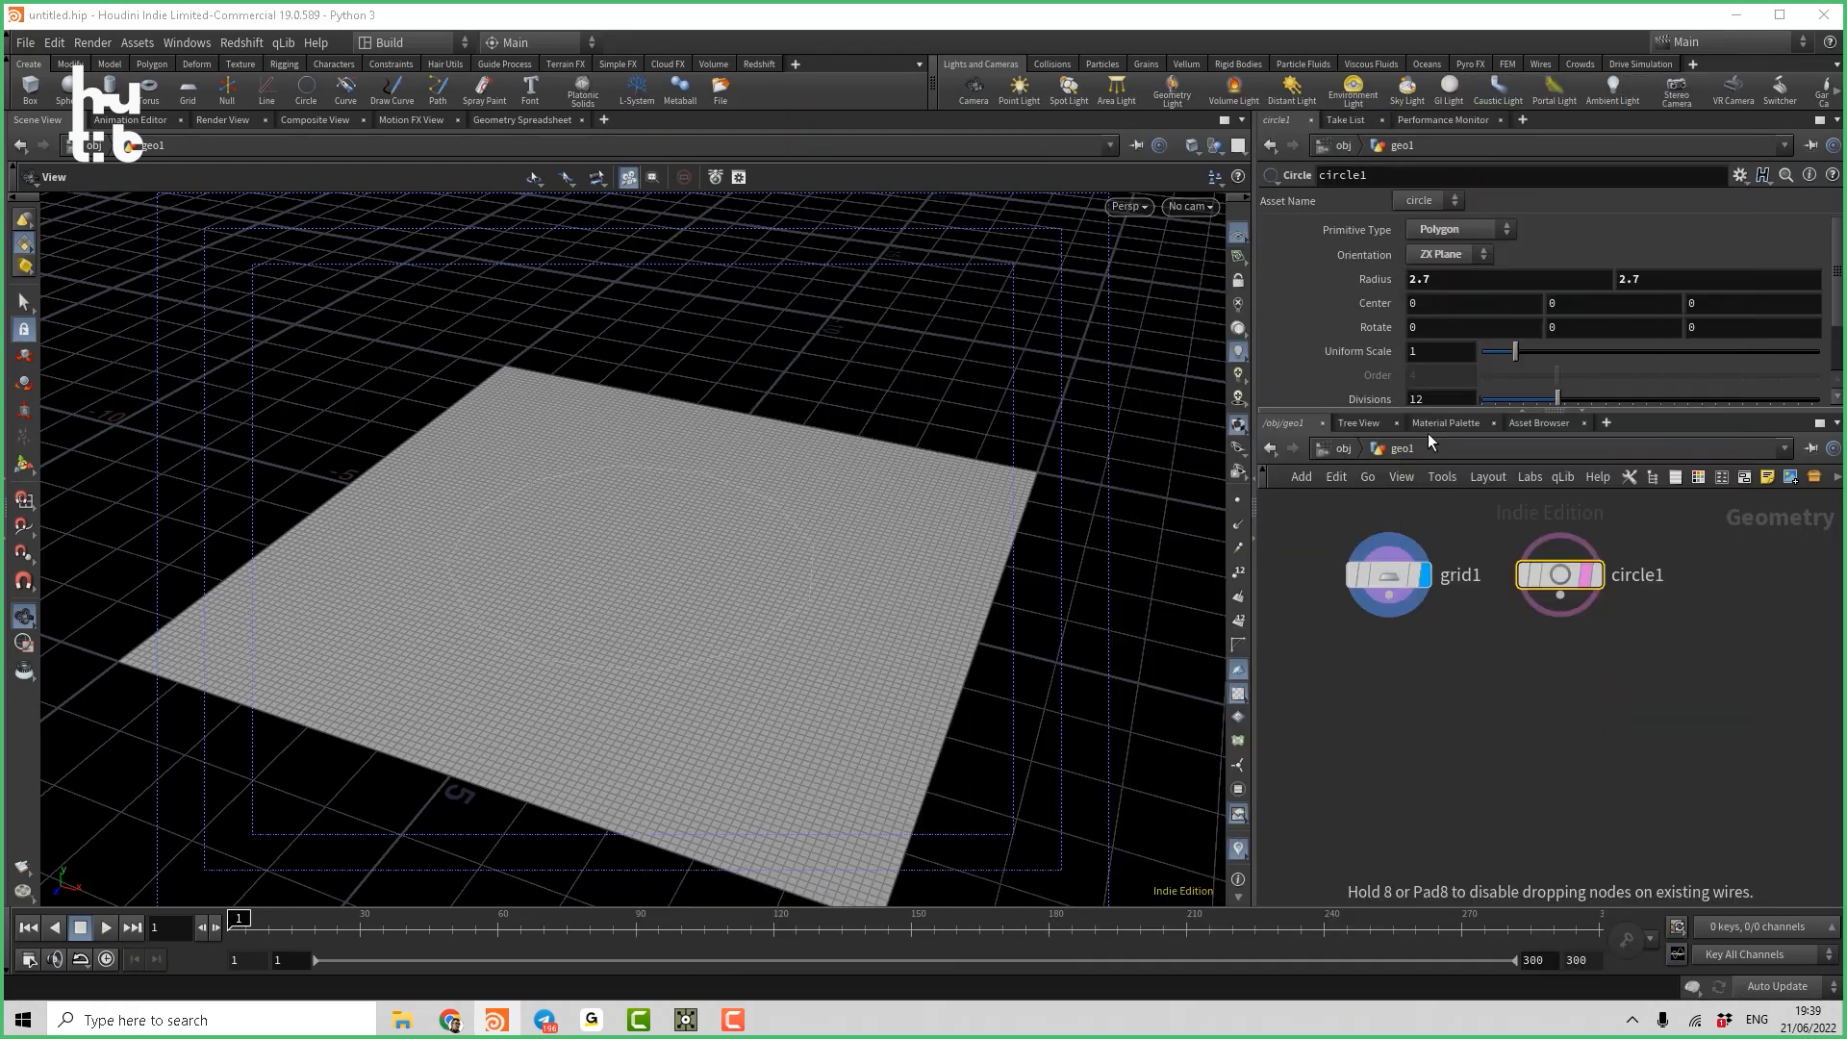
{"action": "left_click", "coordinate": [1386, 660]}
{"action": "left_click", "coordinate": [1424, 661]}
{"action": "left_click", "coordinate": [1428, 350]}
{"action": "left_click", "coordinate": [1389, 300]}
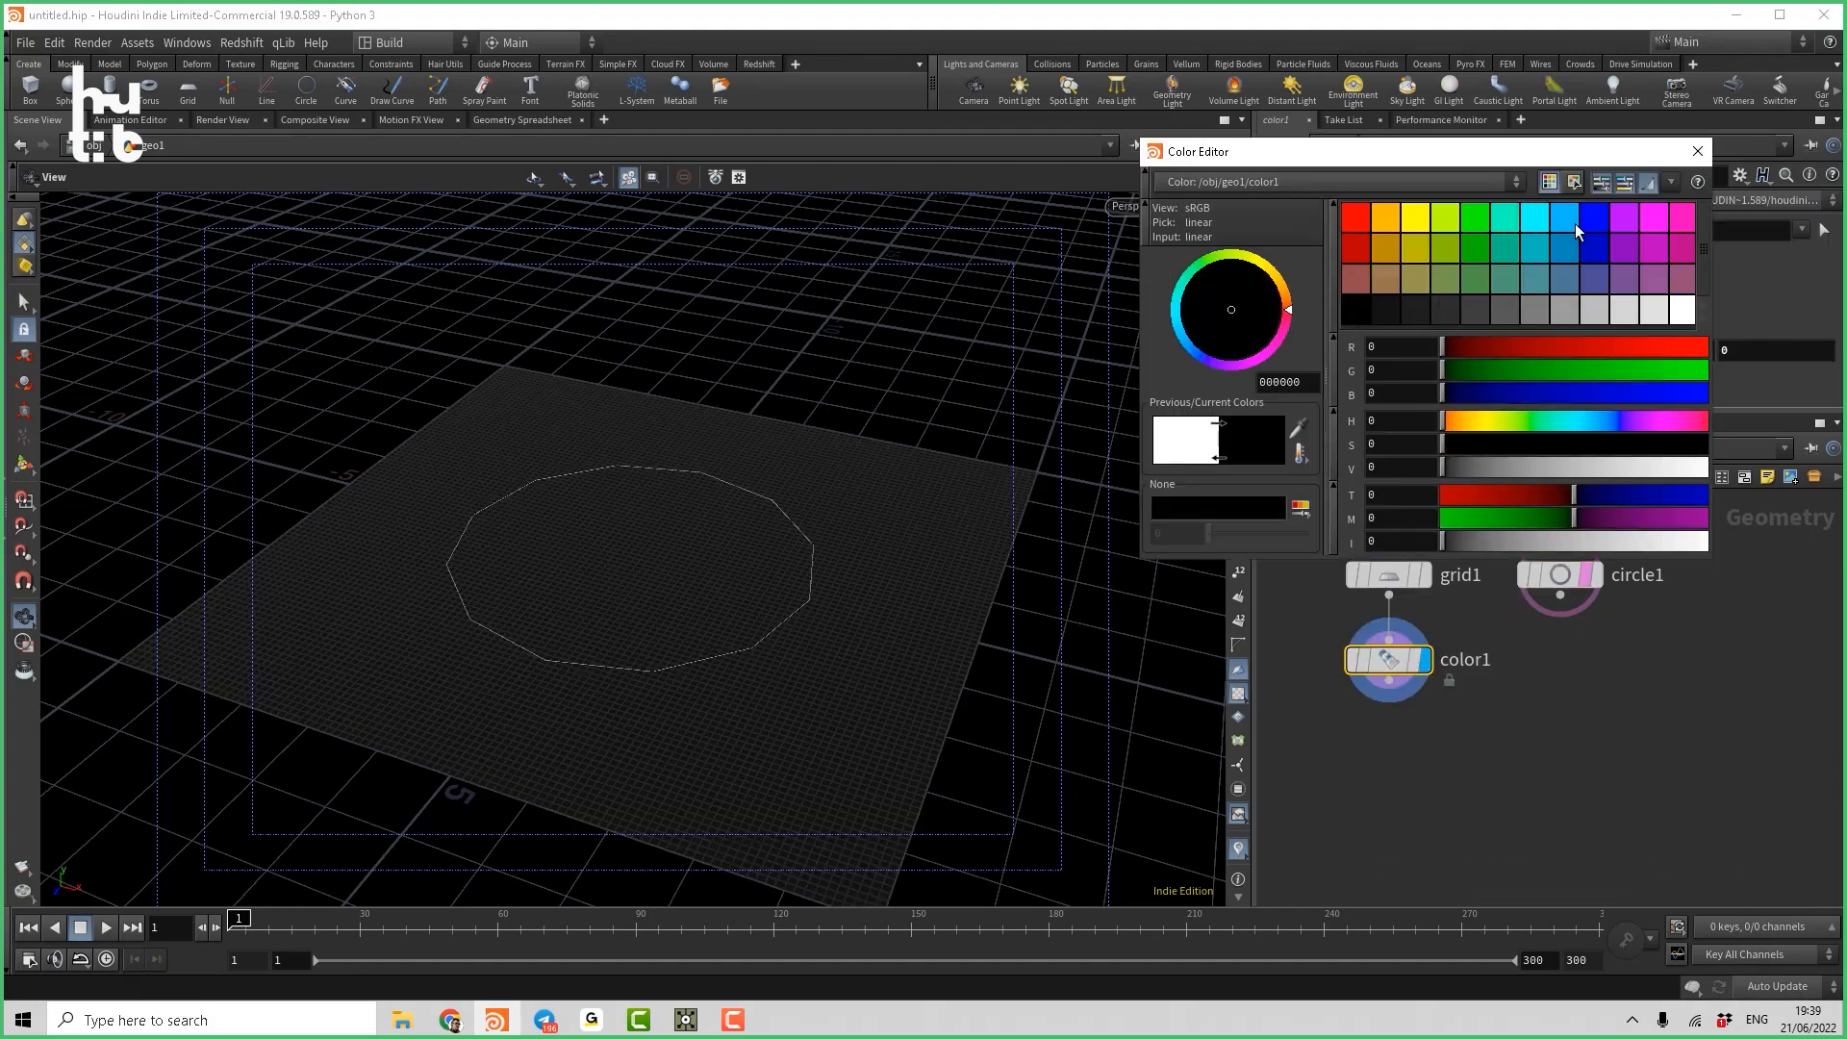
Add a second Color node below circle1, connect it to the circle and display it.
{"action": "key", "text": "Tab"}
{"action": "left_click", "coordinate": [1566, 958]}
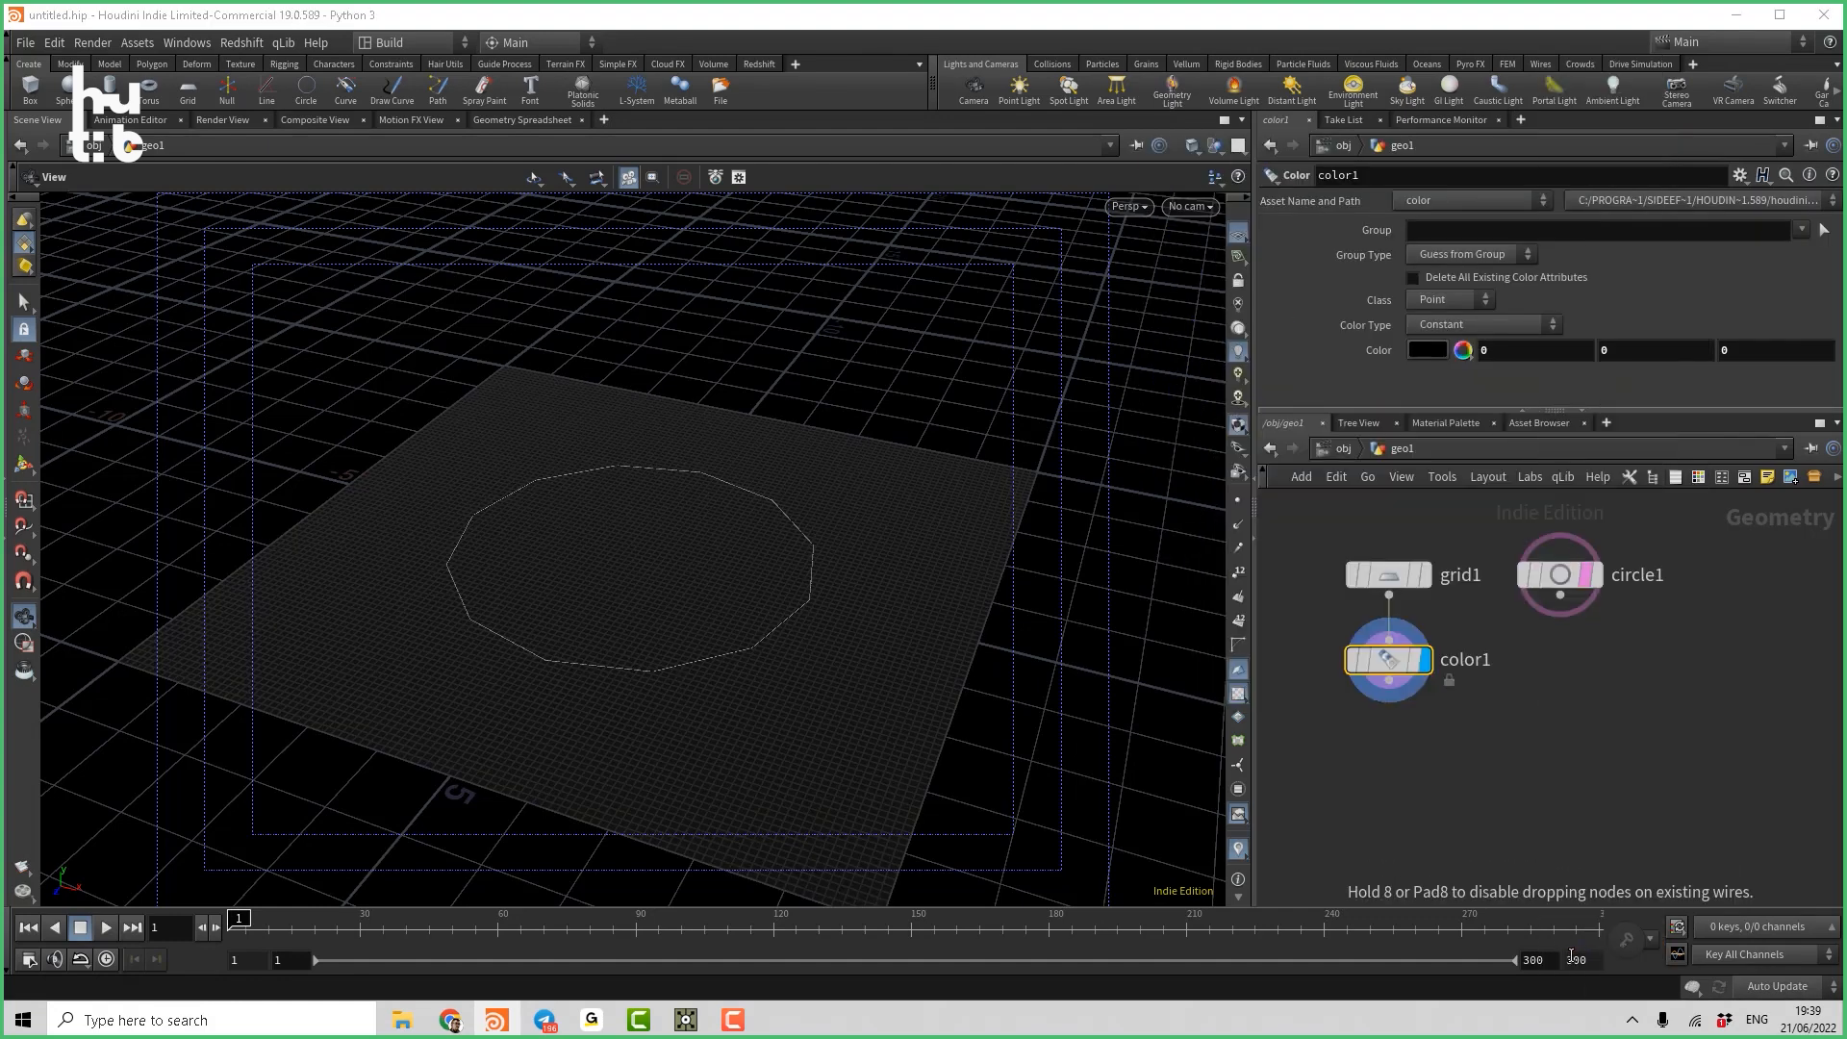
{"action": "left_click", "coordinate": [1559, 683]}
{"action": "left_click_drag", "start_coordinate": [1561, 596], "coordinate": [1561, 662]}
{"action": "left_click", "coordinate": [1596, 683]}
Set the divisions of circle1 to 48.
{"action": "middle_click_drag", "start_coordinate": [1549, 774], "coordinate": [1586, 756]}
{"action": "left_click", "coordinate": [1593, 561]}
{"action": "left_click_drag", "start_coordinate": [1559, 399], "coordinate": [1806, 410]}
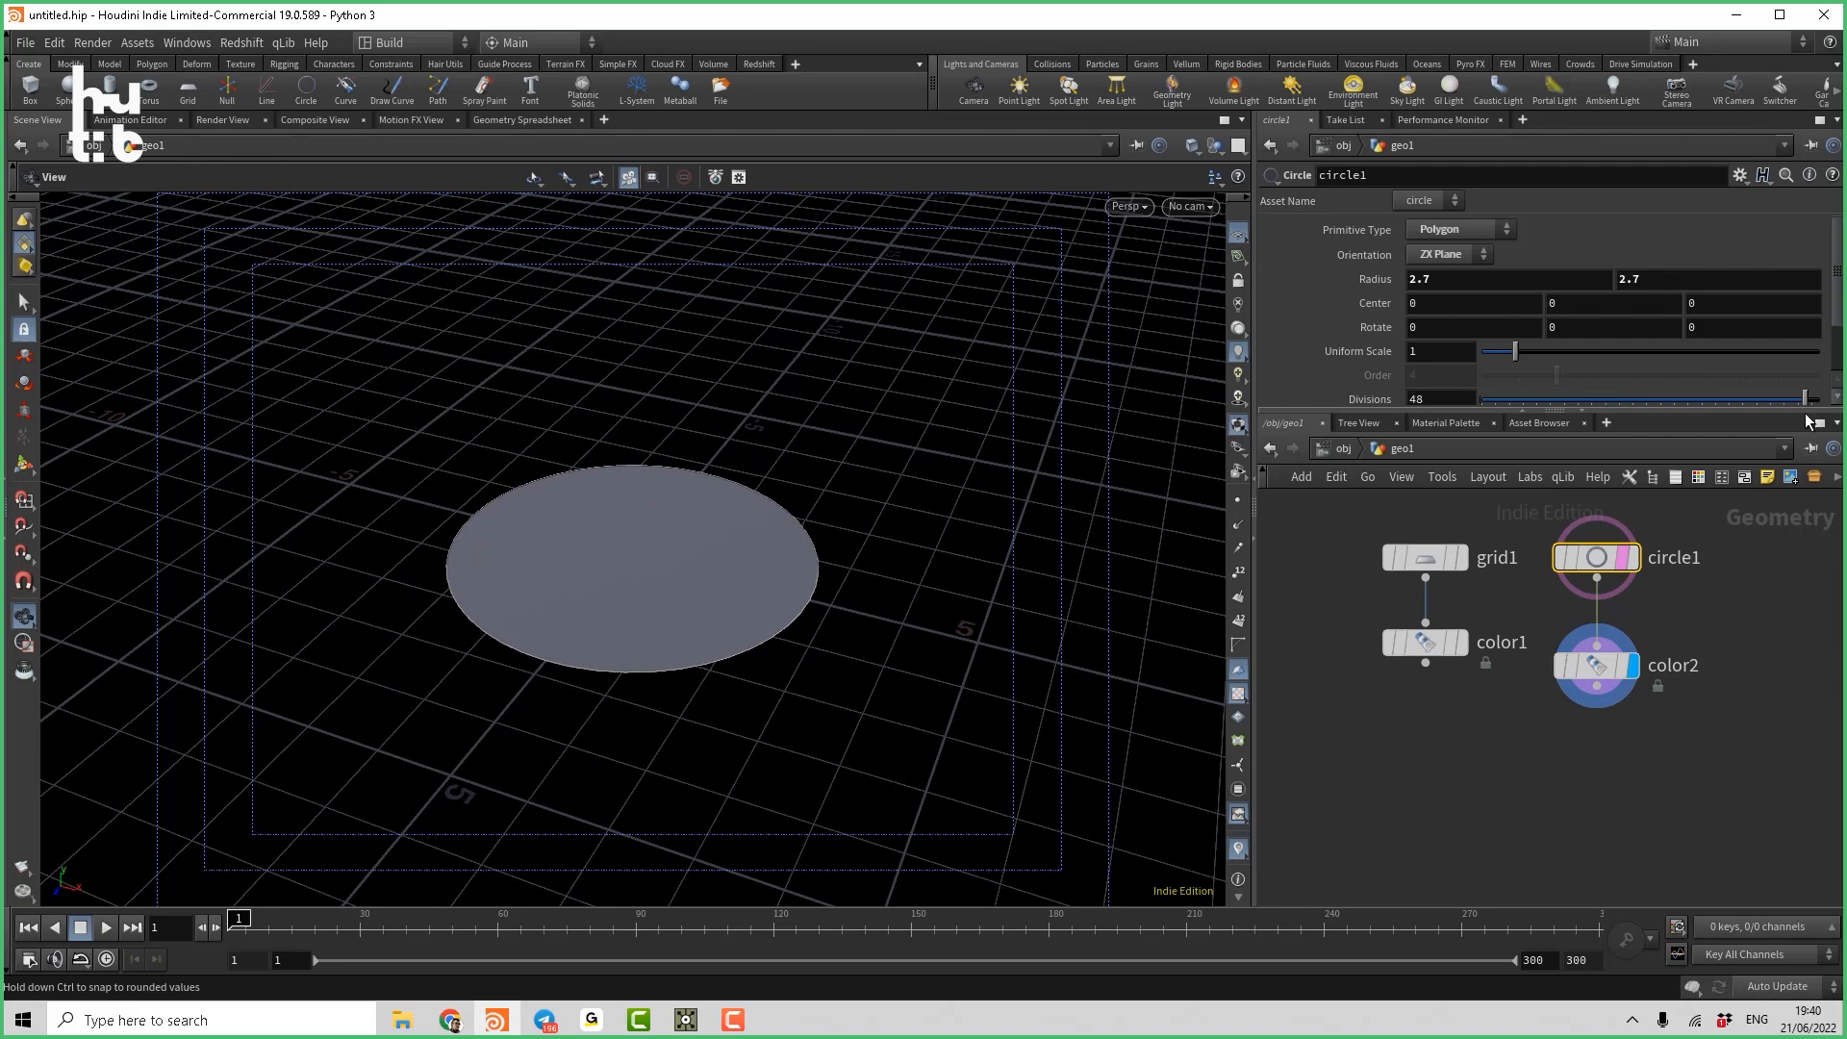
Add an Attribute Transfer node below the two Color nodes.
{"action": "middle_click_drag", "start_coordinate": [1589, 798], "coordinate": [1578, 757]}
{"action": "key", "text": "Tab"}
{"action": "type", "text": "att"}
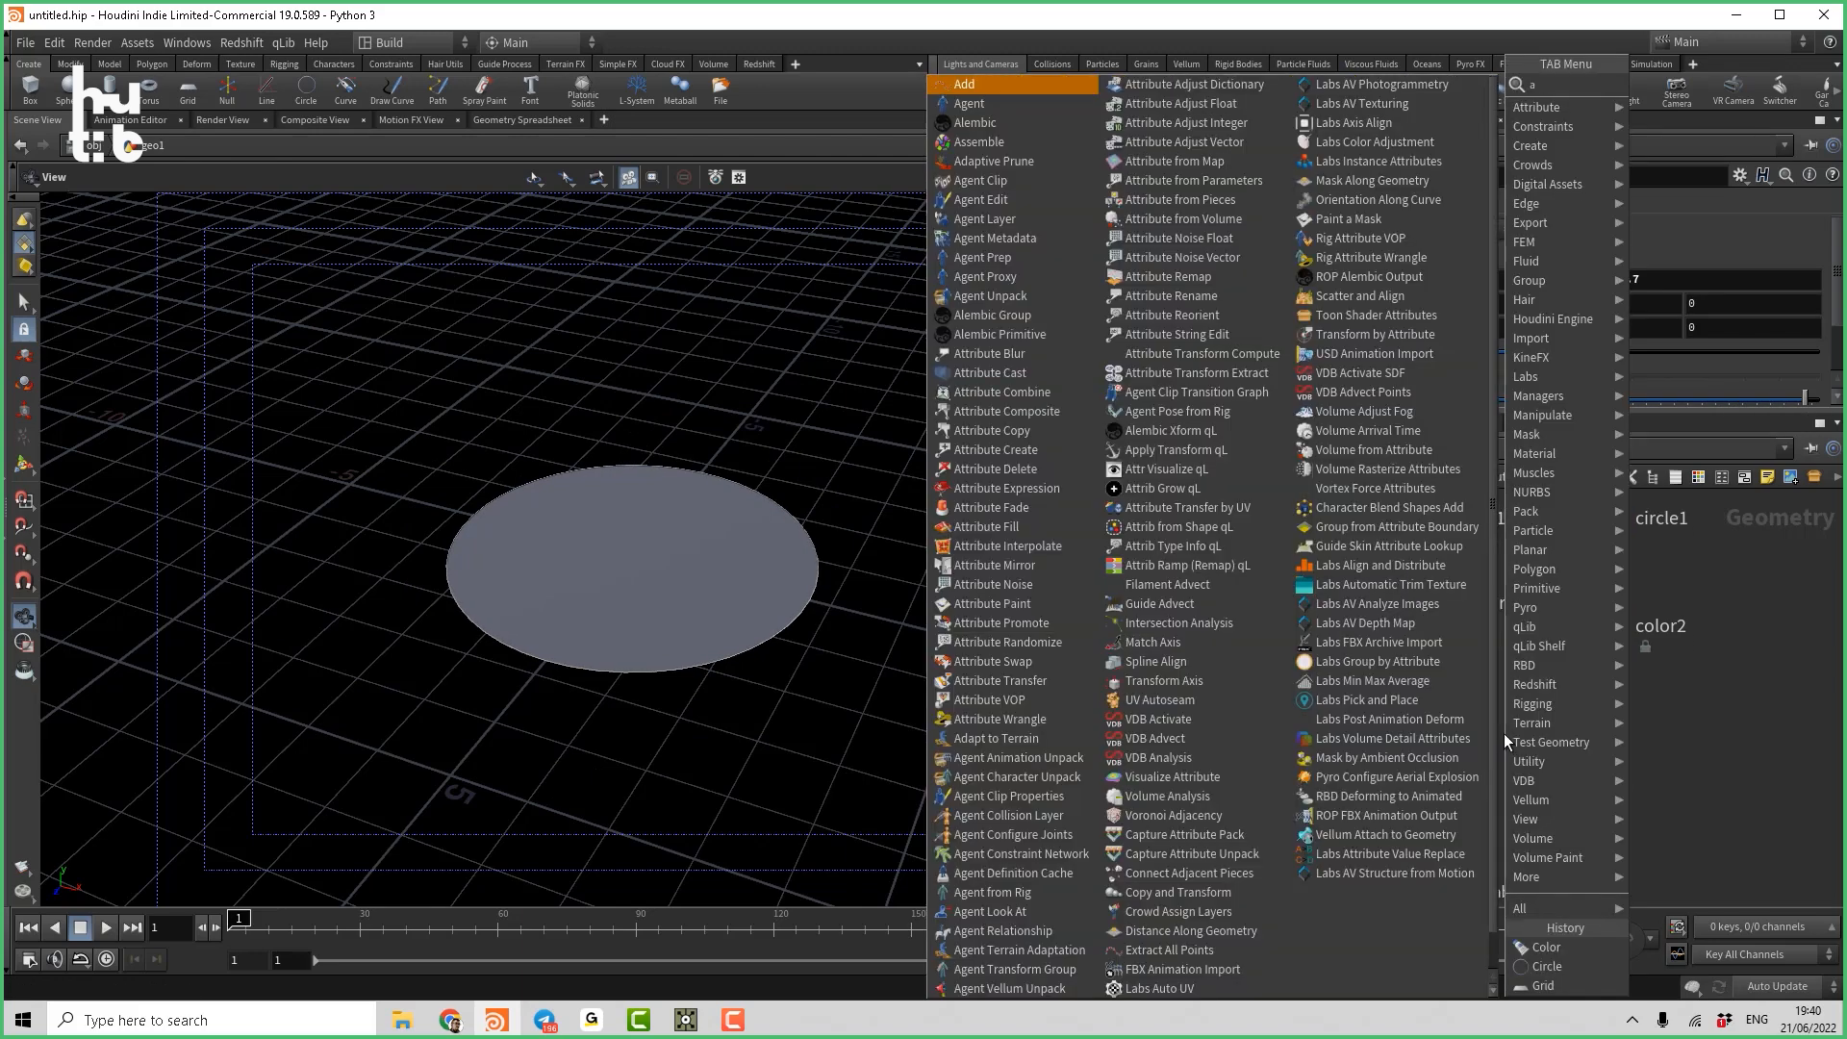
{"action": "left_click", "coordinate": [1171, 411]}
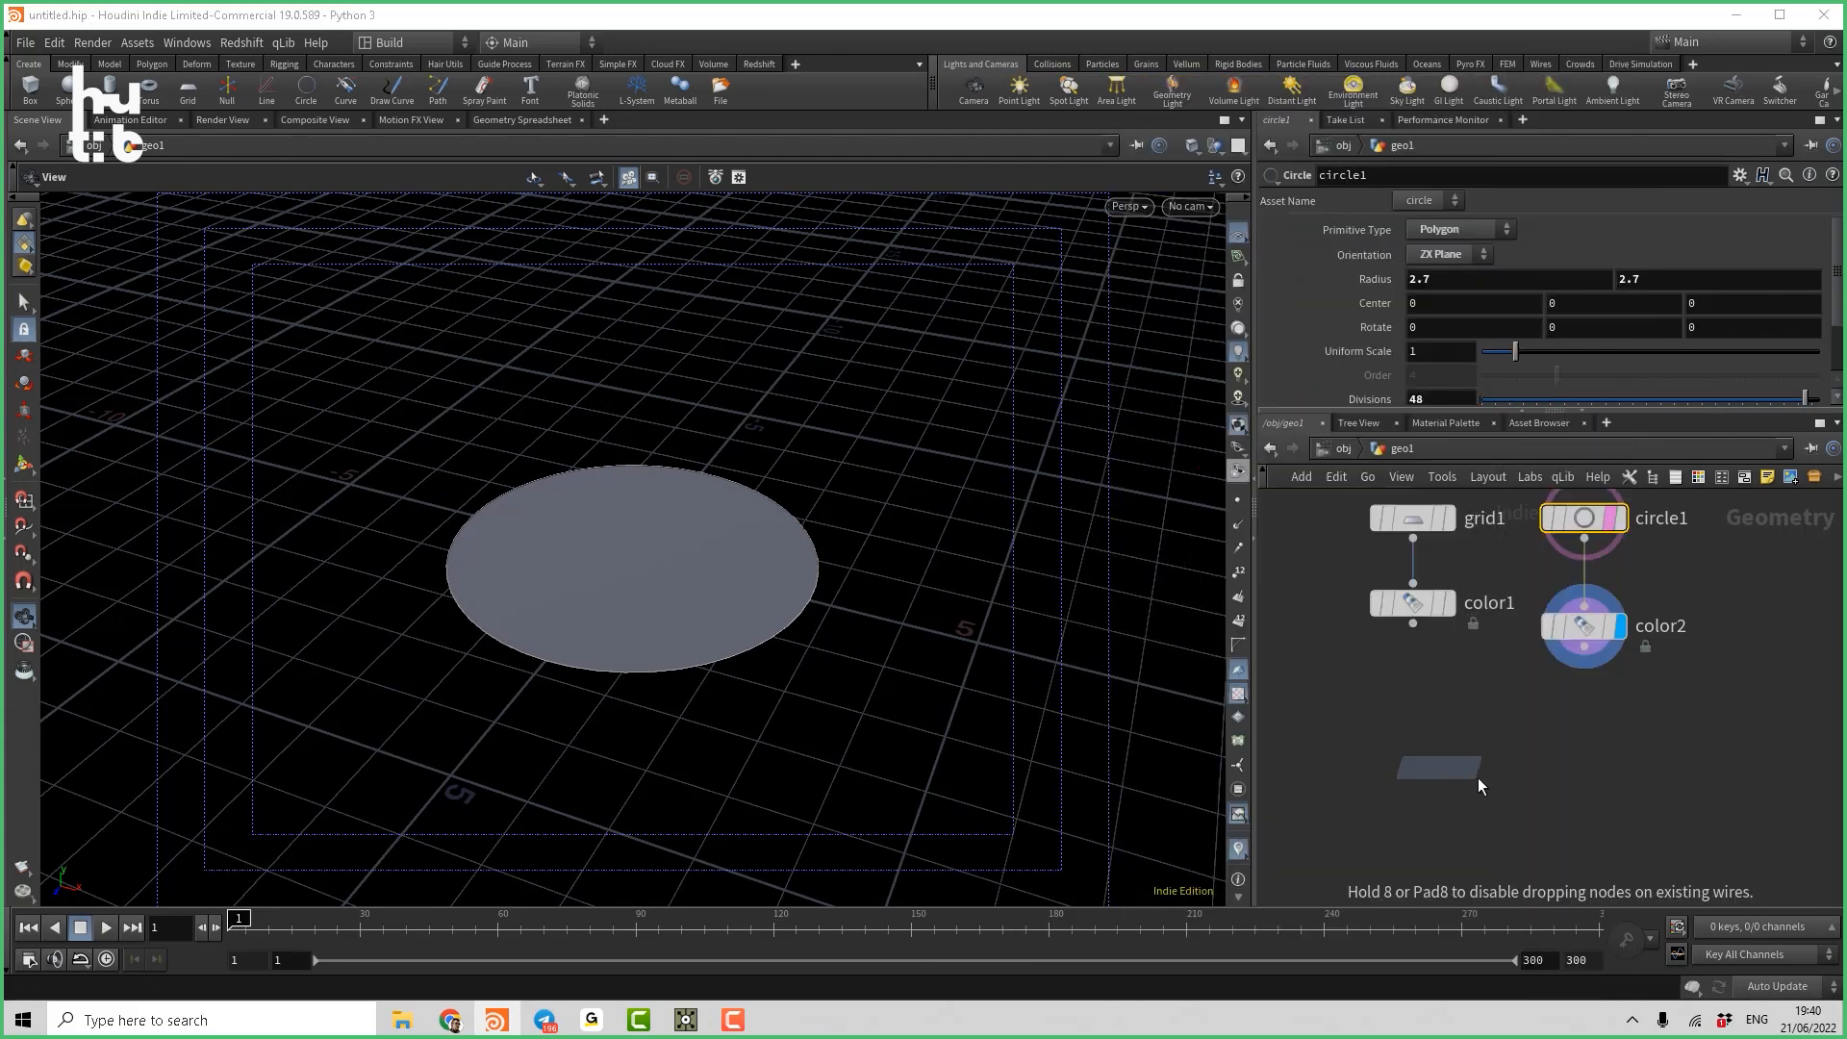
{"action": "left_click", "coordinate": [1472, 774]}
Connect color1 to the Attribute Transfer's first input and color2 to its second, and display the result.
{"action": "left_click_drag", "start_coordinate": [1486, 761], "coordinate": [1498, 736]}
{"action": "left_click", "coordinate": [1414, 625]}
{"action": "left_click", "coordinate": [1476, 726]}
{"action": "left_click", "coordinate": [1588, 653]}
{"action": "left_click", "coordinate": [1513, 725]}
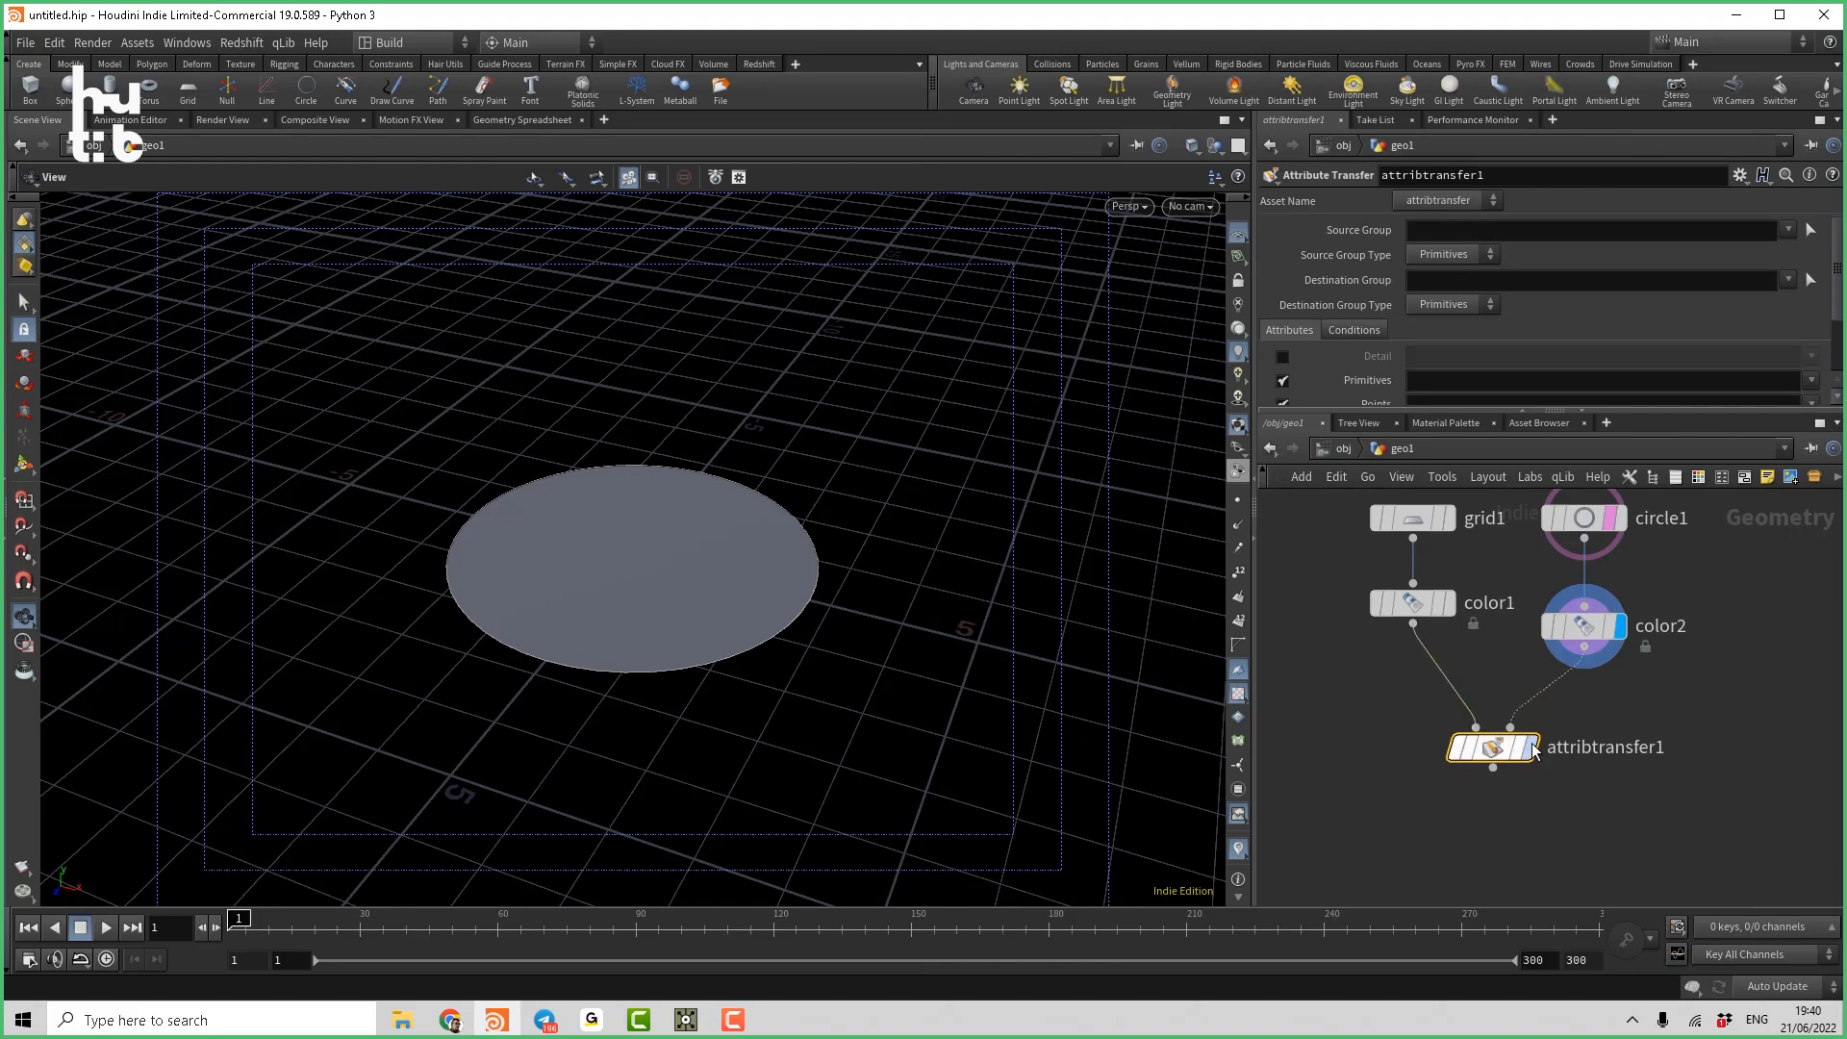
{"action": "left_click", "coordinate": [1529, 748]}
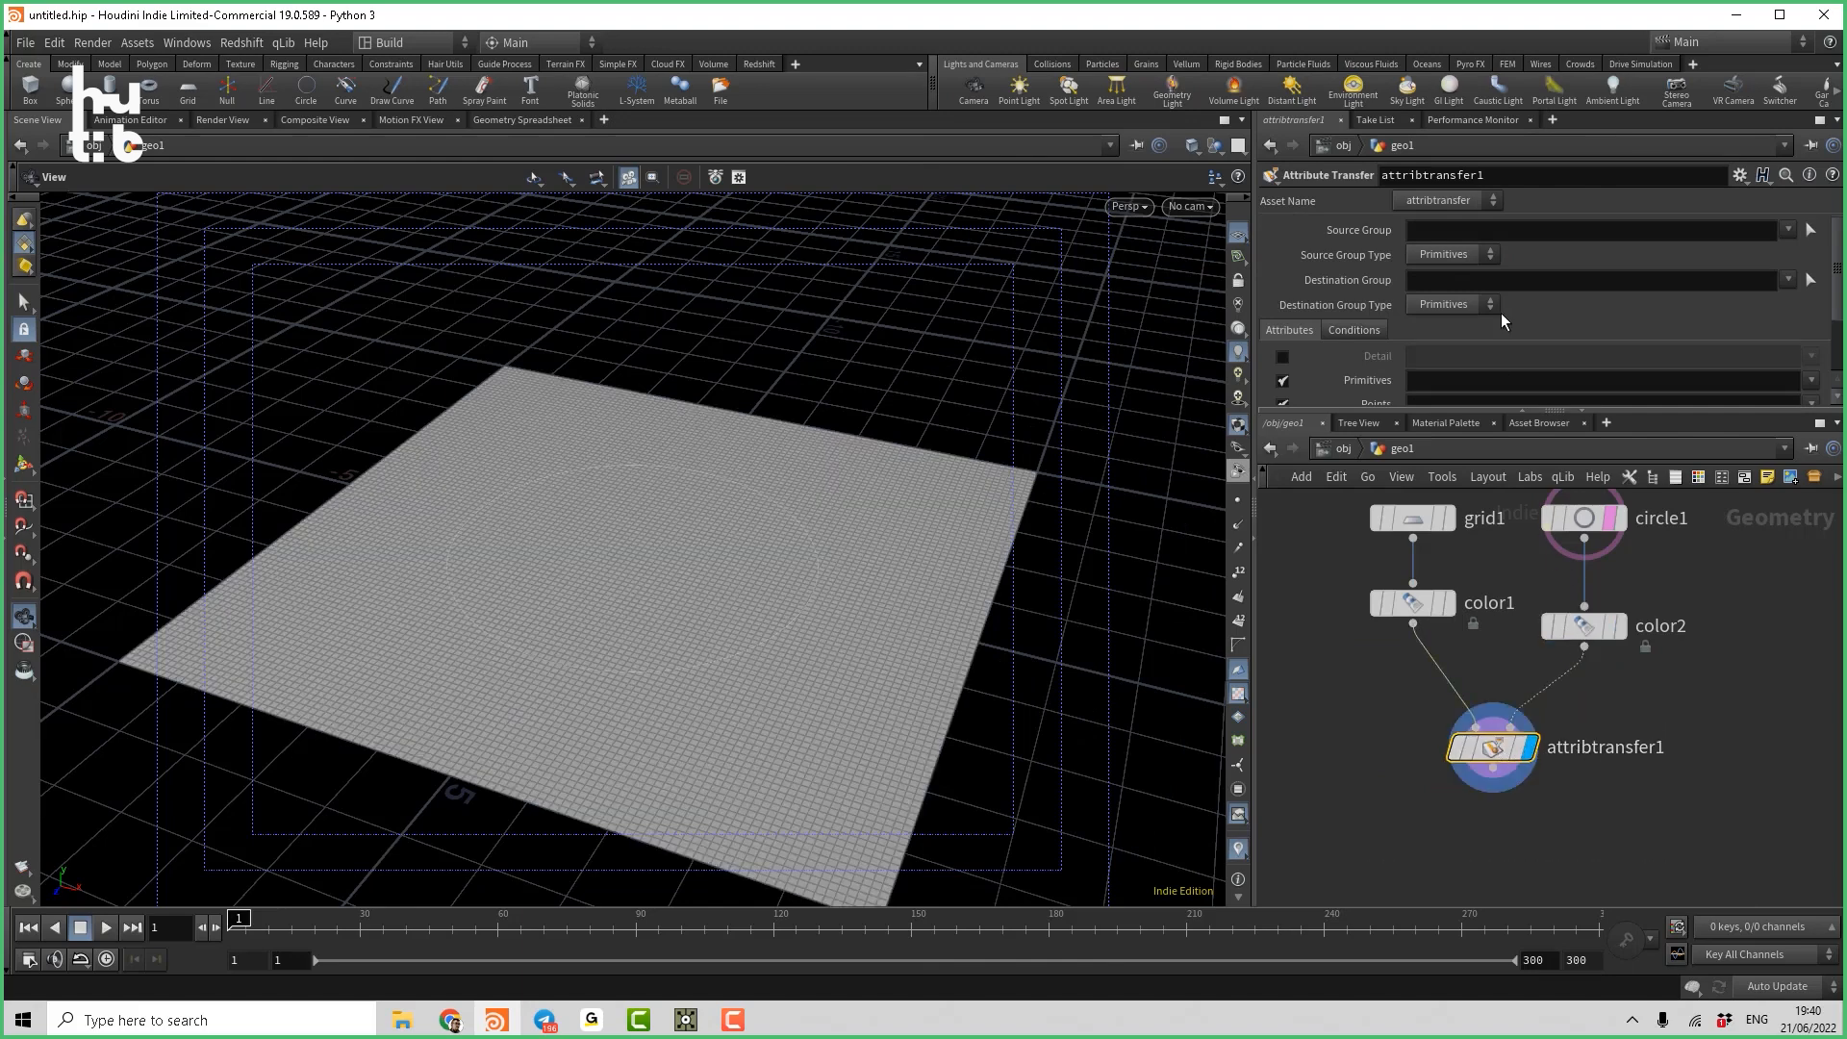
Configure the Attribute Transfer to transfer the point attribute Cd with distance threshold 0.46 and blend width 0.94.
{"action": "scroll", "coordinate": [1708, 382], "scroll_direction": "down", "scroll_amount": 3}
{"action": "left_click", "coordinate": [1811, 318]}
{"action": "left_click", "coordinate": [1774, 344]}
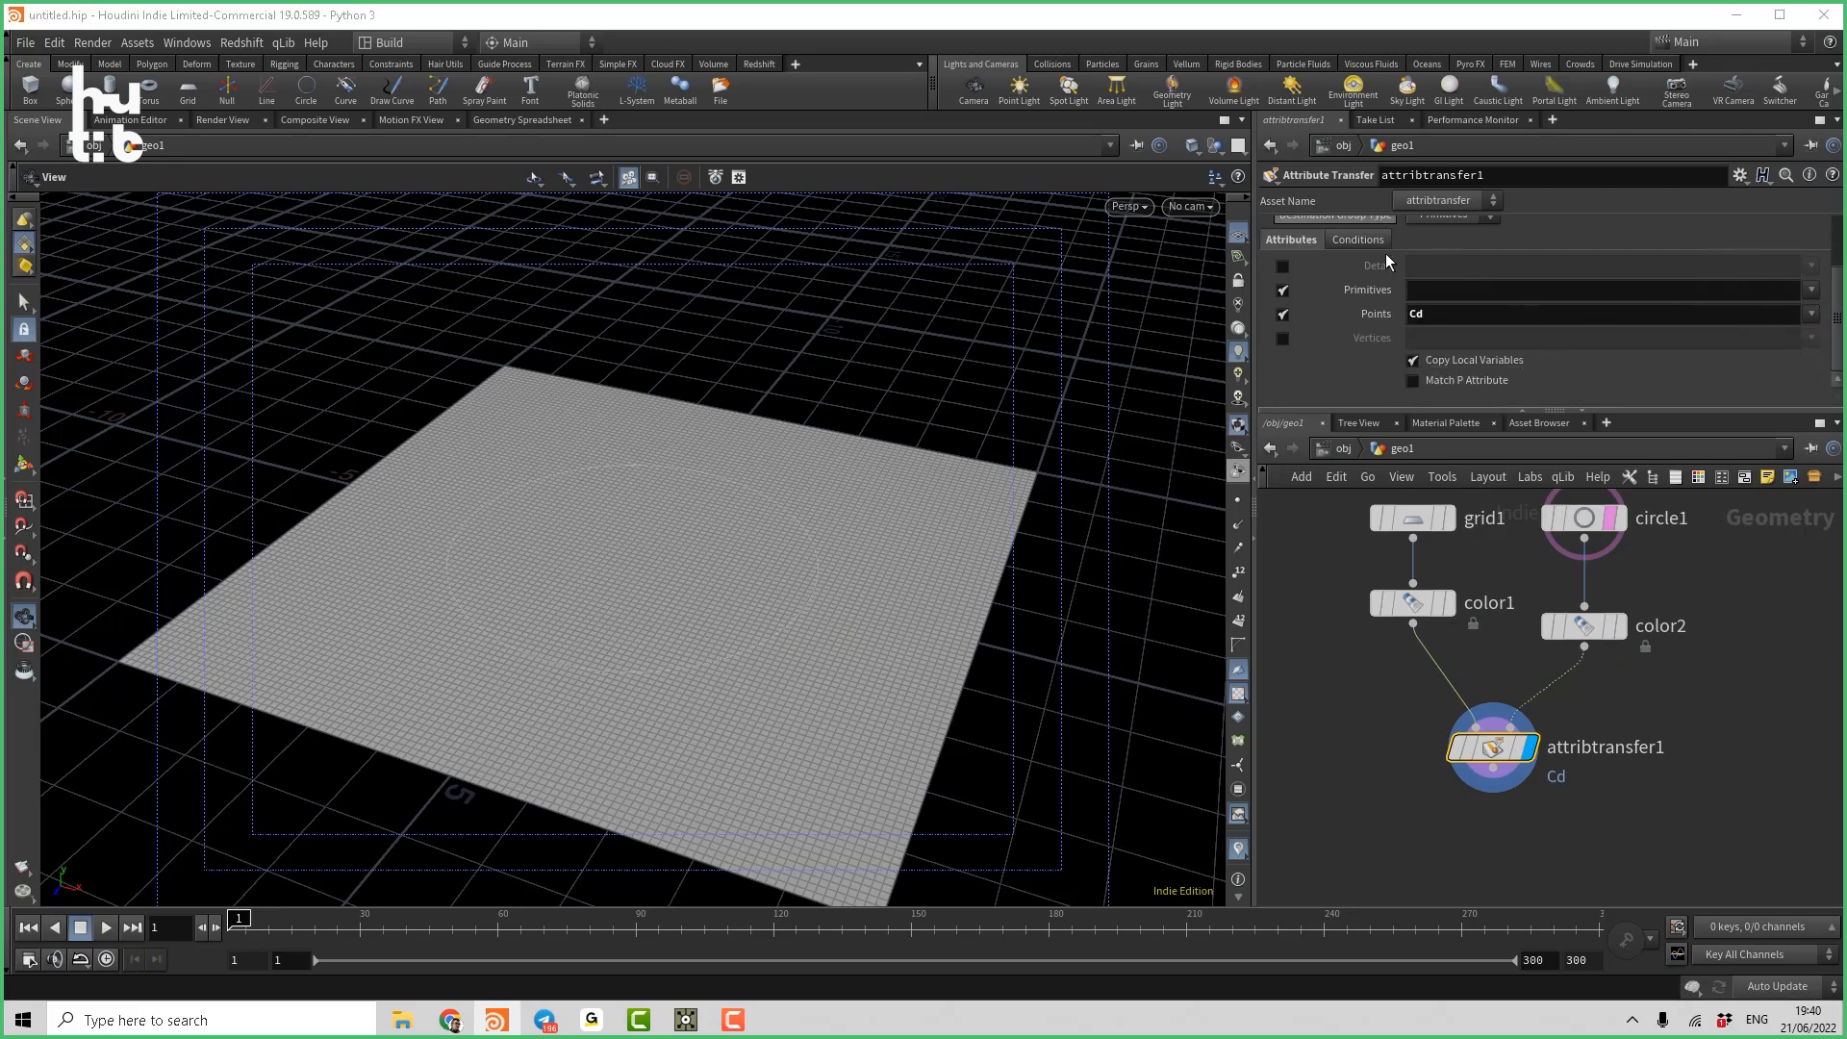
{"action": "scroll", "coordinate": [1390, 246], "scroll_direction": "down", "scroll_amount": 5}
{"action": "left_click_drag", "start_coordinate": [1560, 344], "coordinate": [1519, 366]}
{"action": "middle_click_drag", "start_coordinate": [1609, 488], "coordinate": [1589, 551]}
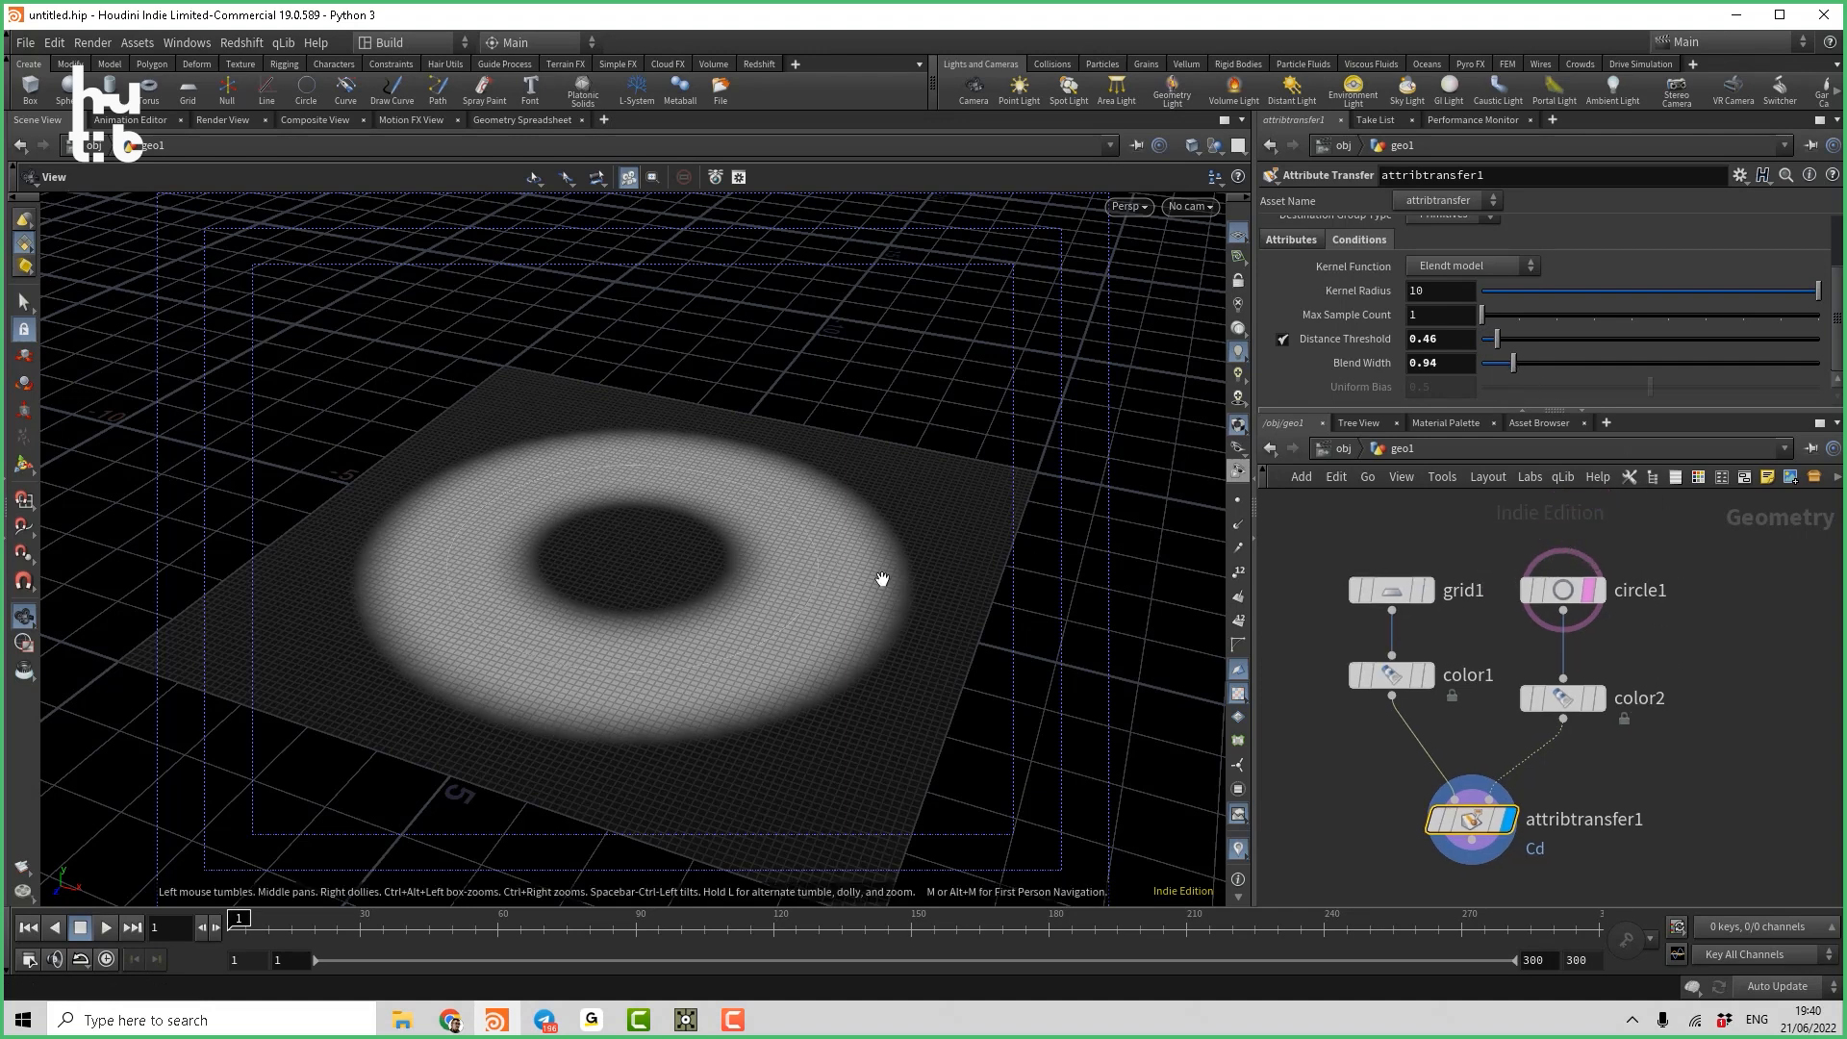
Add an Attribute Promote node directly after attribtransfer1.
{"action": "left_click", "coordinate": [1395, 674]}
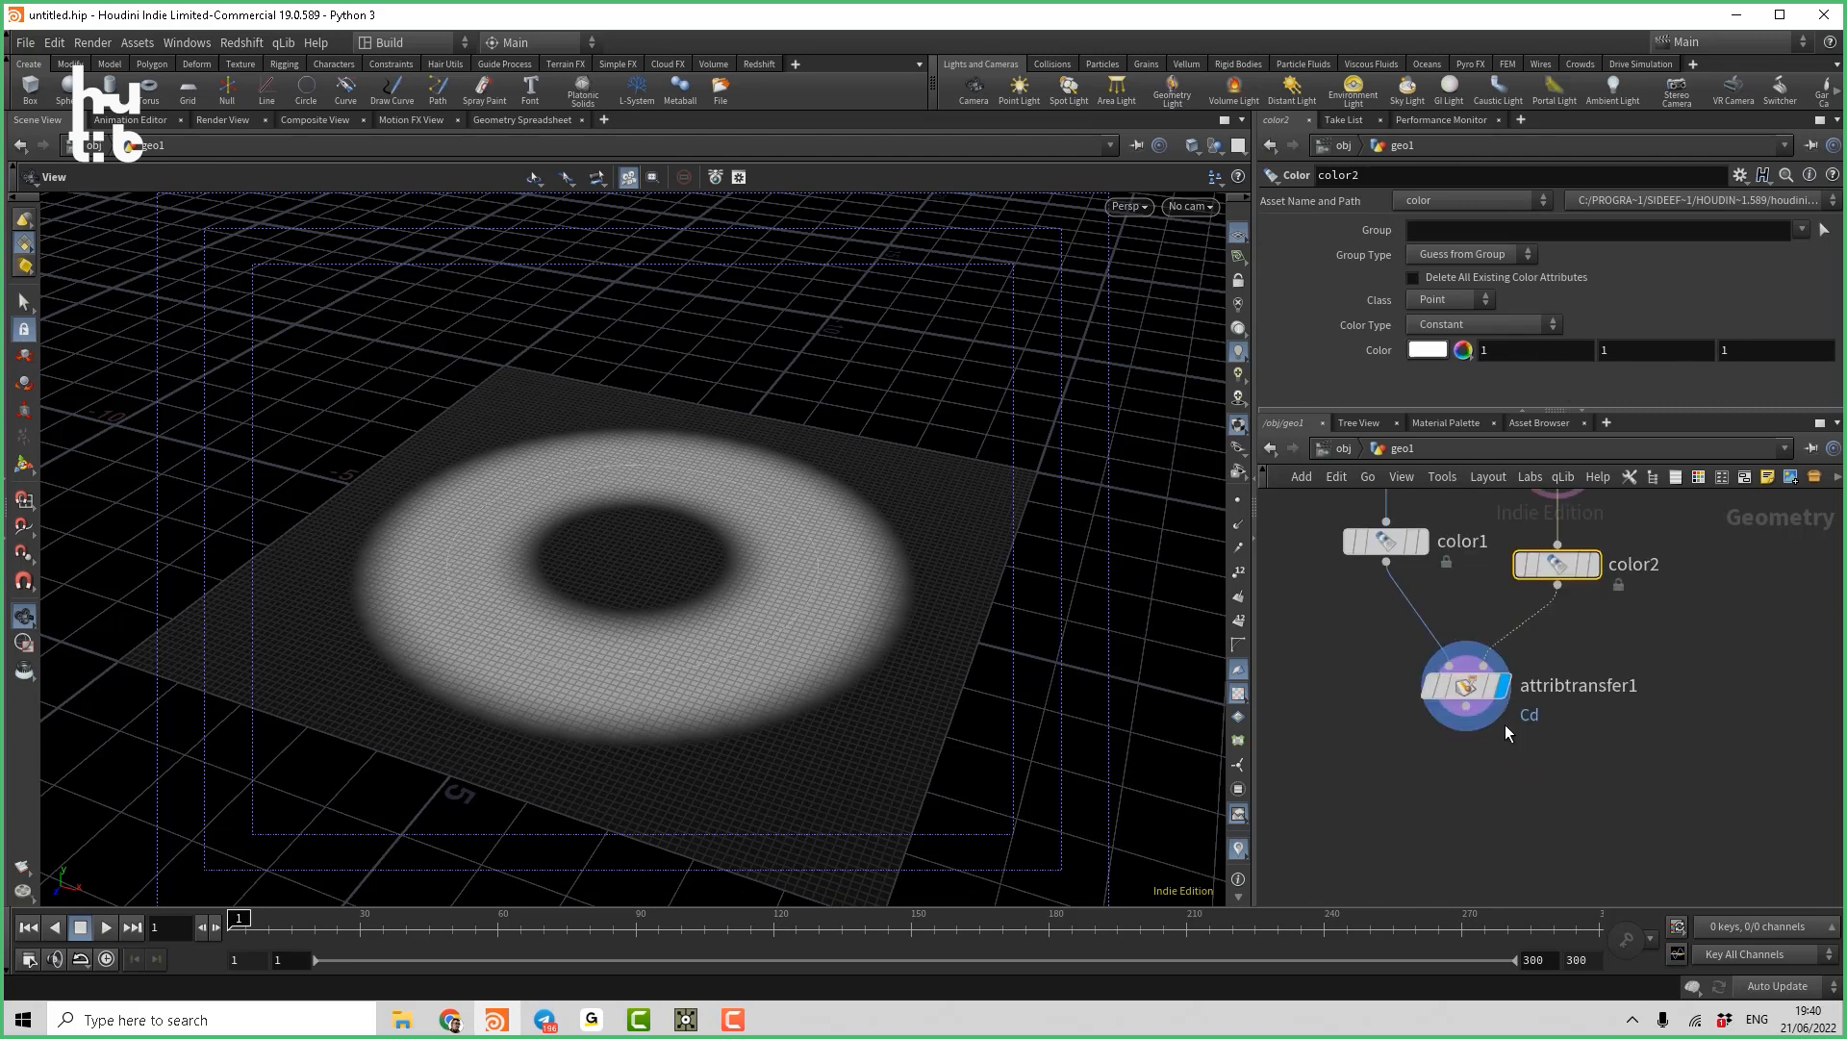
{"action": "key", "text": "Tab"}
{"action": "type", "text": "att"}
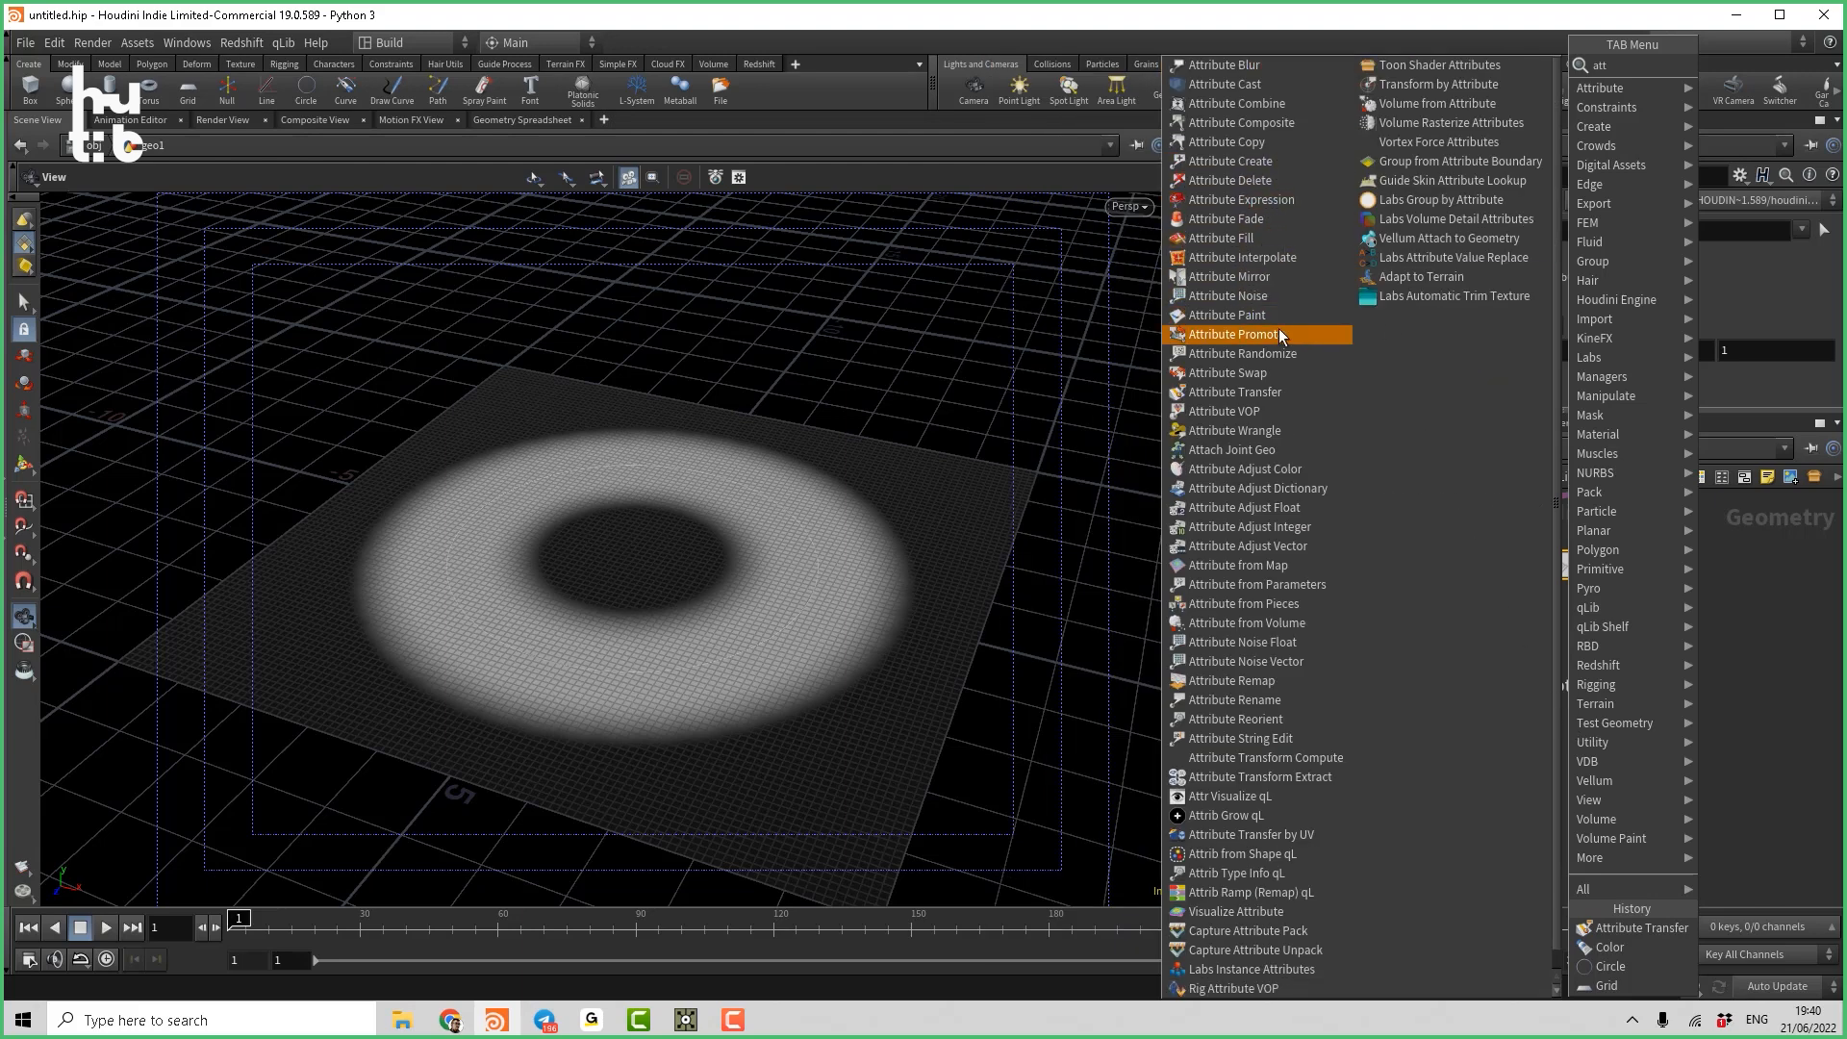
{"action": "left_click", "coordinate": [1236, 333]}
{"action": "left_click", "coordinate": [1461, 728]}
{"action": "left_click_drag", "start_coordinate": [1461, 728], "coordinate": [1466, 767]}
Promote the Cd attribute from Point to Primitive class and display the Attribute Promote result.
{"action": "left_click", "coordinate": [1822, 229]}
{"action": "left_click", "coordinate": [1793, 247]}
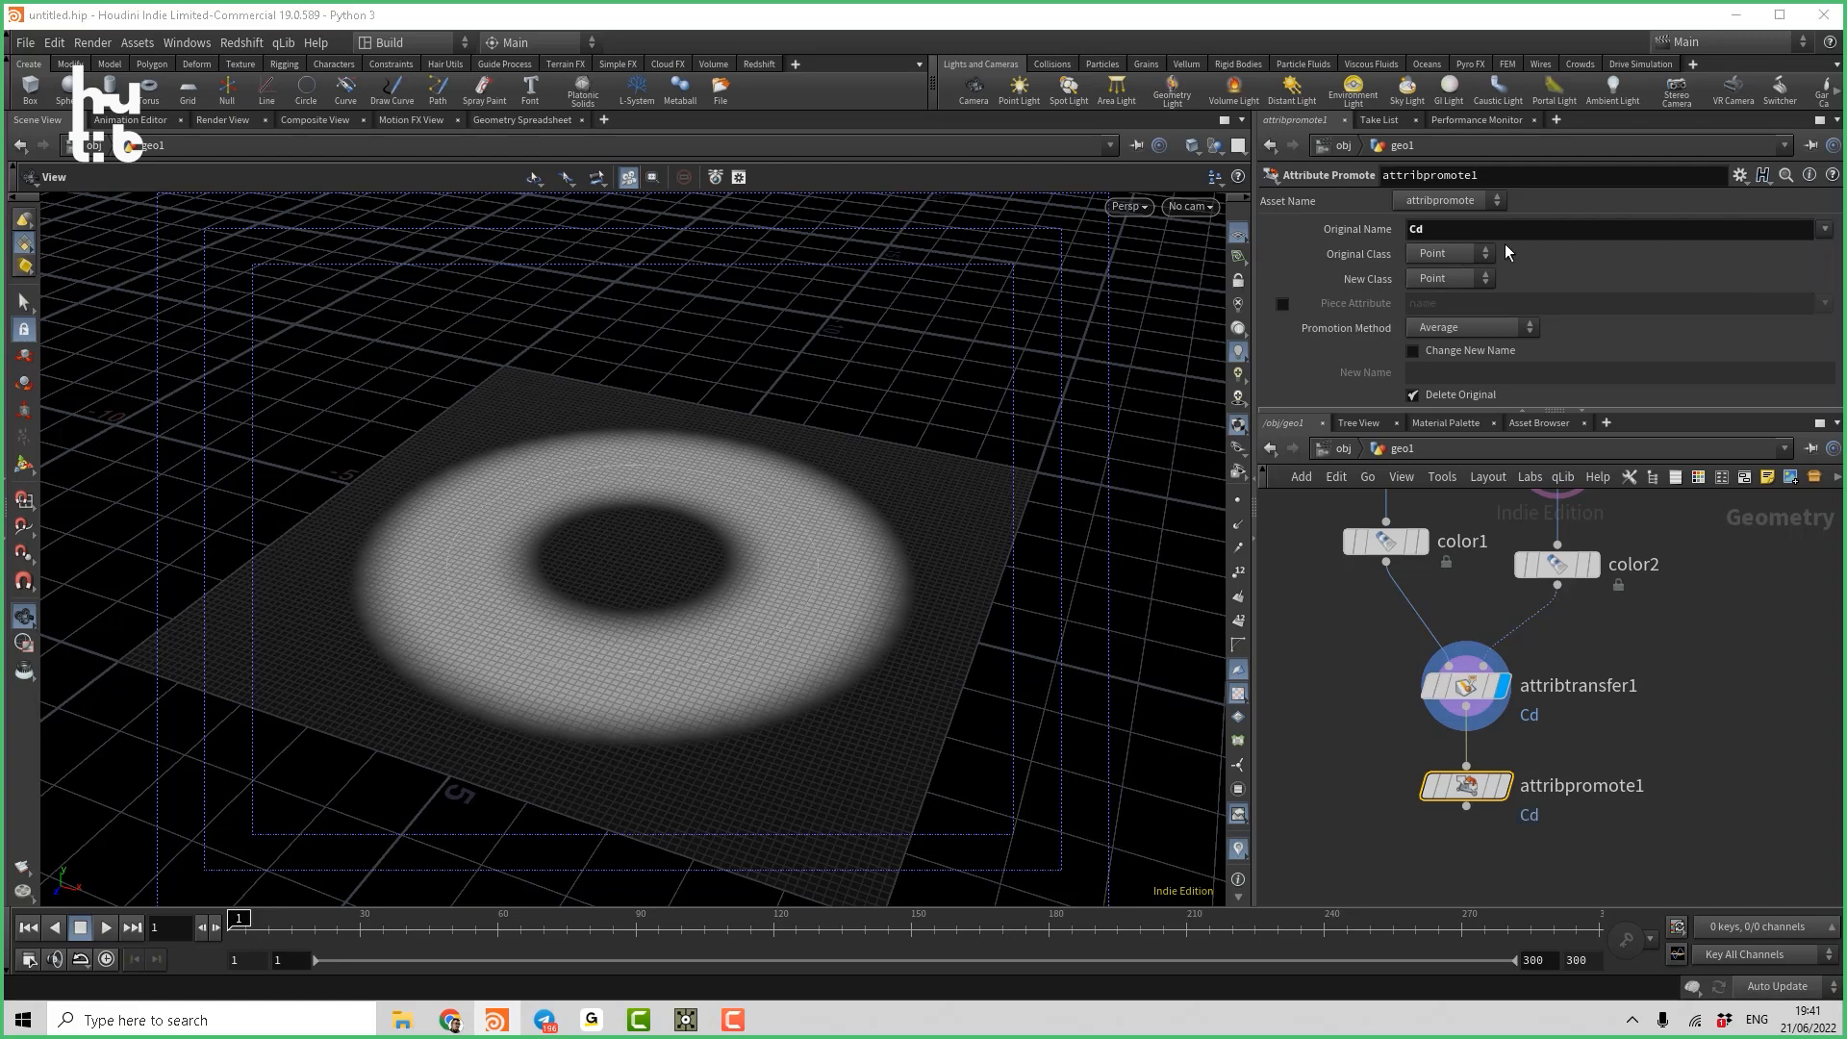
{"action": "left_click", "coordinate": [1461, 277]}
{"action": "left_click", "coordinate": [1461, 316]}
{"action": "left_click", "coordinate": [1504, 785]}
Compare the grid's coloring up close between the attribtransfer1 and attribpromote1 results, ending on attribpromote1.
{"action": "middle_click_drag", "start_coordinate": [1506, 785], "coordinate": [1511, 756]}
{"action": "right_click_drag", "start_coordinate": [1010, 611], "coordinate": [808, 650]}
{"action": "middle_click_drag", "start_coordinate": [808, 649], "coordinate": [1056, 606]}
{"action": "left_click_drag", "start_coordinate": [1056, 606], "coordinate": [788, 622]}
{"action": "right_click_drag", "start_coordinate": [788, 622], "coordinate": [1044, 576]}
{"action": "left_click", "coordinate": [1467, 657]}
{"action": "left_click", "coordinate": [1505, 656]}
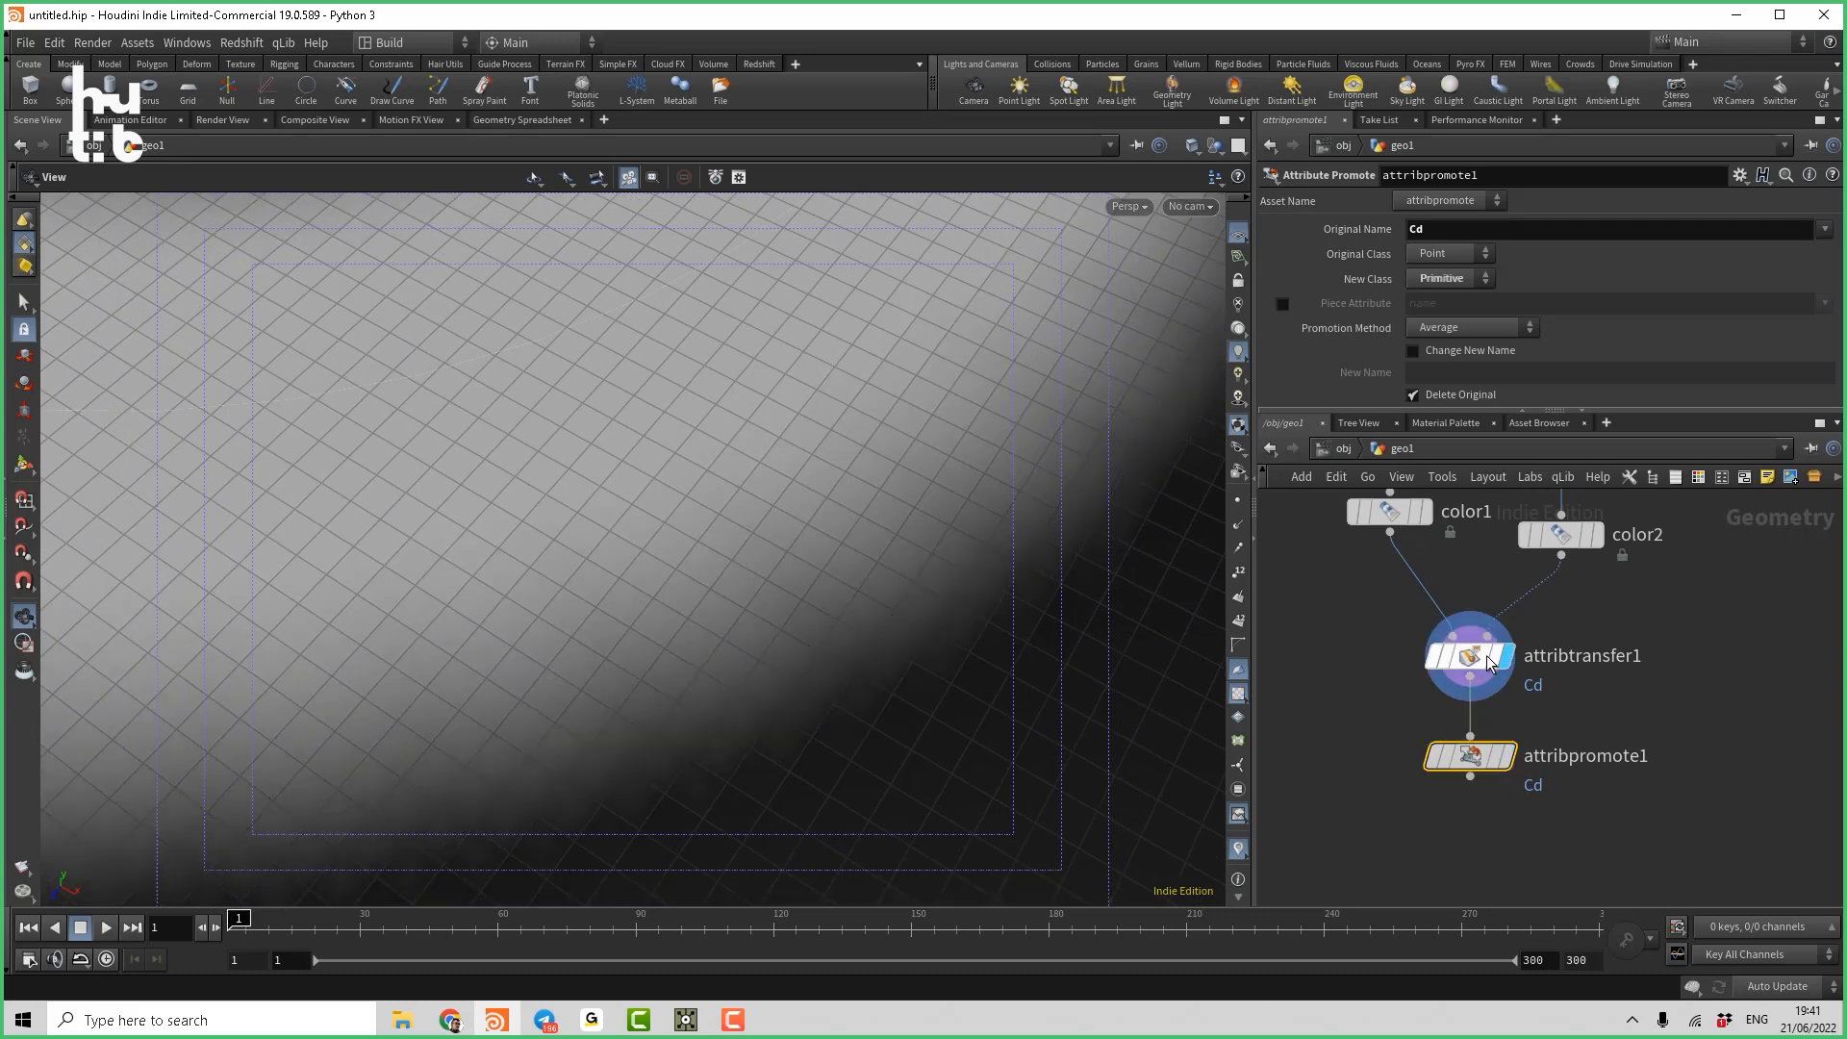
{"action": "left_click", "coordinate": [1503, 756]}
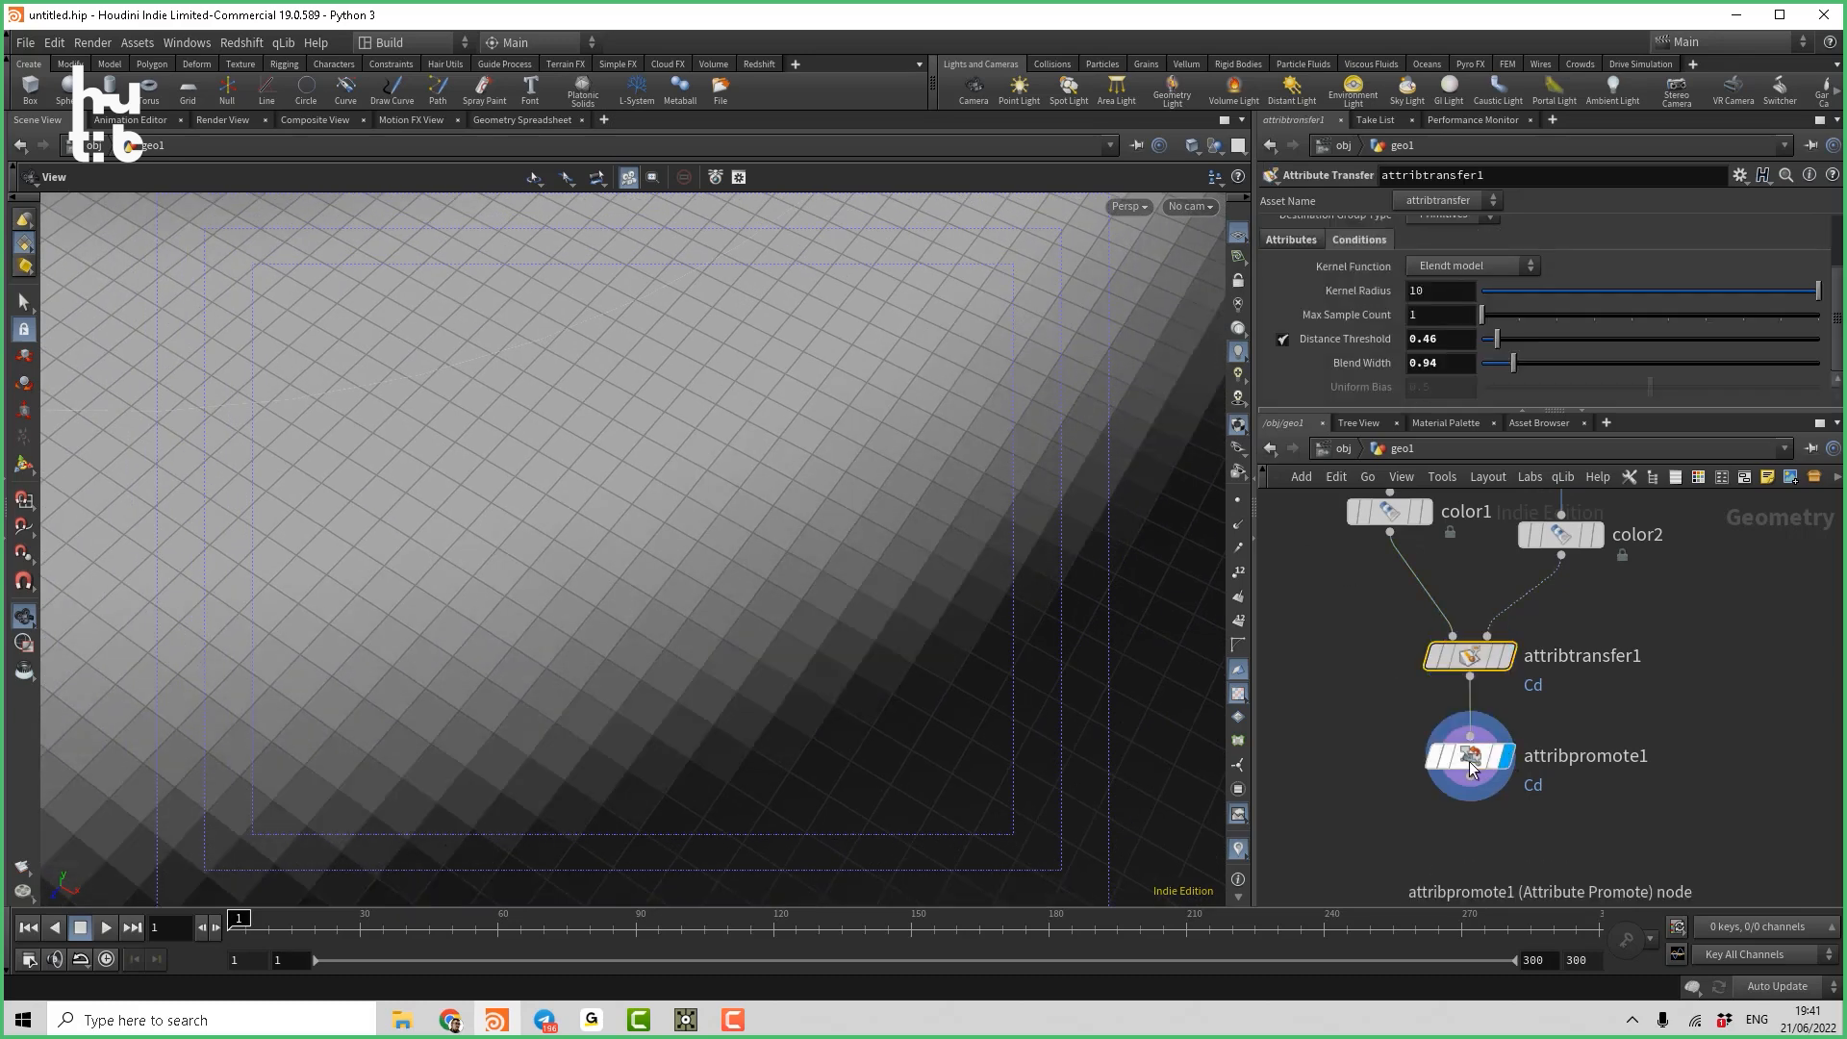
{"action": "left_click", "coordinate": [1469, 756]}
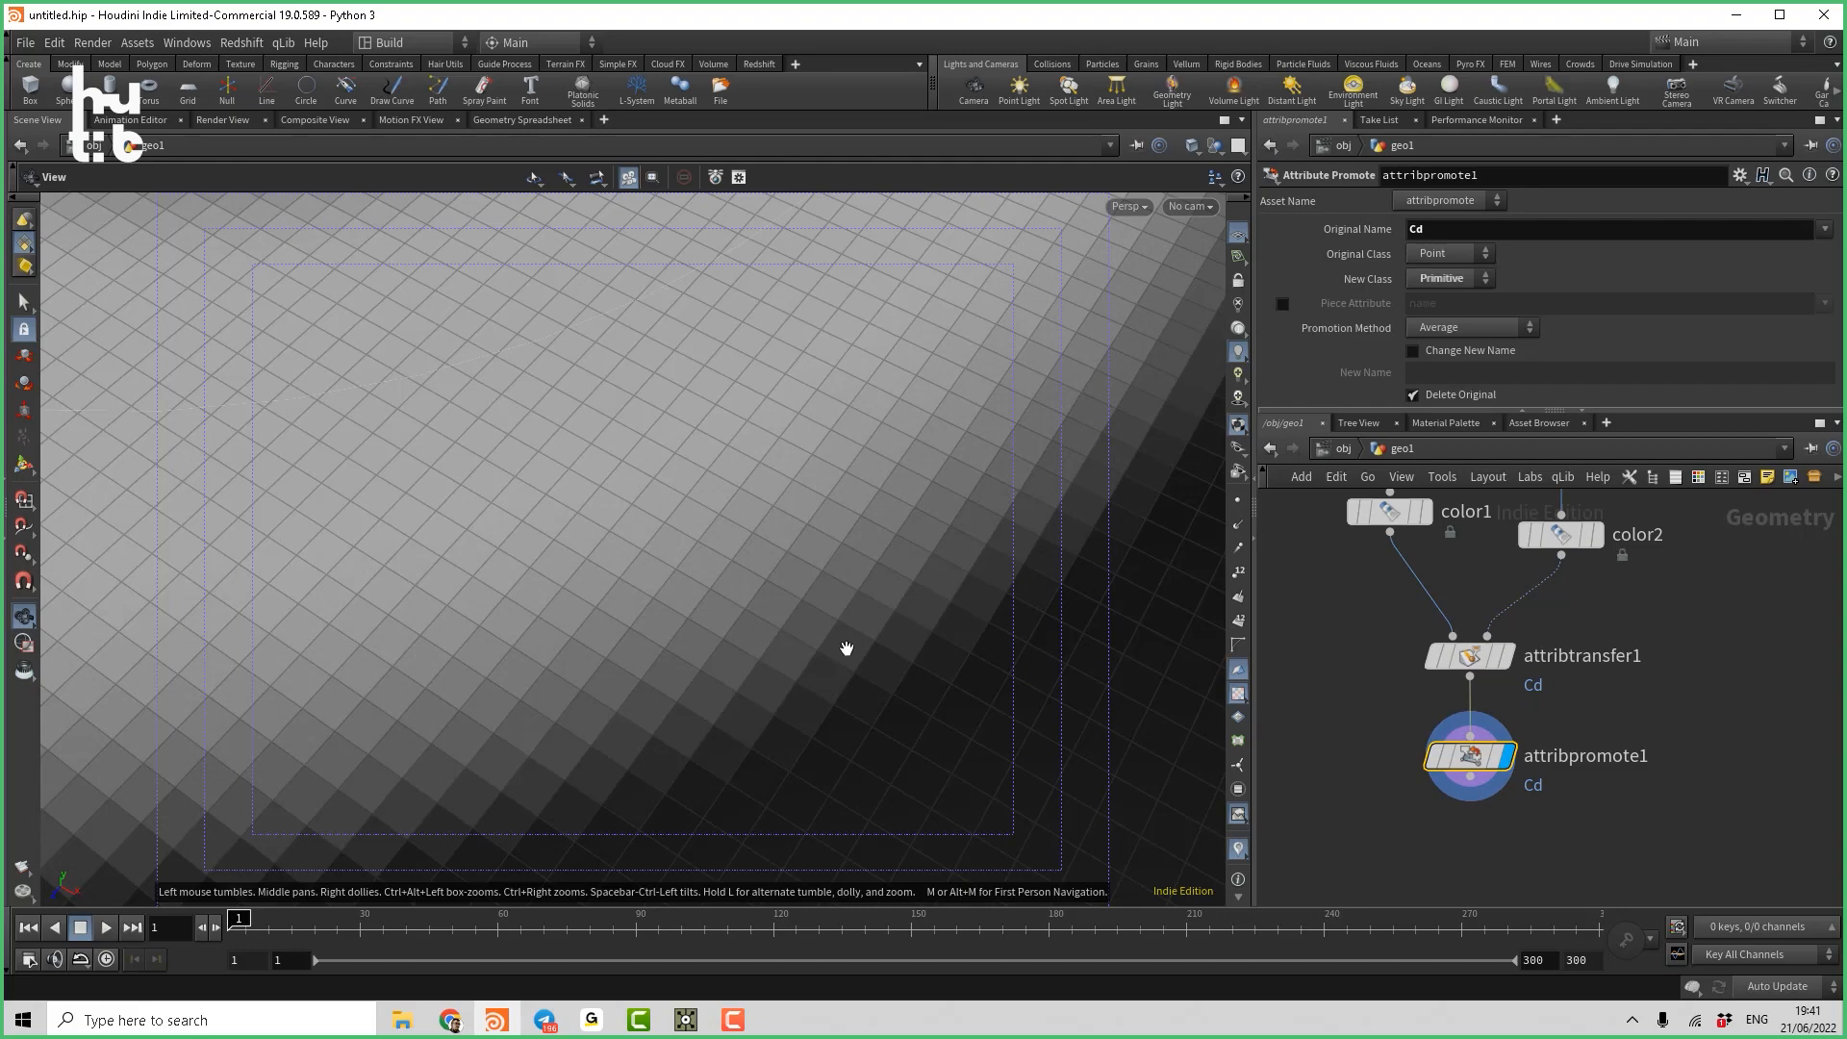
{"action": "right_click_drag", "start_coordinate": [948, 540], "coordinate": [433, 553]}
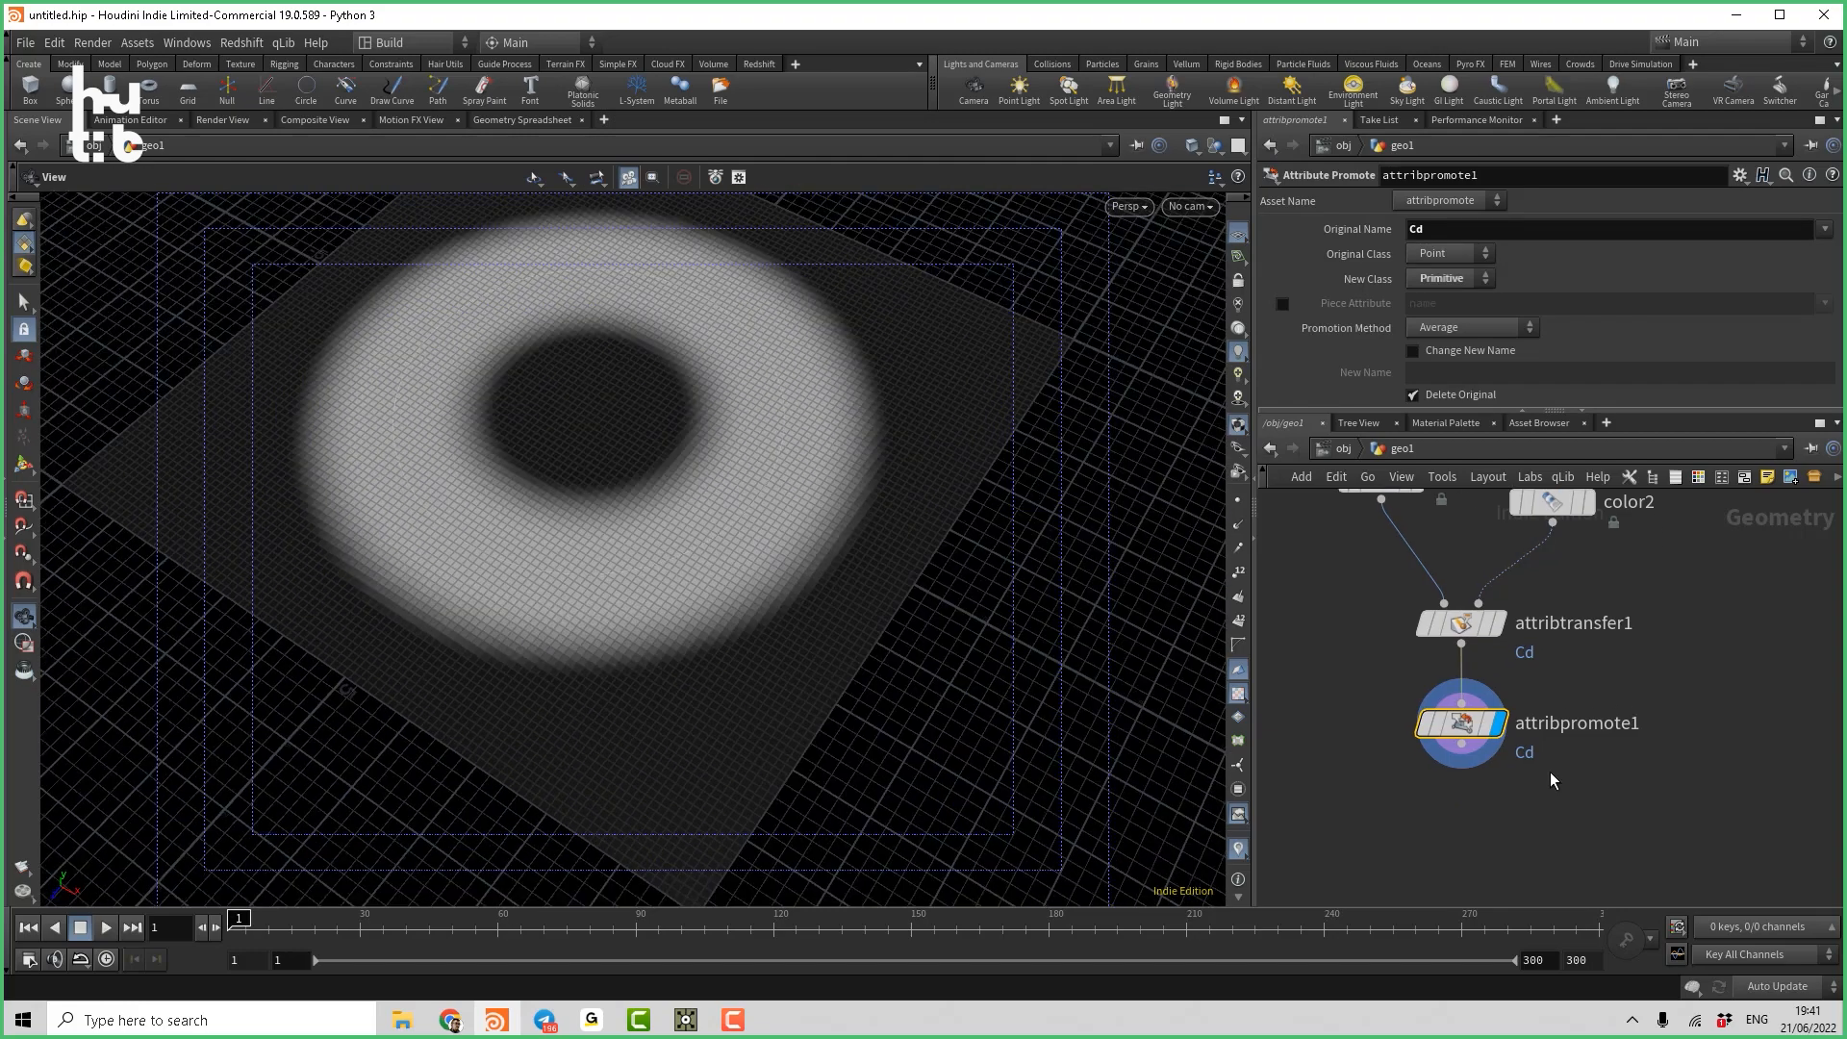
Add a PolyExtrude node after attribpromote1, wire it to that node's output and display its result.
{"action": "key", "text": "Tab"}
{"action": "type", "text": "Pol"}
{"action": "left_click", "coordinate": [1424, 173]}
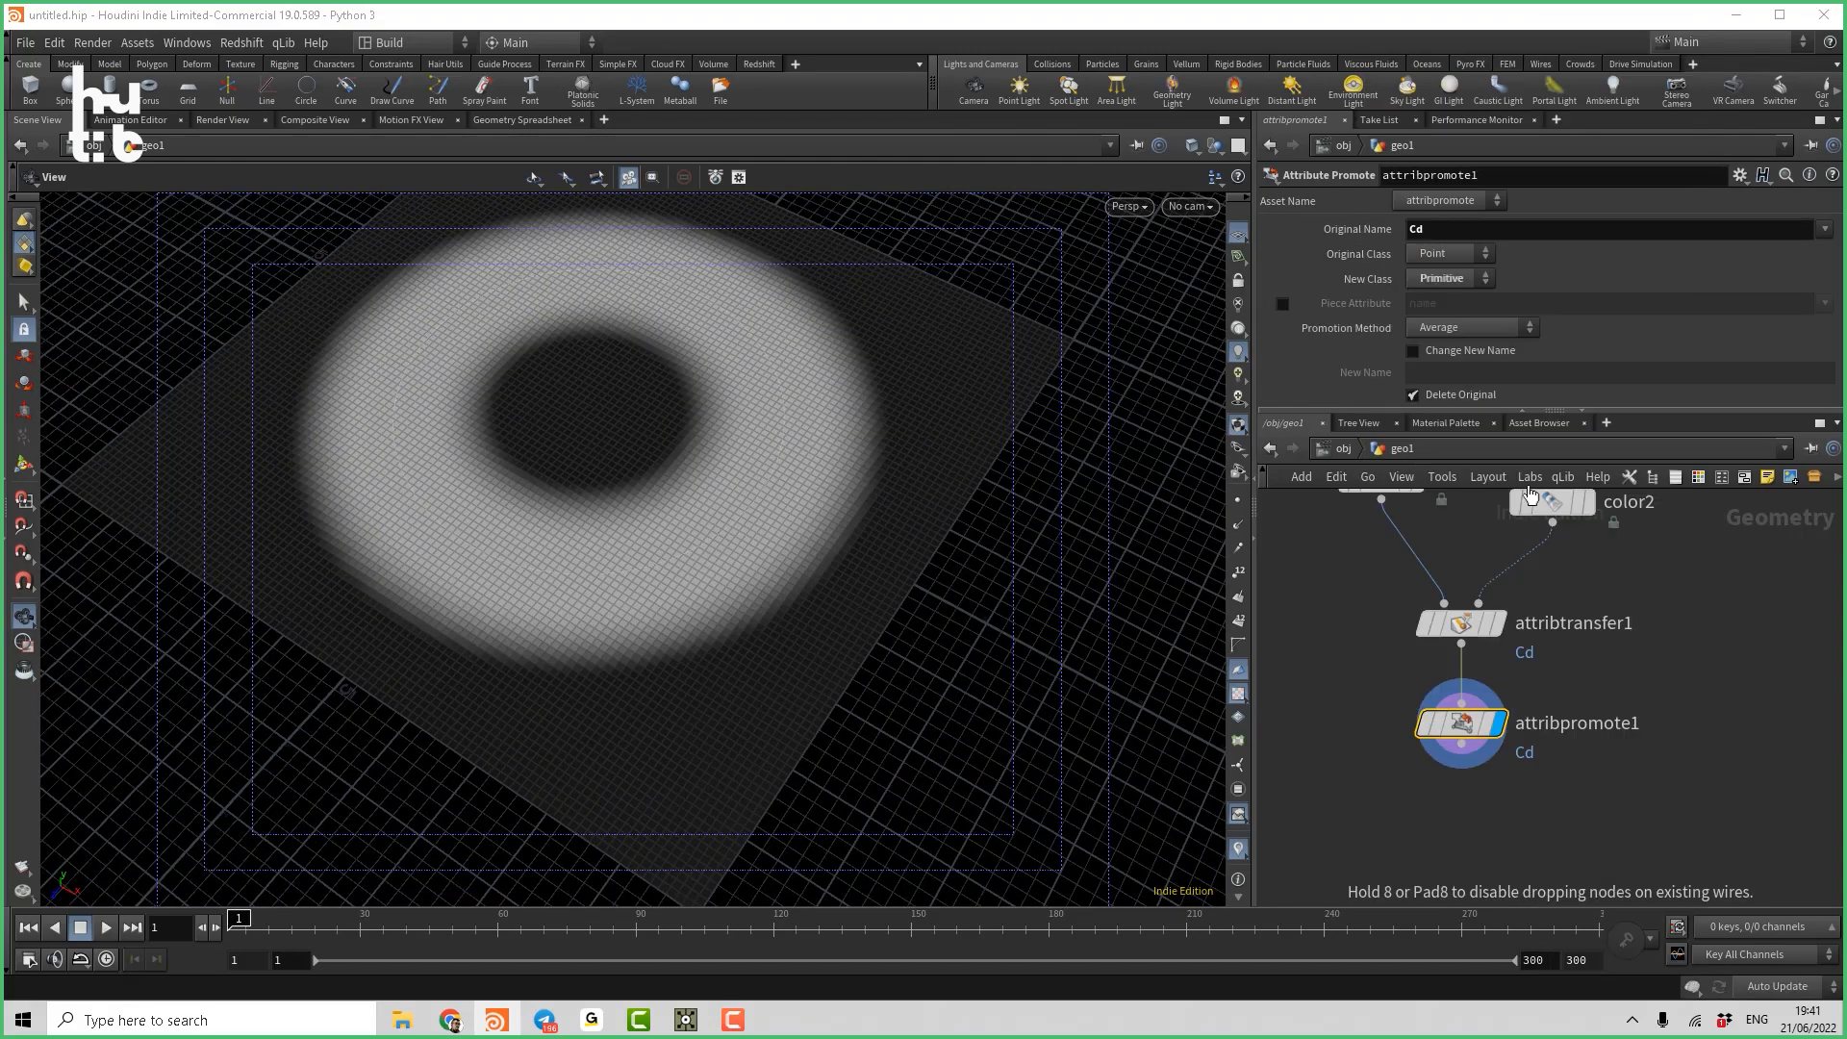
{"action": "left_click_drag", "start_coordinate": [1462, 746], "coordinate": [1446, 811]}
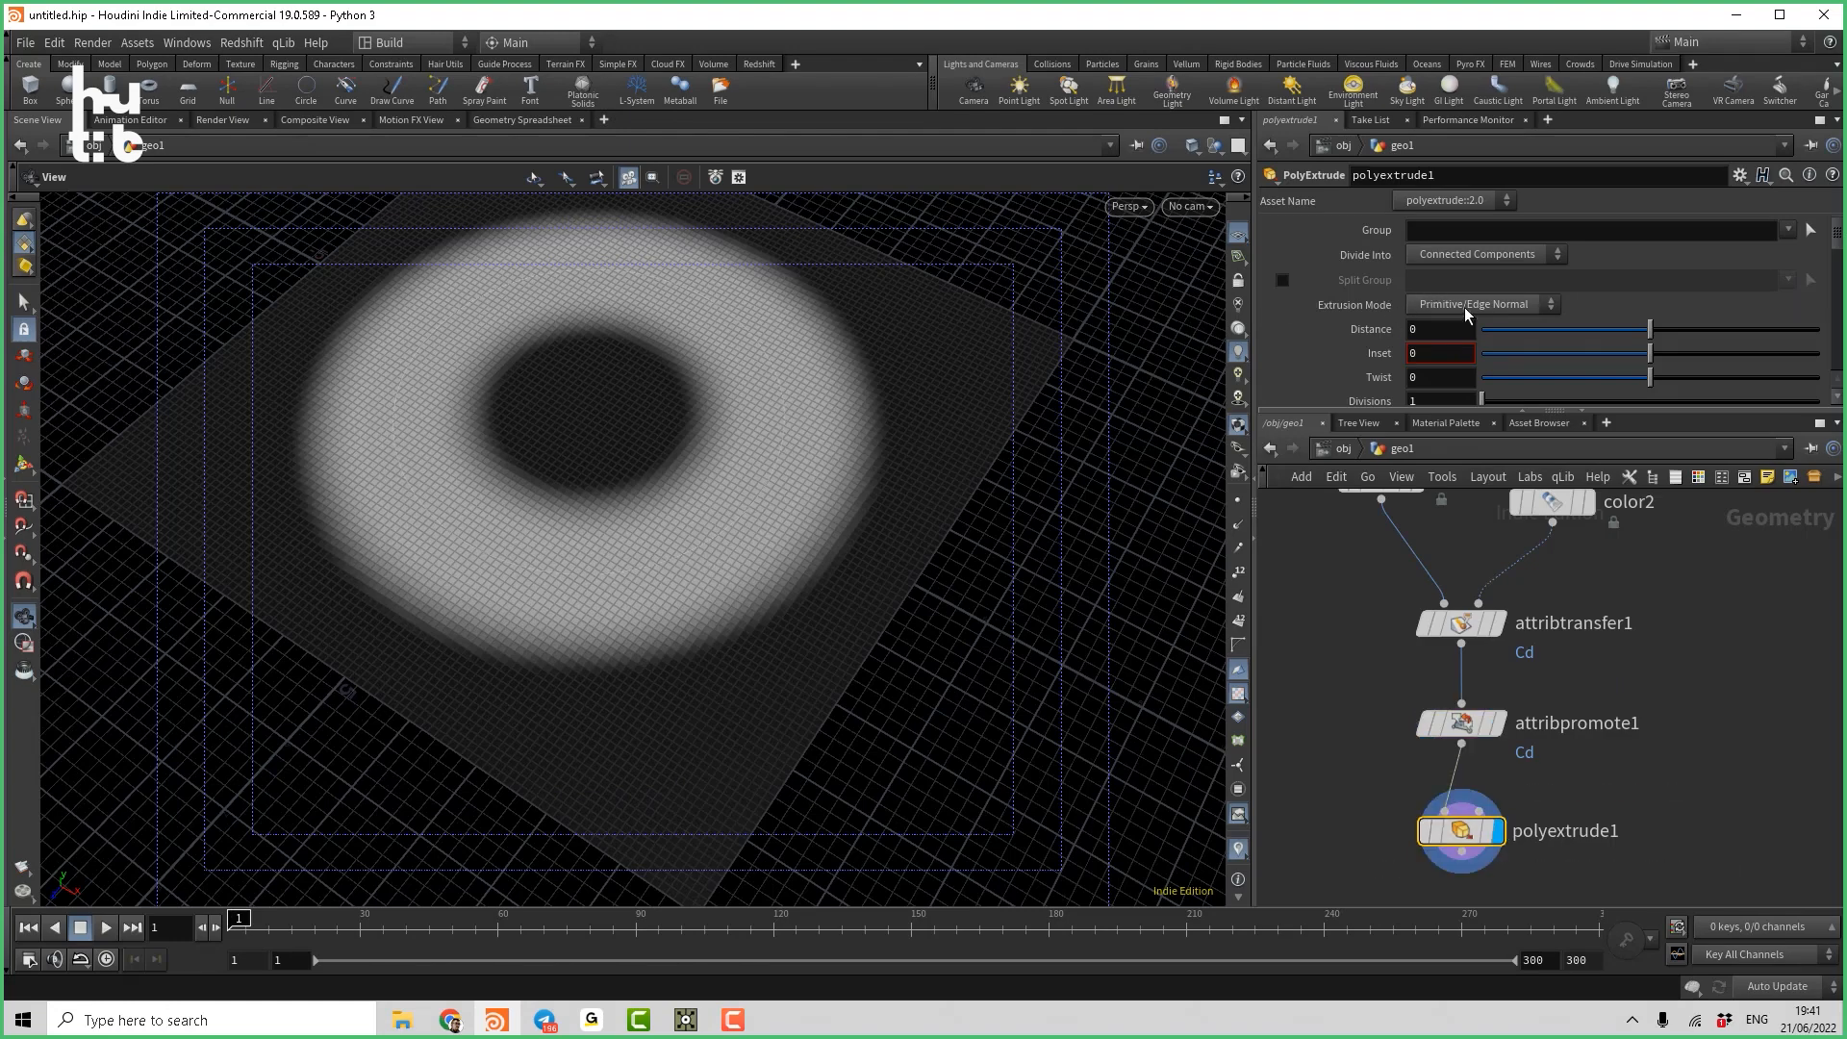
Set the PolyExtrude to divide into Individual Elements, with distance 0.509 and inset 0.017.
{"action": "left_click_drag", "start_coordinate": [1649, 329], "coordinate": [1736, 329]}
{"action": "left_click_drag", "start_coordinate": [787, 594], "coordinate": [837, 481]}
{"action": "left_click", "coordinate": [1457, 252]}
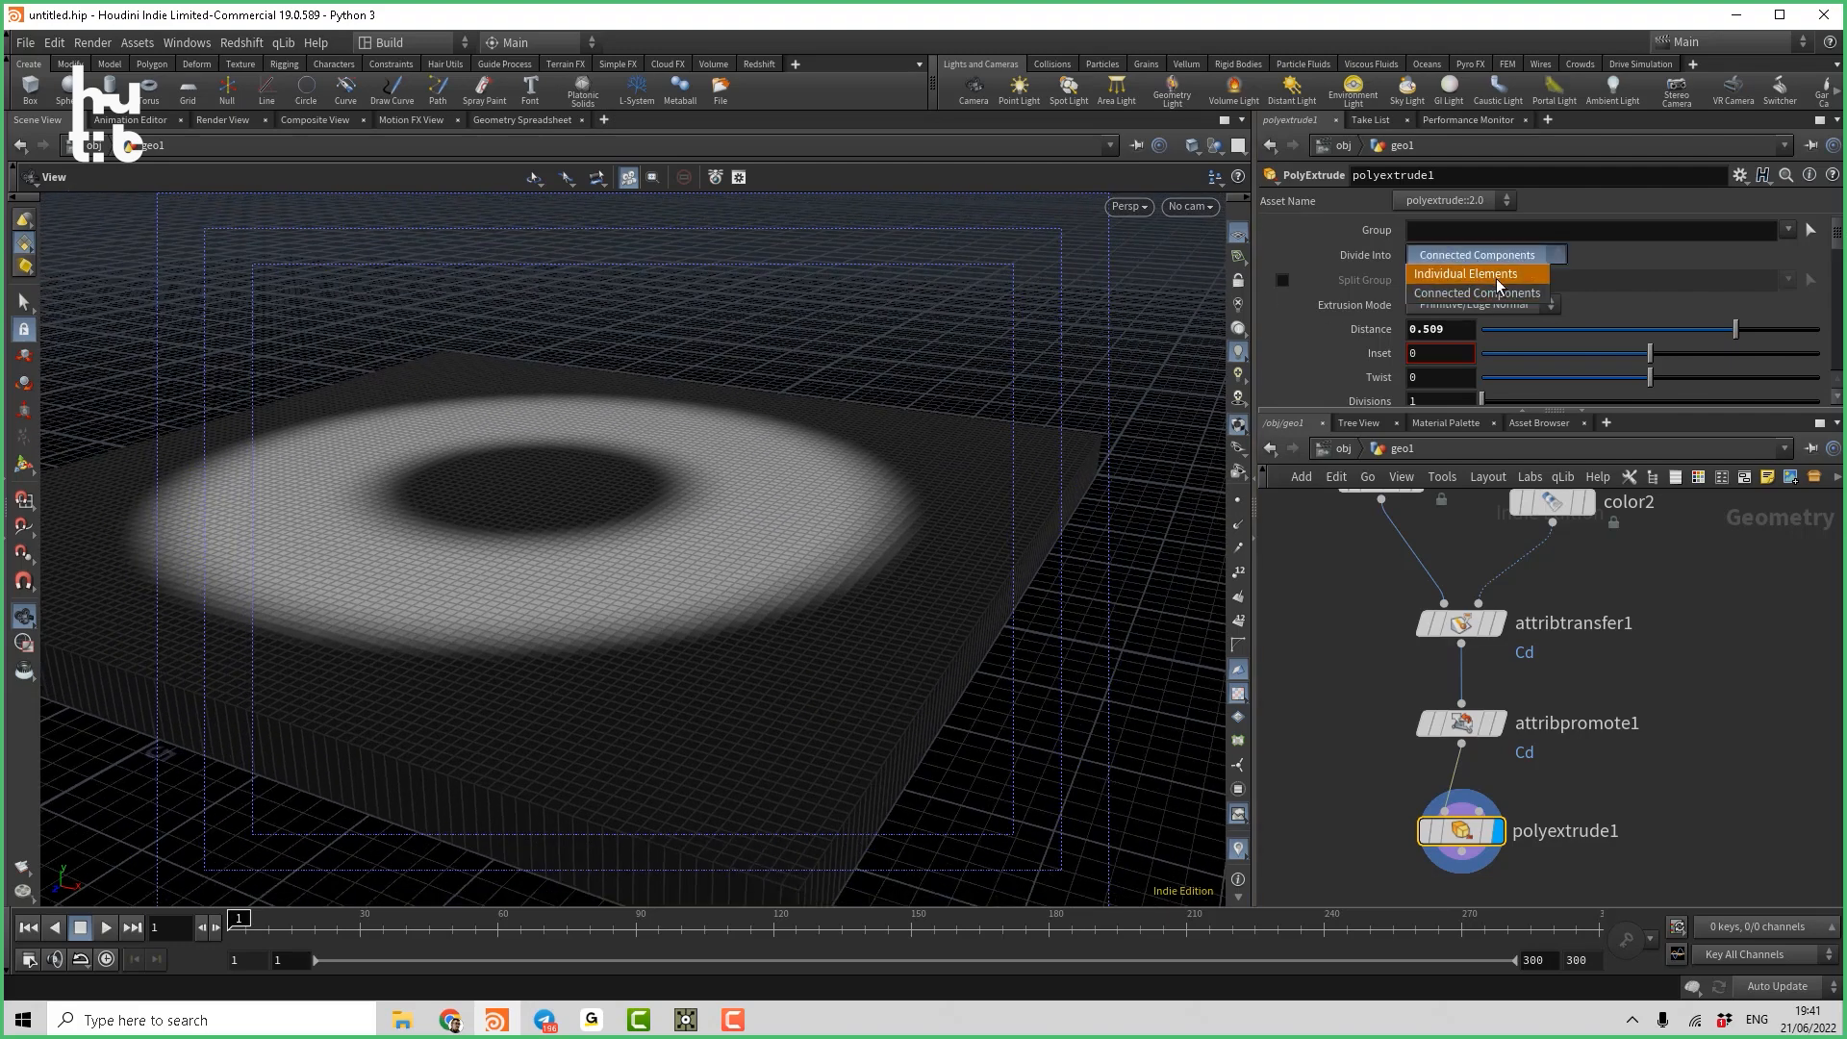
{"action": "left_click", "coordinate": [1497, 279]}
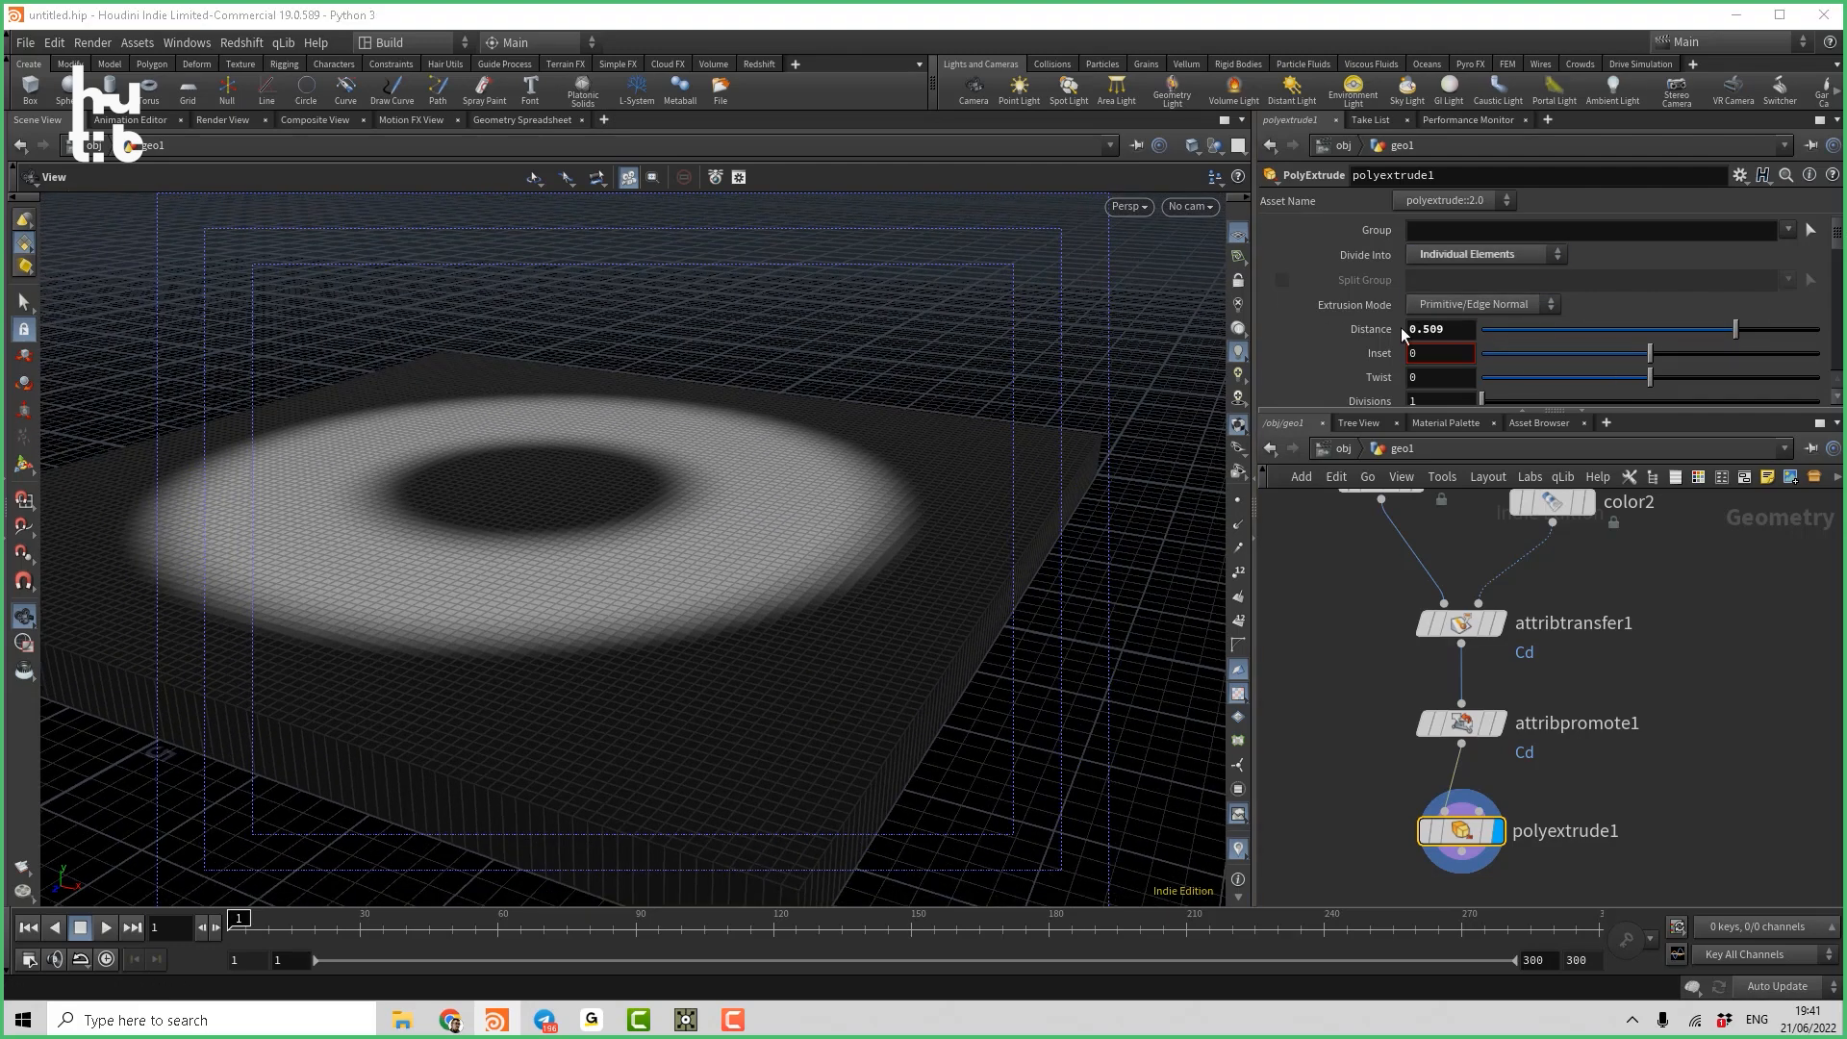
{"action": "left_click_drag", "start_coordinate": [1660, 350], "coordinate": [1652, 354]}
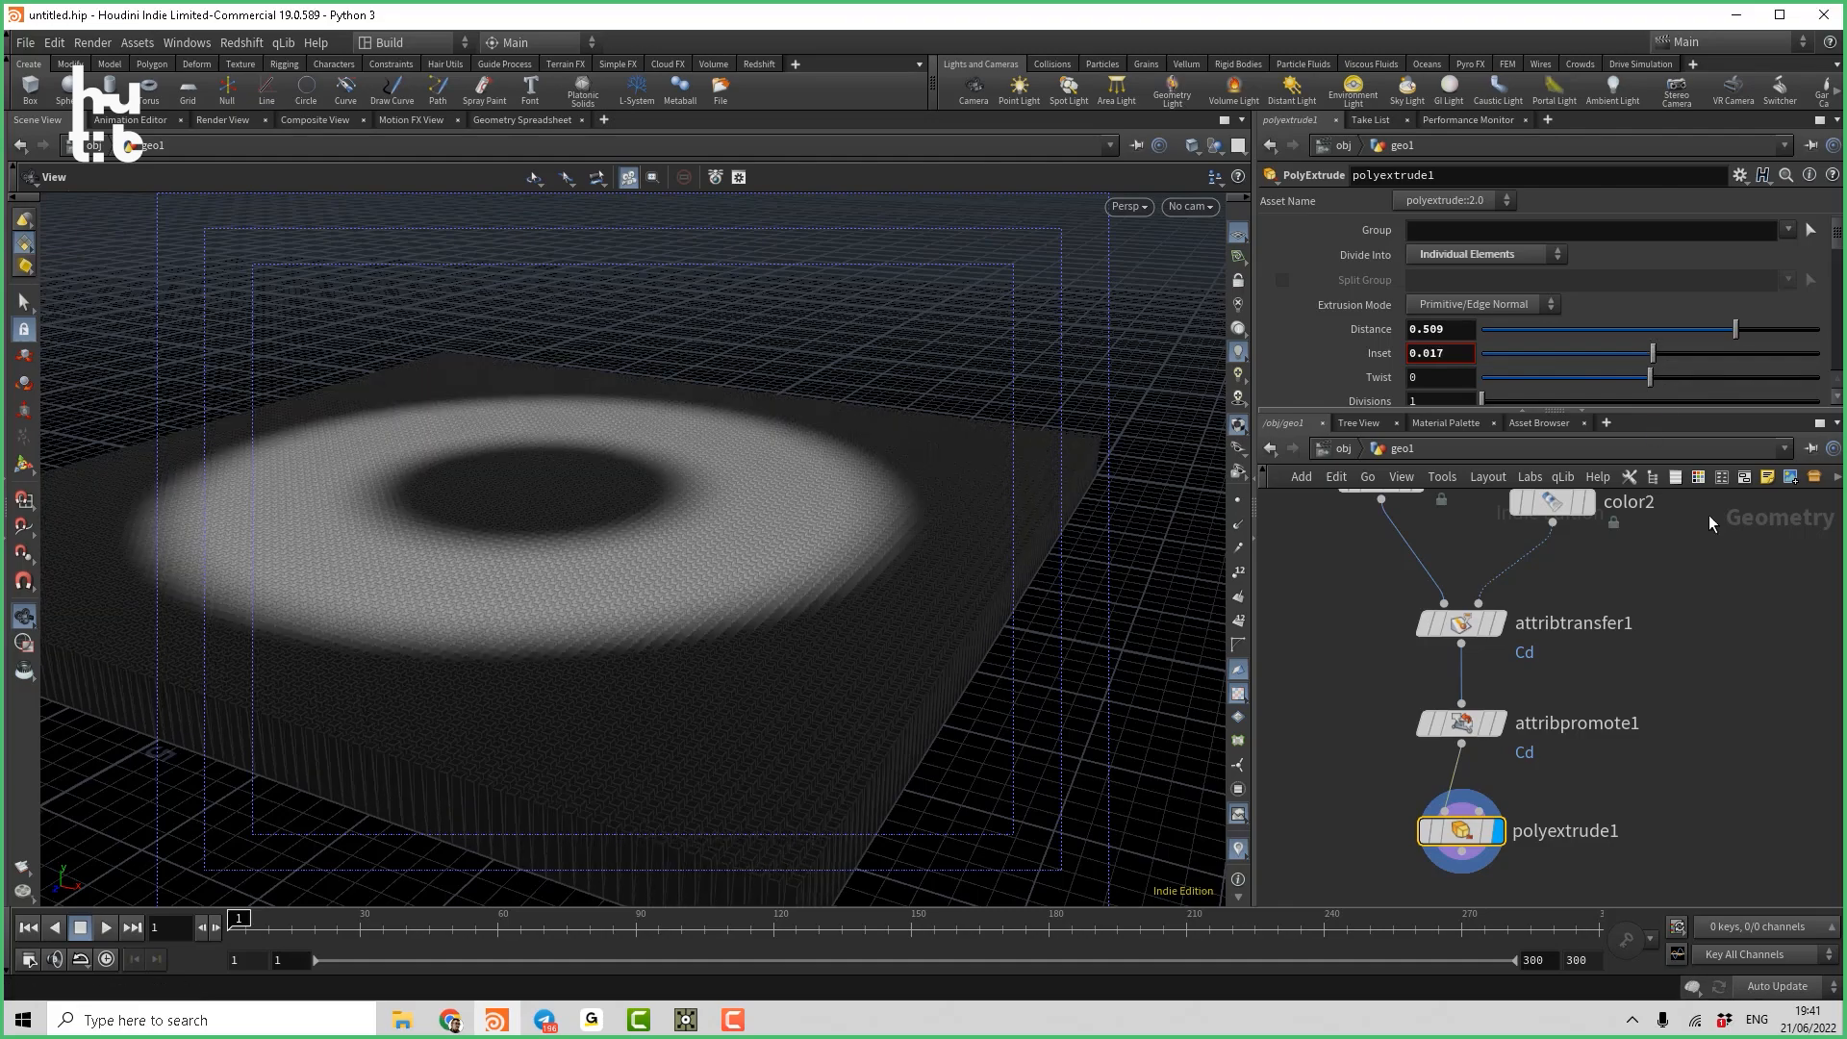
Enable the PolyExtrude's local Distance Scale attribute and set it to Cd.
{"action": "left_click_drag", "start_coordinate": [770, 568], "coordinate": [766, 623]}
{"action": "right_click_drag", "start_coordinate": [767, 623], "coordinate": [1126, 654]}
{"action": "left_click_drag", "start_coordinate": [760, 674], "coordinate": [710, 709]}
{"action": "right_click_drag", "start_coordinate": [710, 709], "coordinate": [616, 692]}
{"action": "left_click_drag", "start_coordinate": [616, 692], "coordinate": [673, 673]}
{"action": "middle_click_drag", "start_coordinate": [1716, 731], "coordinate": [1650, 760]}
{"action": "scroll", "coordinate": [1496, 342], "scroll_direction": "down", "scroll_amount": 1}
{"action": "scroll", "coordinate": [1492, 341], "scroll_direction": "down", "scroll_amount": 3}
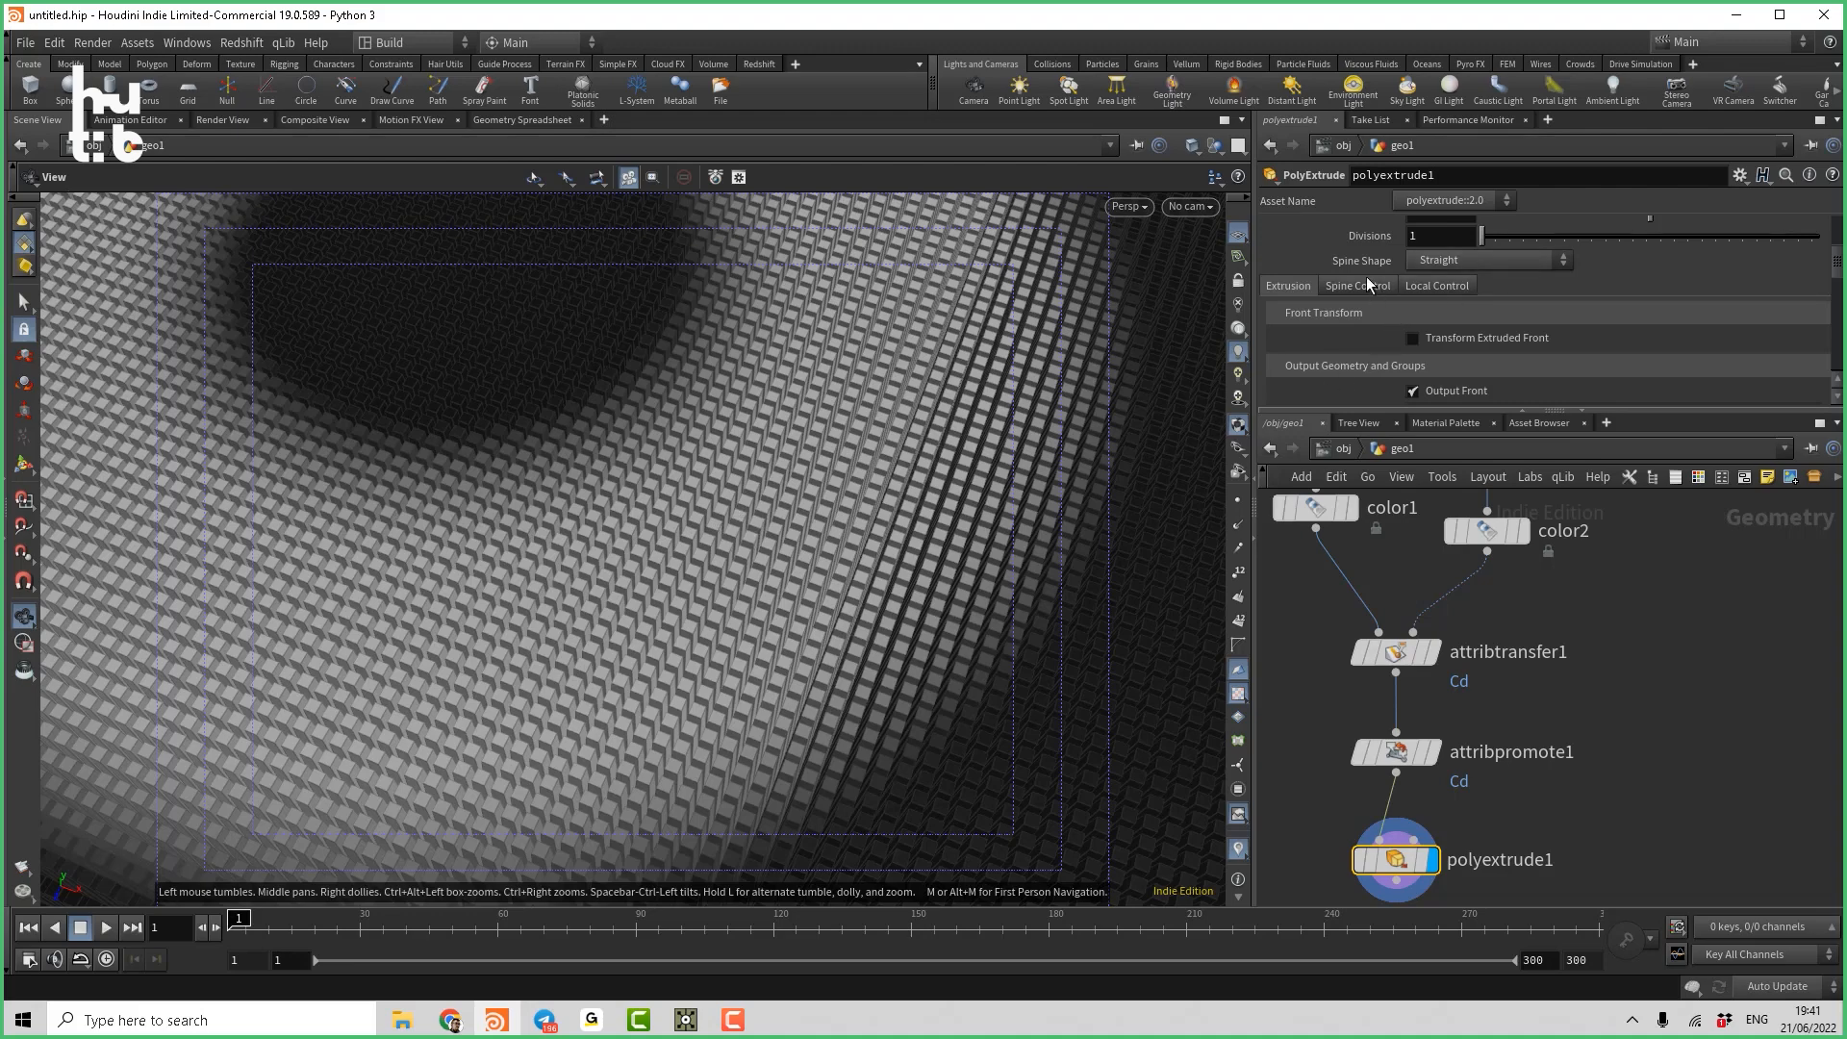
{"action": "scroll", "coordinate": [1508, 314], "scroll_direction": "down", "scroll_amount": 1}
{"action": "left_click", "coordinate": [1443, 265]}
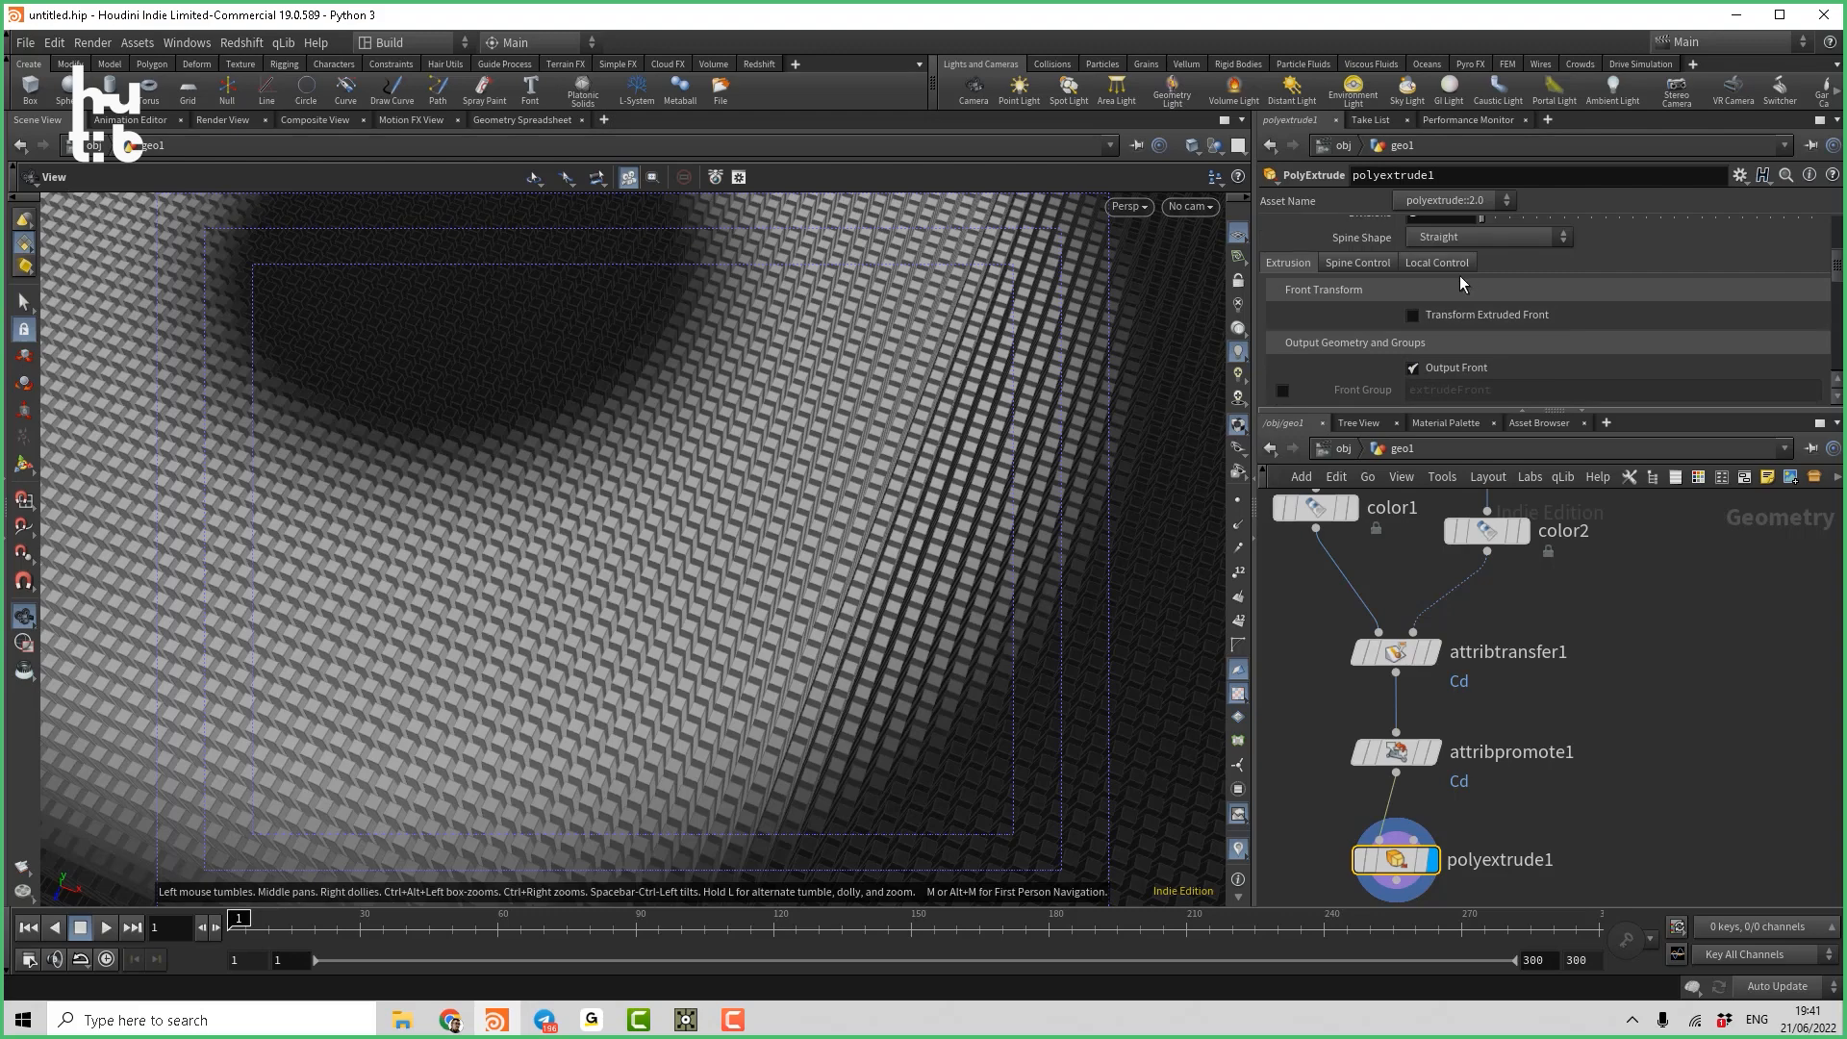
{"action": "scroll", "coordinate": [1468, 308], "scroll_direction": "down", "scroll_amount": 2}
{"action": "left_click", "coordinate": [1284, 270]}
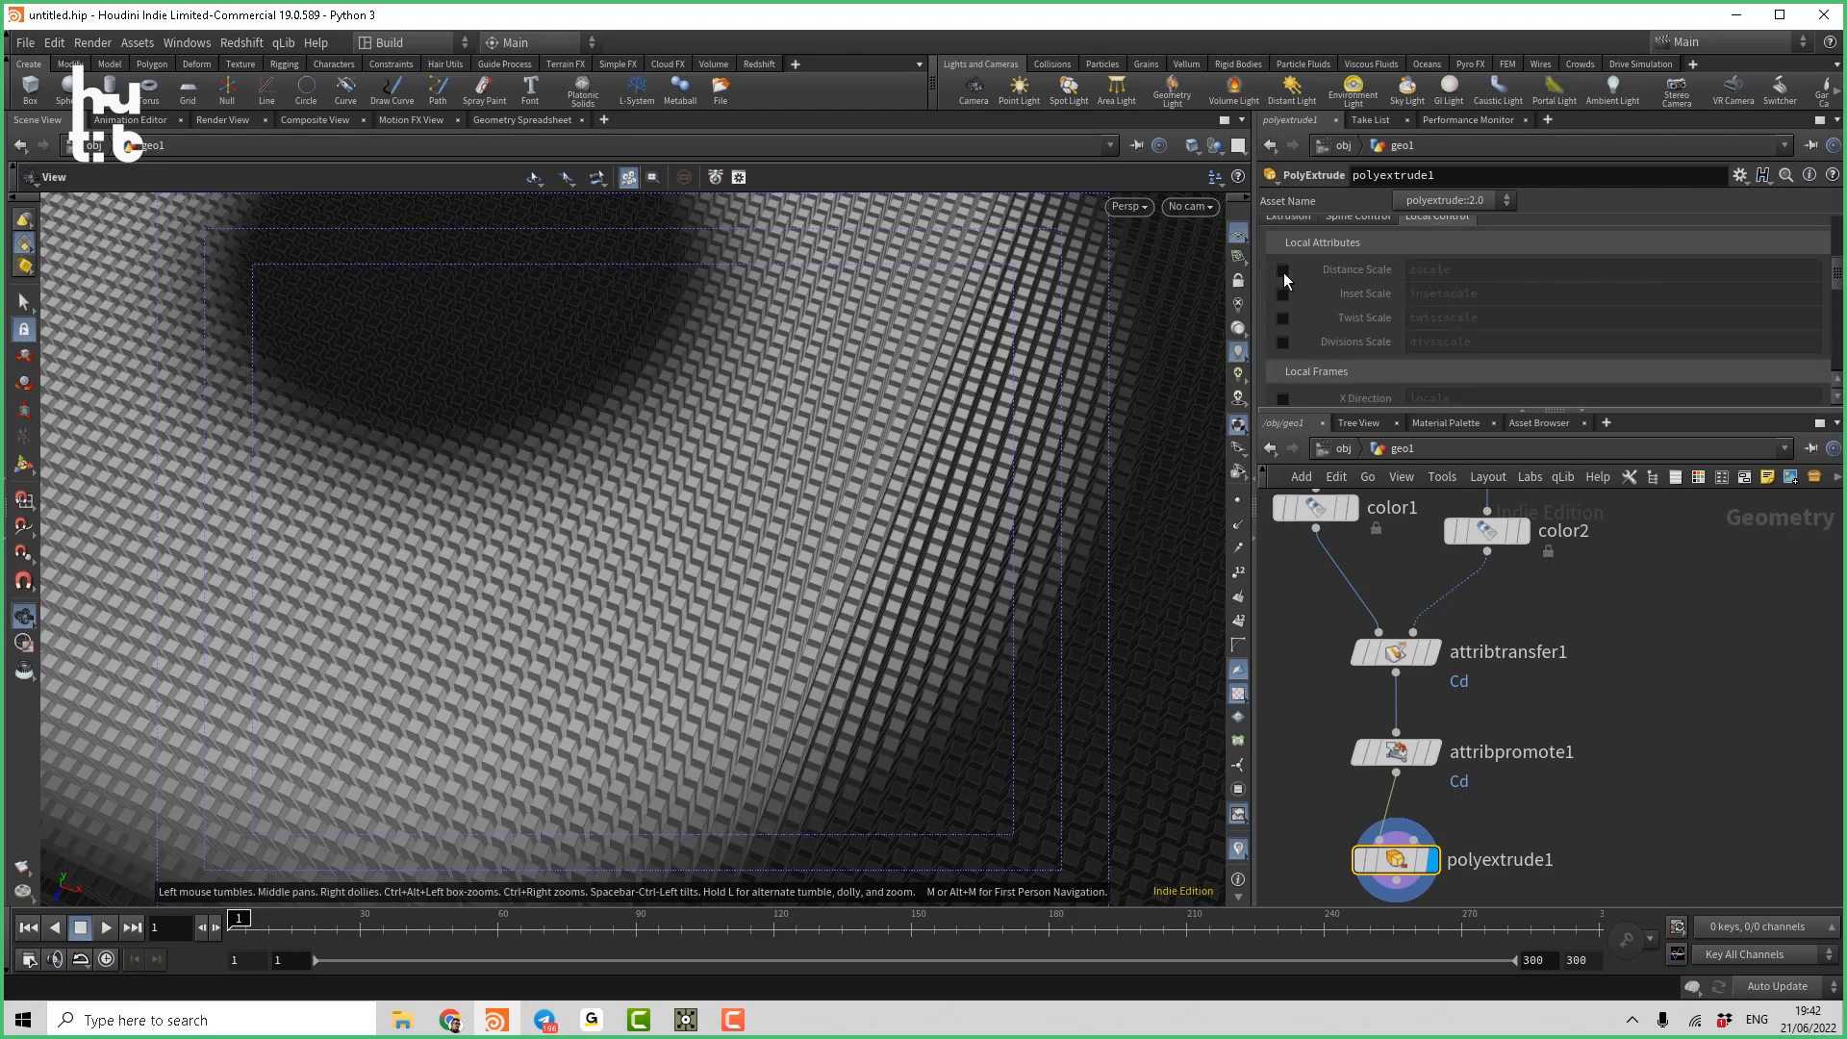
{"action": "double_click", "coordinate": [1471, 268]}
{"action": "type", "text": "Cd"}
{"action": "key", "text": "Return"}
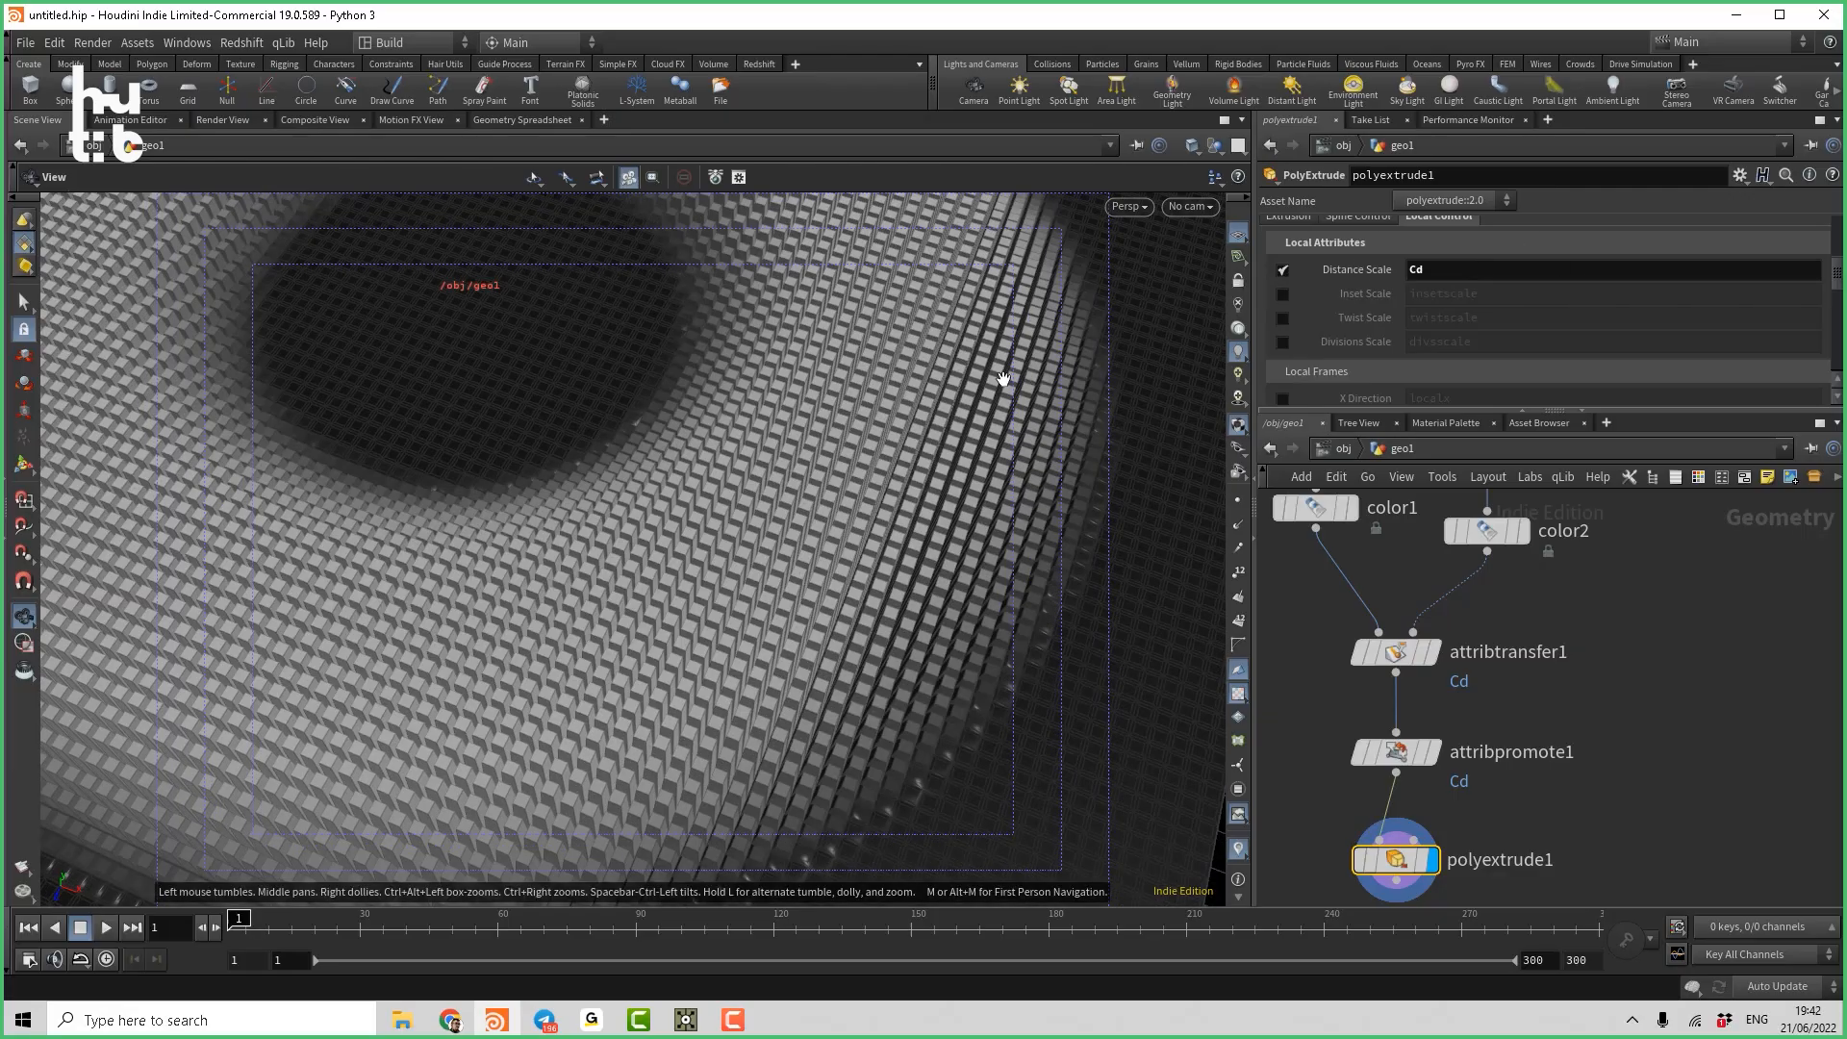
Examine the extruded ring and its node chain from attribtransfer1 up to the parameters of circle1.
{"action": "right_click_drag", "start_coordinate": [966, 386], "coordinate": [804, 437]}
{"action": "left_click_drag", "start_coordinate": [804, 437], "coordinate": [819, 612]}
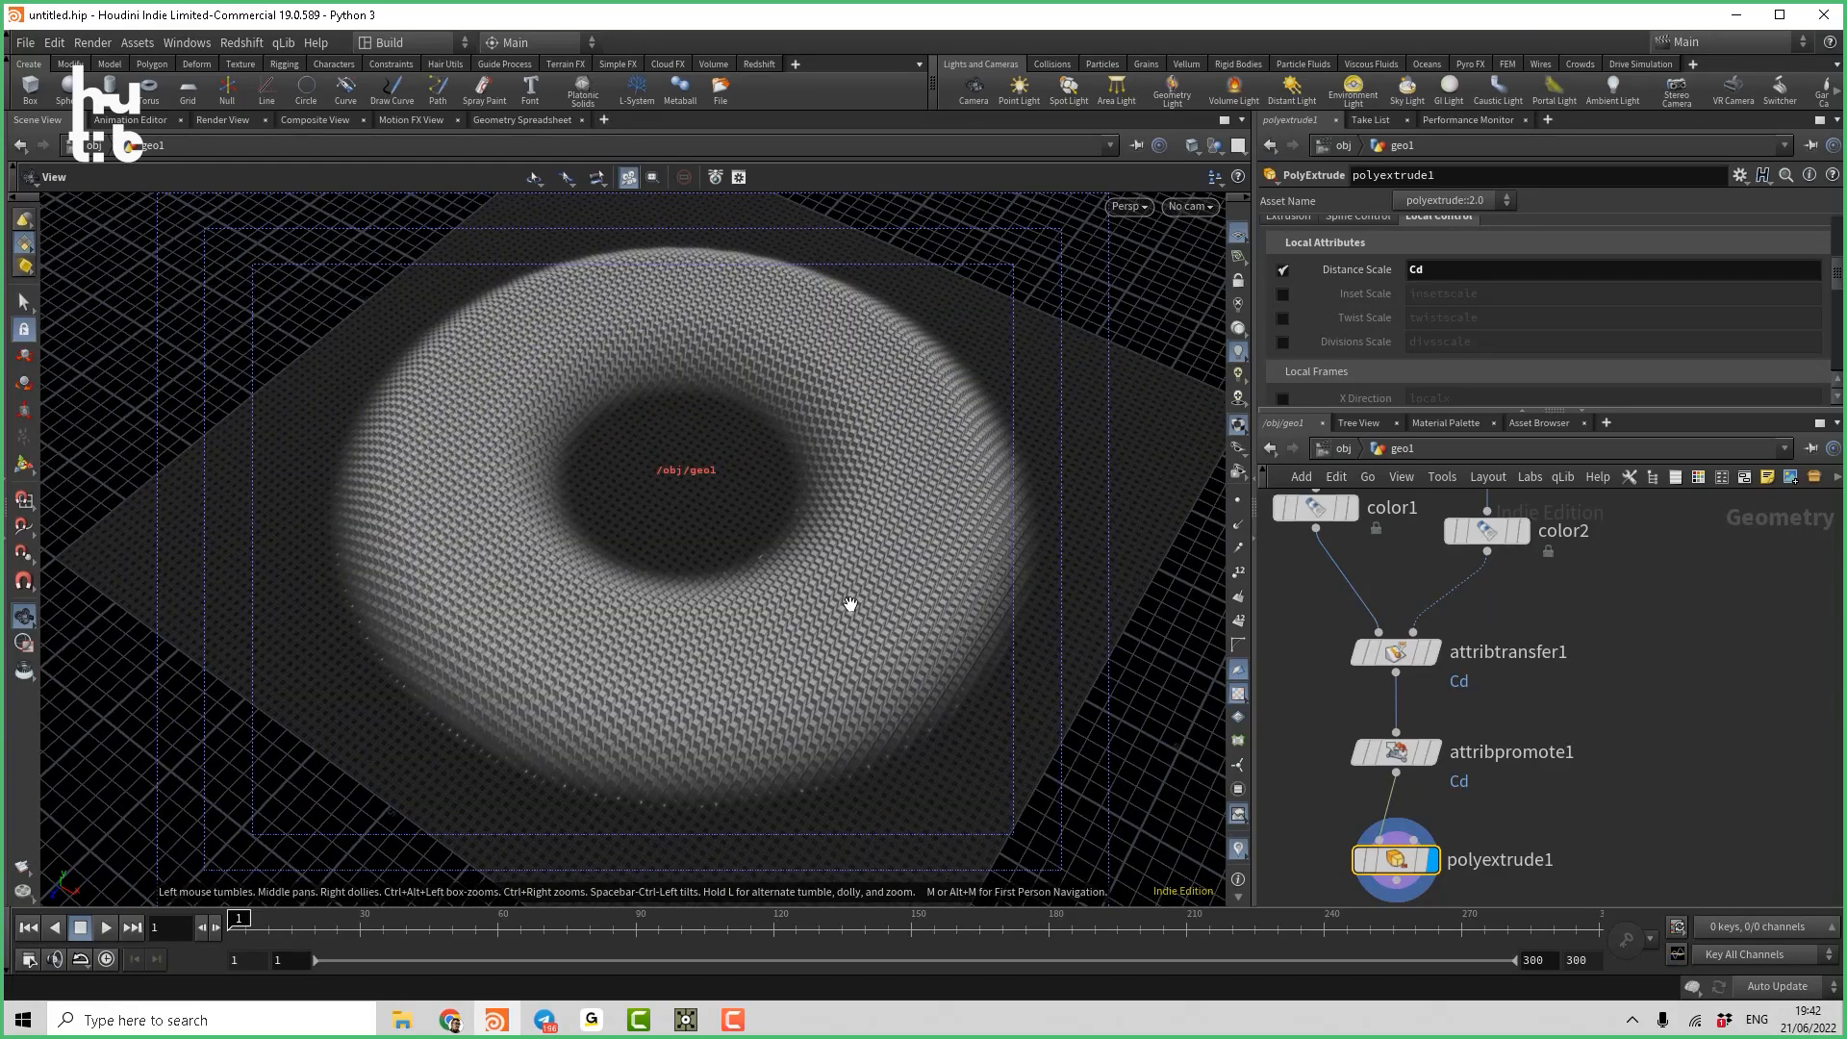
{"action": "scroll", "coordinate": [1582, 666], "scroll_direction": "up", "scroll_amount": 2}
{"action": "middle_click_drag", "start_coordinate": [1595, 638], "coordinate": [1636, 897]}
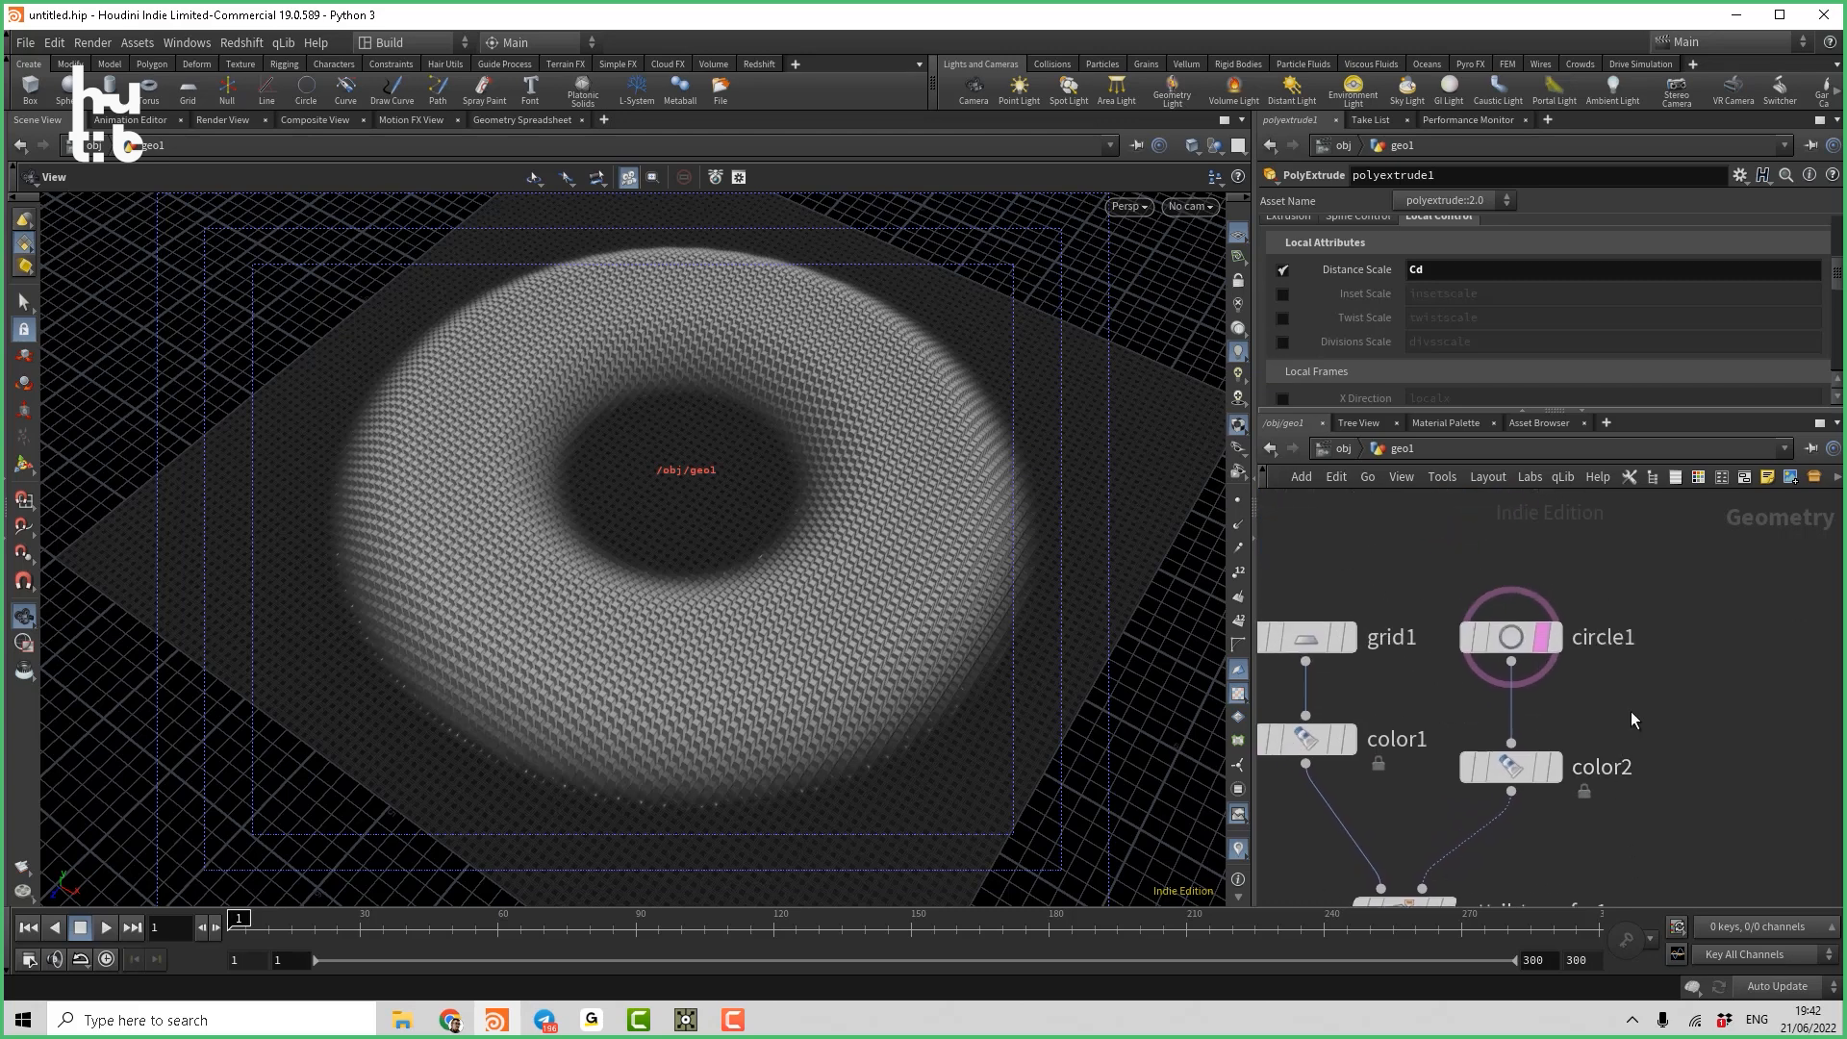
{"action": "middle_click_drag", "start_coordinate": [1631, 713], "coordinate": [1678, 654]}
{"action": "left_click_drag", "start_coordinate": [1508, 830], "coordinate": [1480, 740]}
{"action": "middle_click_drag", "start_coordinate": [1633, 677], "coordinate": [1576, 840]}
{"action": "middle_click_drag", "start_coordinate": [1572, 776], "coordinate": [1579, 842]}
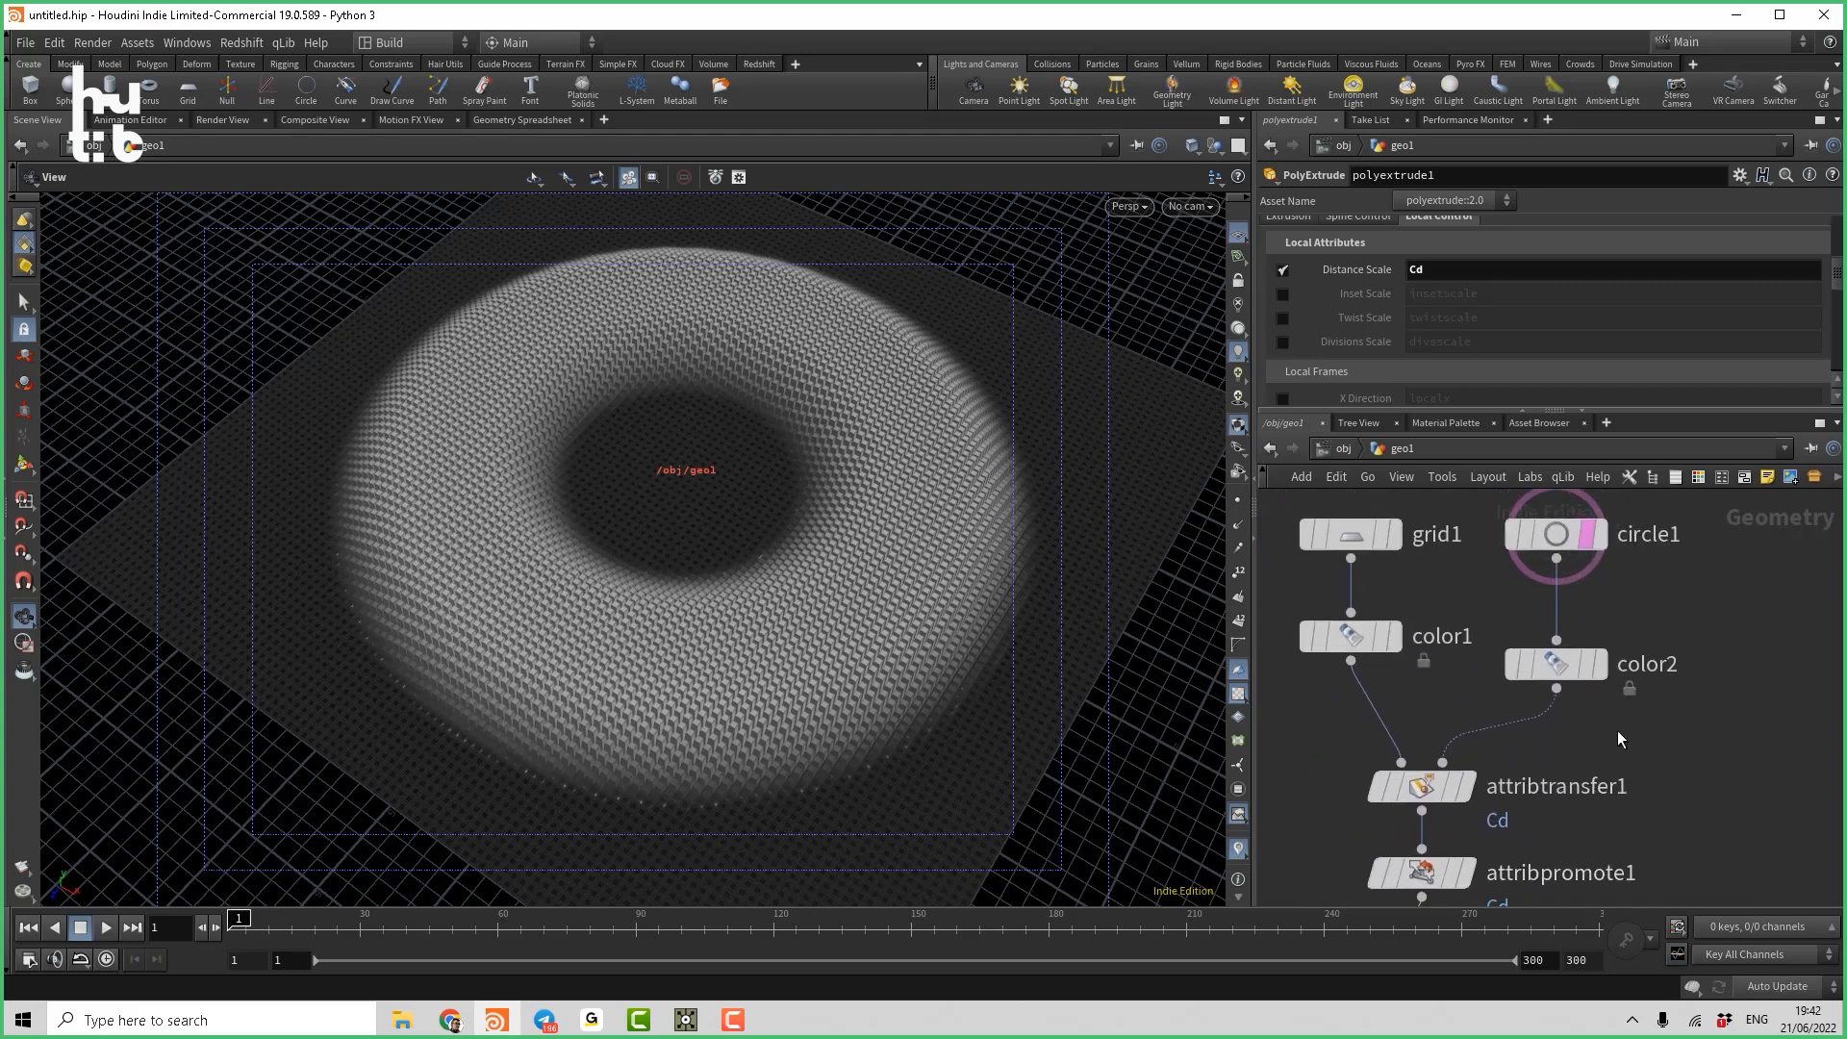
{"action": "middle_click_drag", "start_coordinate": [1683, 758], "coordinate": [1673, 825]}
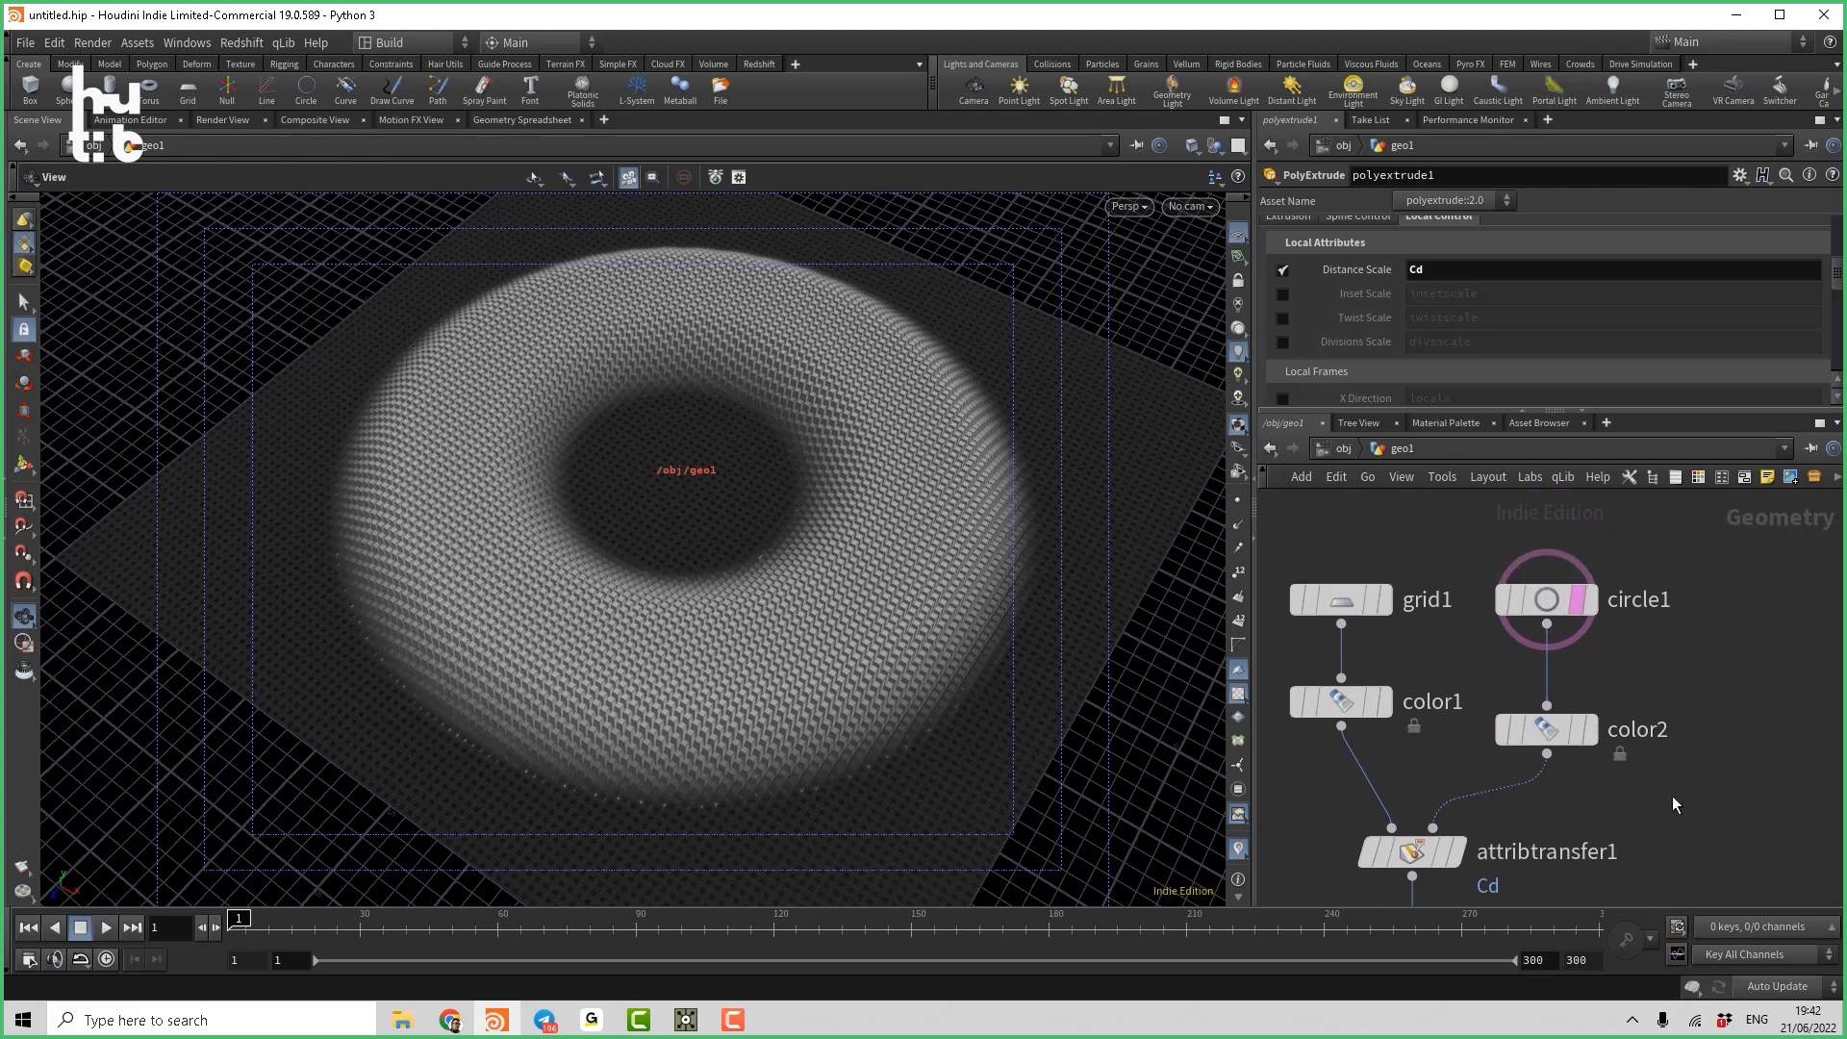
{"action": "left_click", "coordinate": [1592, 601]}
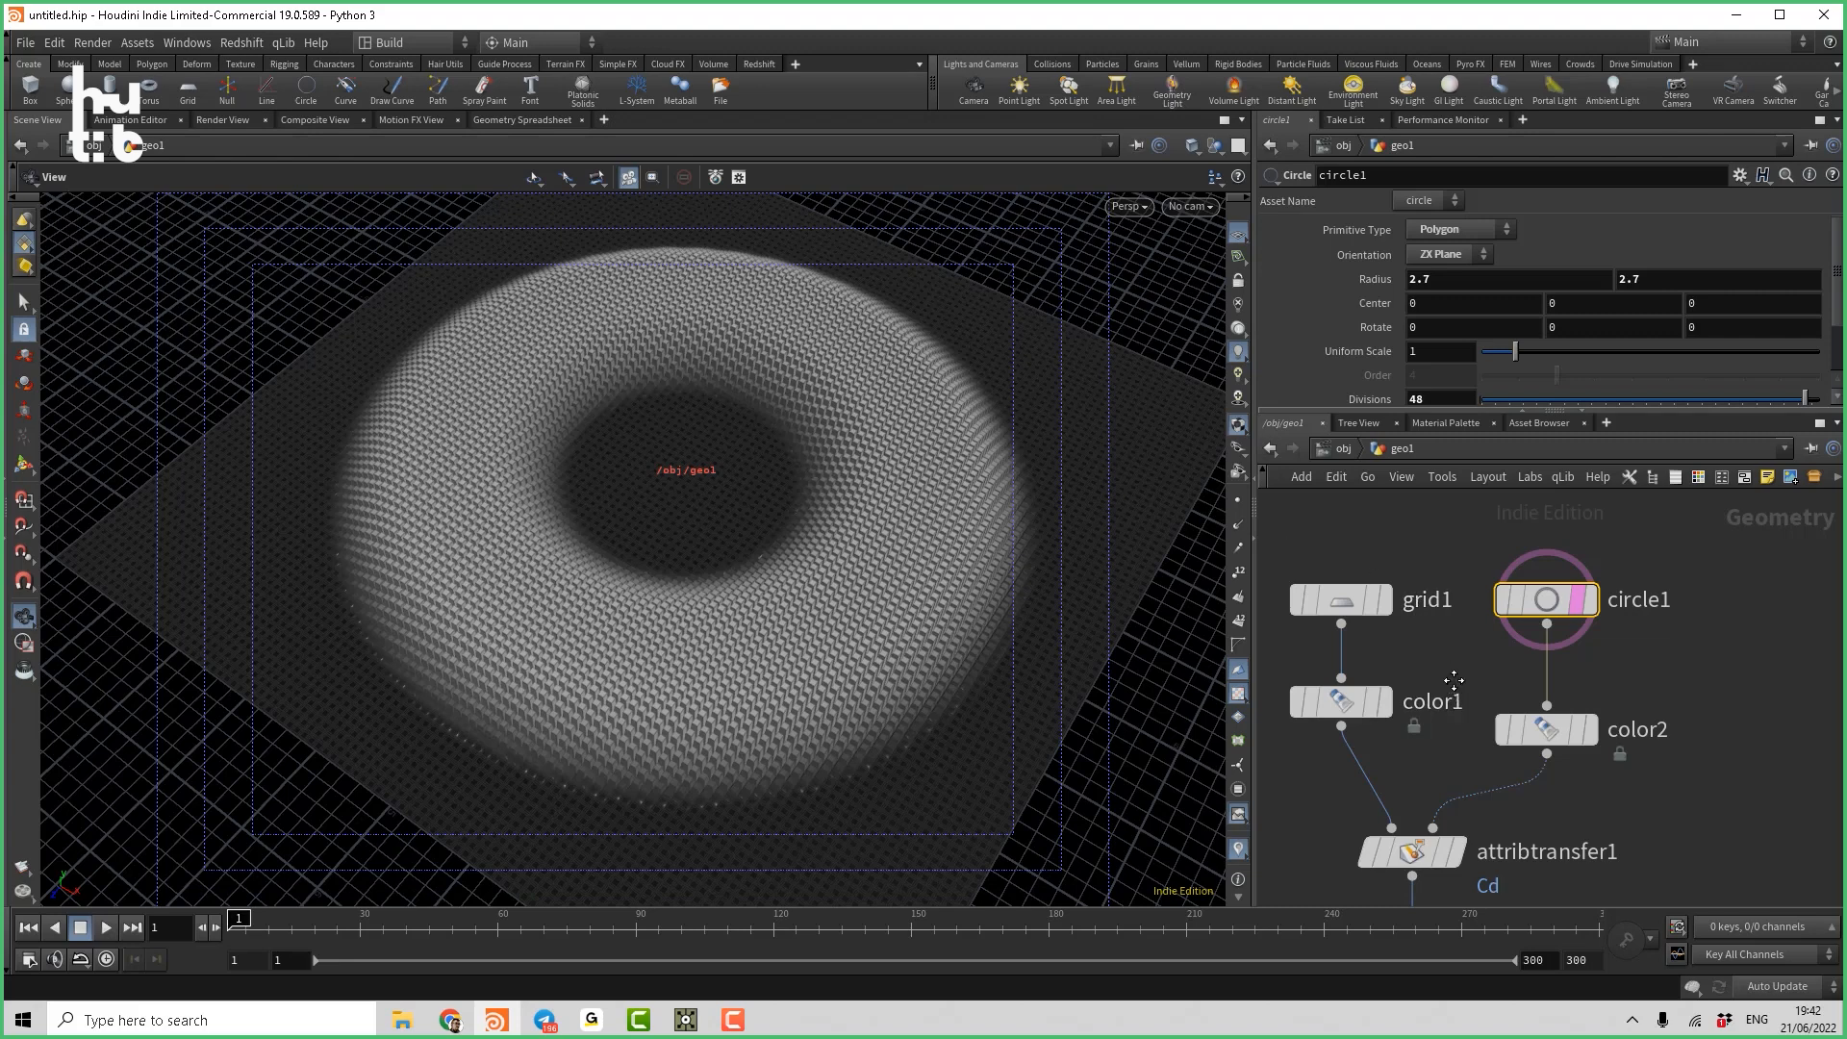
Move grid1 farther above color1 to make room in the node network.
{"action": "middle_click_drag", "start_coordinate": [1447, 681], "coordinate": [1511, 775]}
{"action": "left_click_drag", "start_coordinate": [1428, 702], "coordinate": [1411, 539]}
{"action": "scroll", "coordinate": [1418, 583], "scroll_direction": "up", "scroll_amount": 1}
{"action": "left_click", "coordinate": [1419, 589]}
{"action": "middle_click_drag", "start_coordinate": [1473, 625], "coordinate": [1488, 620]}
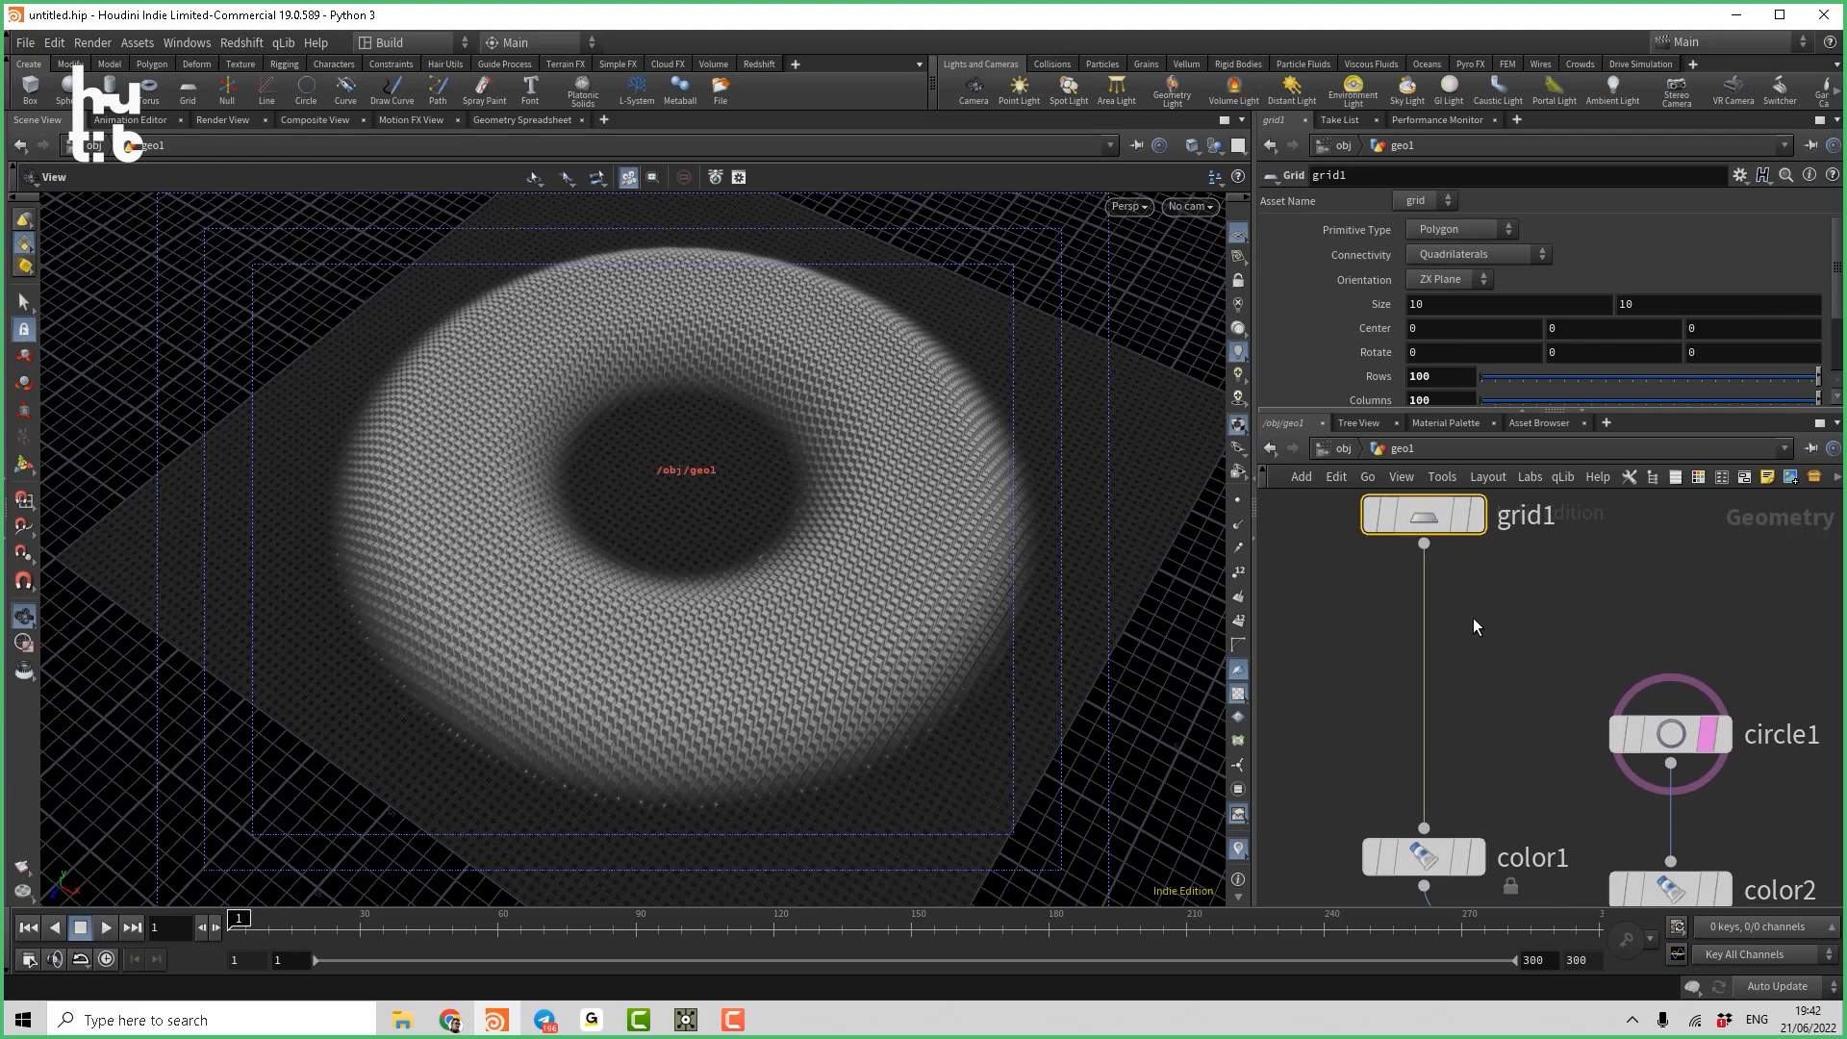
Add a second Circle node next to the grid1 branch and display it.
{"action": "key", "text": "Tab"}
{"action": "type", "text": "ci"}
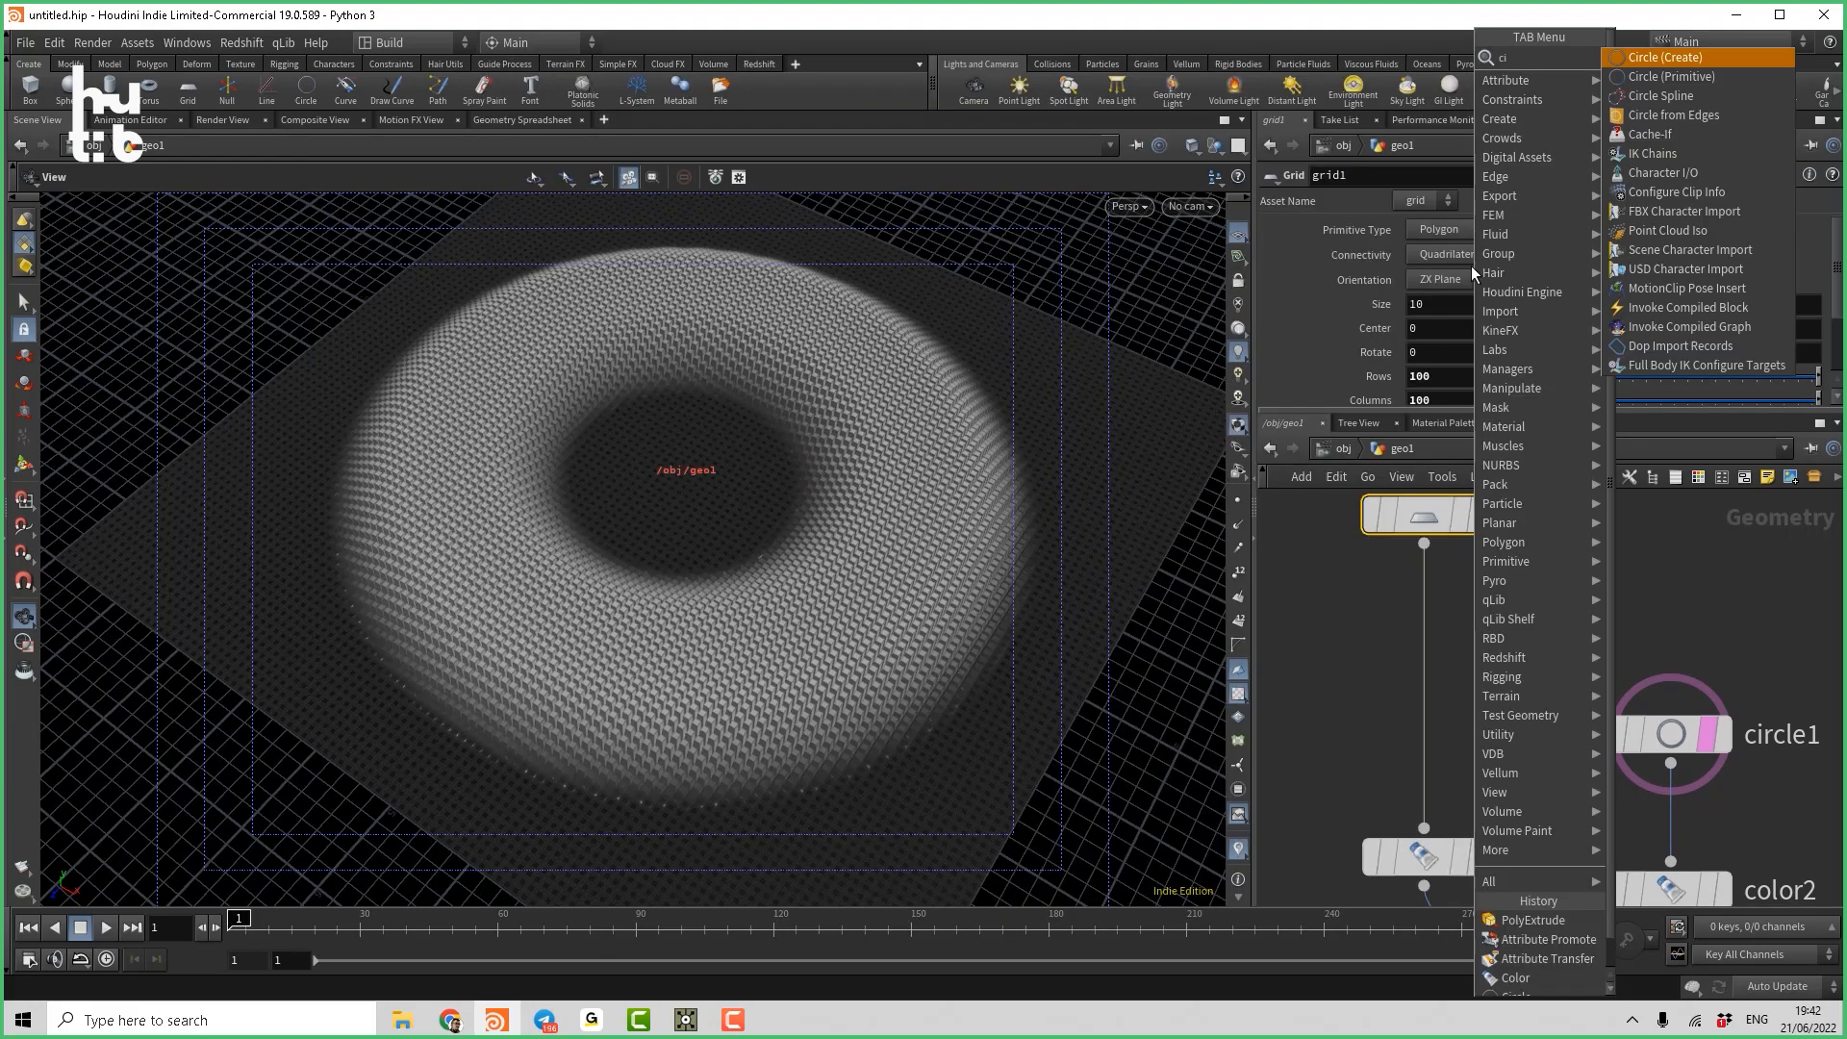
{"action": "left_click", "coordinate": [1699, 63]}
{"action": "left_click", "coordinate": [1332, 606]}
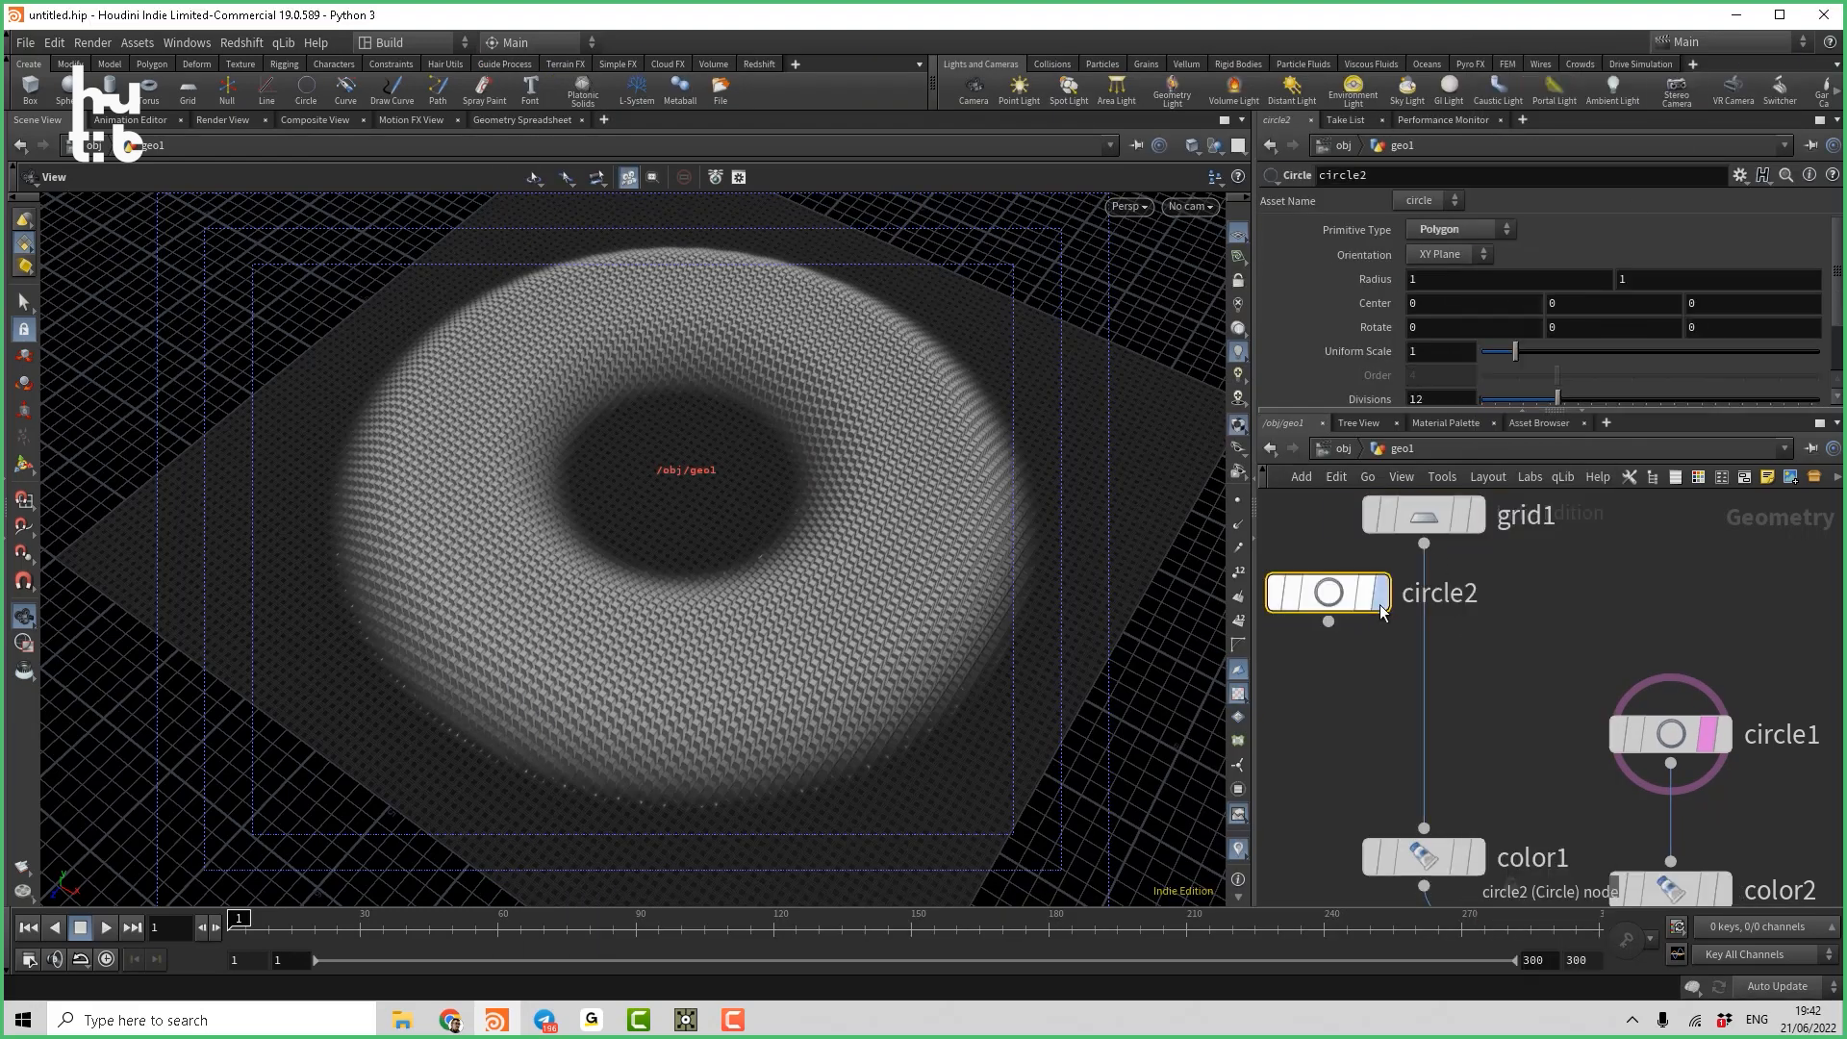
{"action": "left_click", "coordinate": [1381, 601]}
Orient circle2 to the ZX Plane and set both of its radii to 7.
{"action": "left_click", "coordinate": [1450, 254]}
{"action": "left_click", "coordinate": [1433, 301]}
{"action": "middle_click_drag", "start_coordinate": [1410, 279], "coordinate": [1395, 277]}
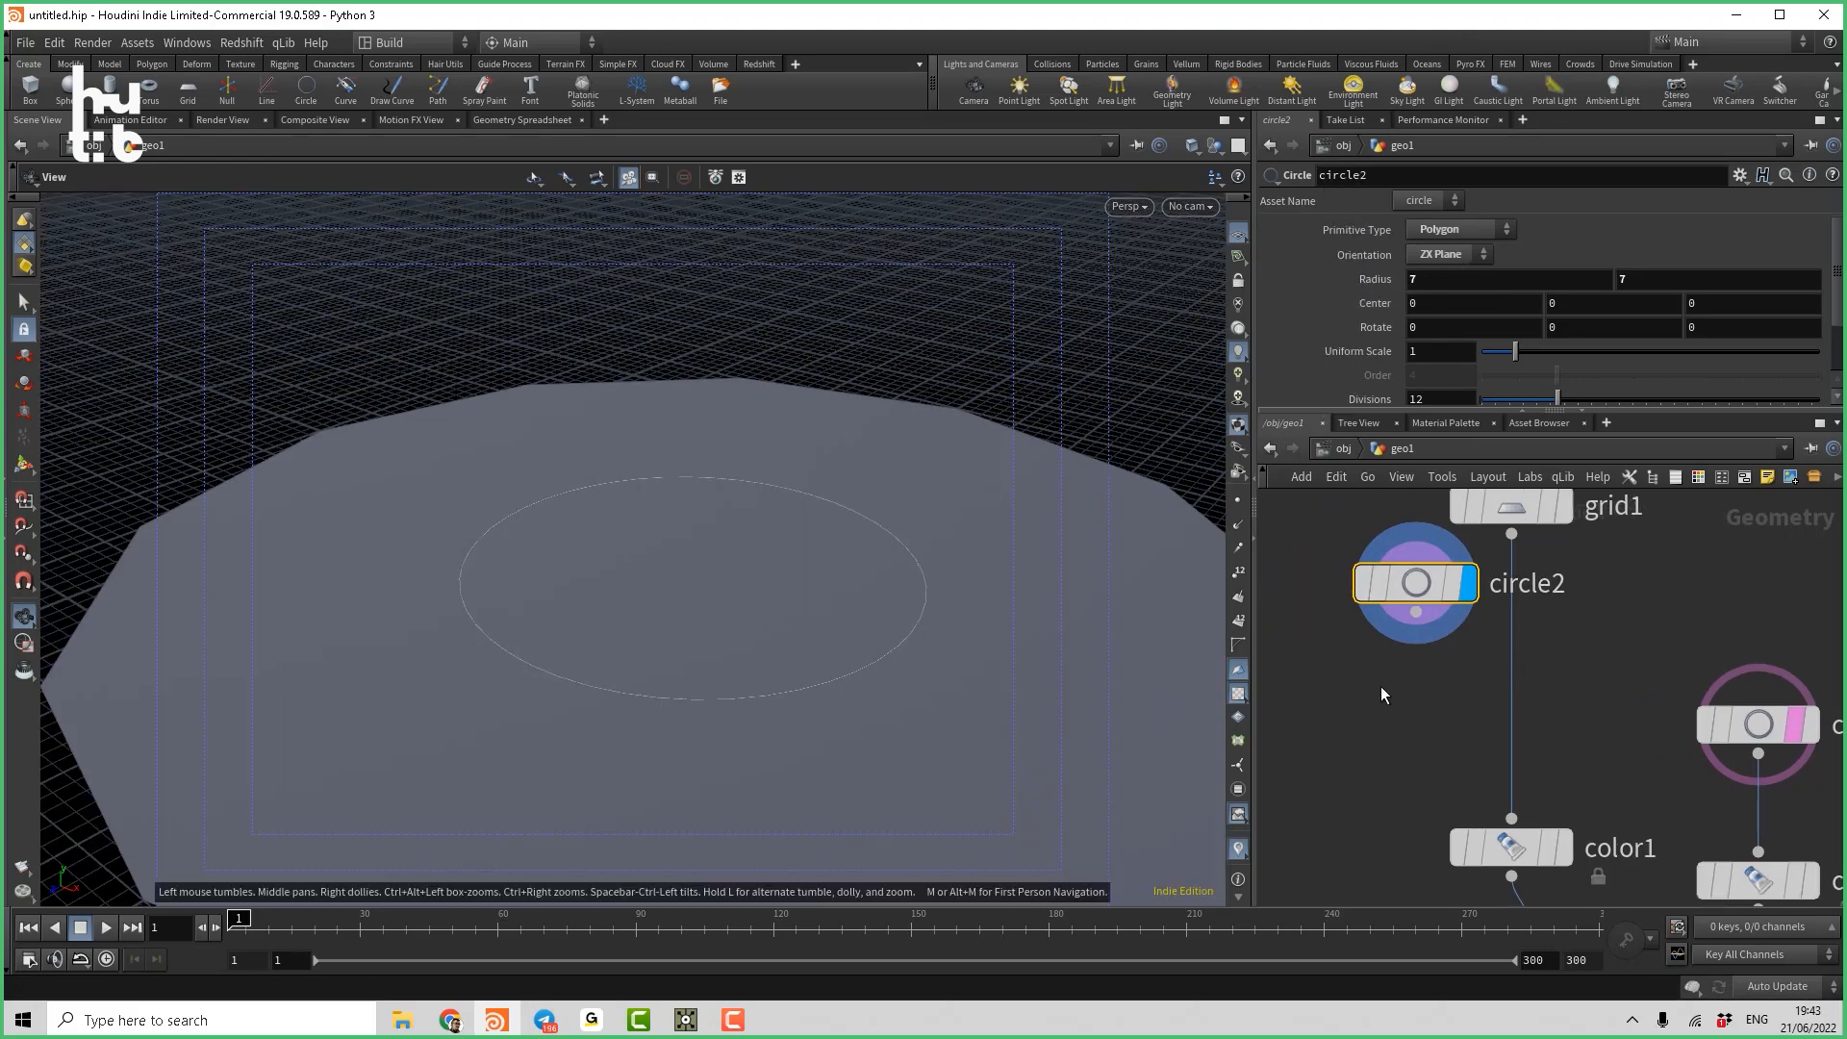
Add a Remesh node below circle2, connect it to the circle and display the remeshed result.
{"action": "key", "text": "Tab"}
{"action": "type", "text": "re"}
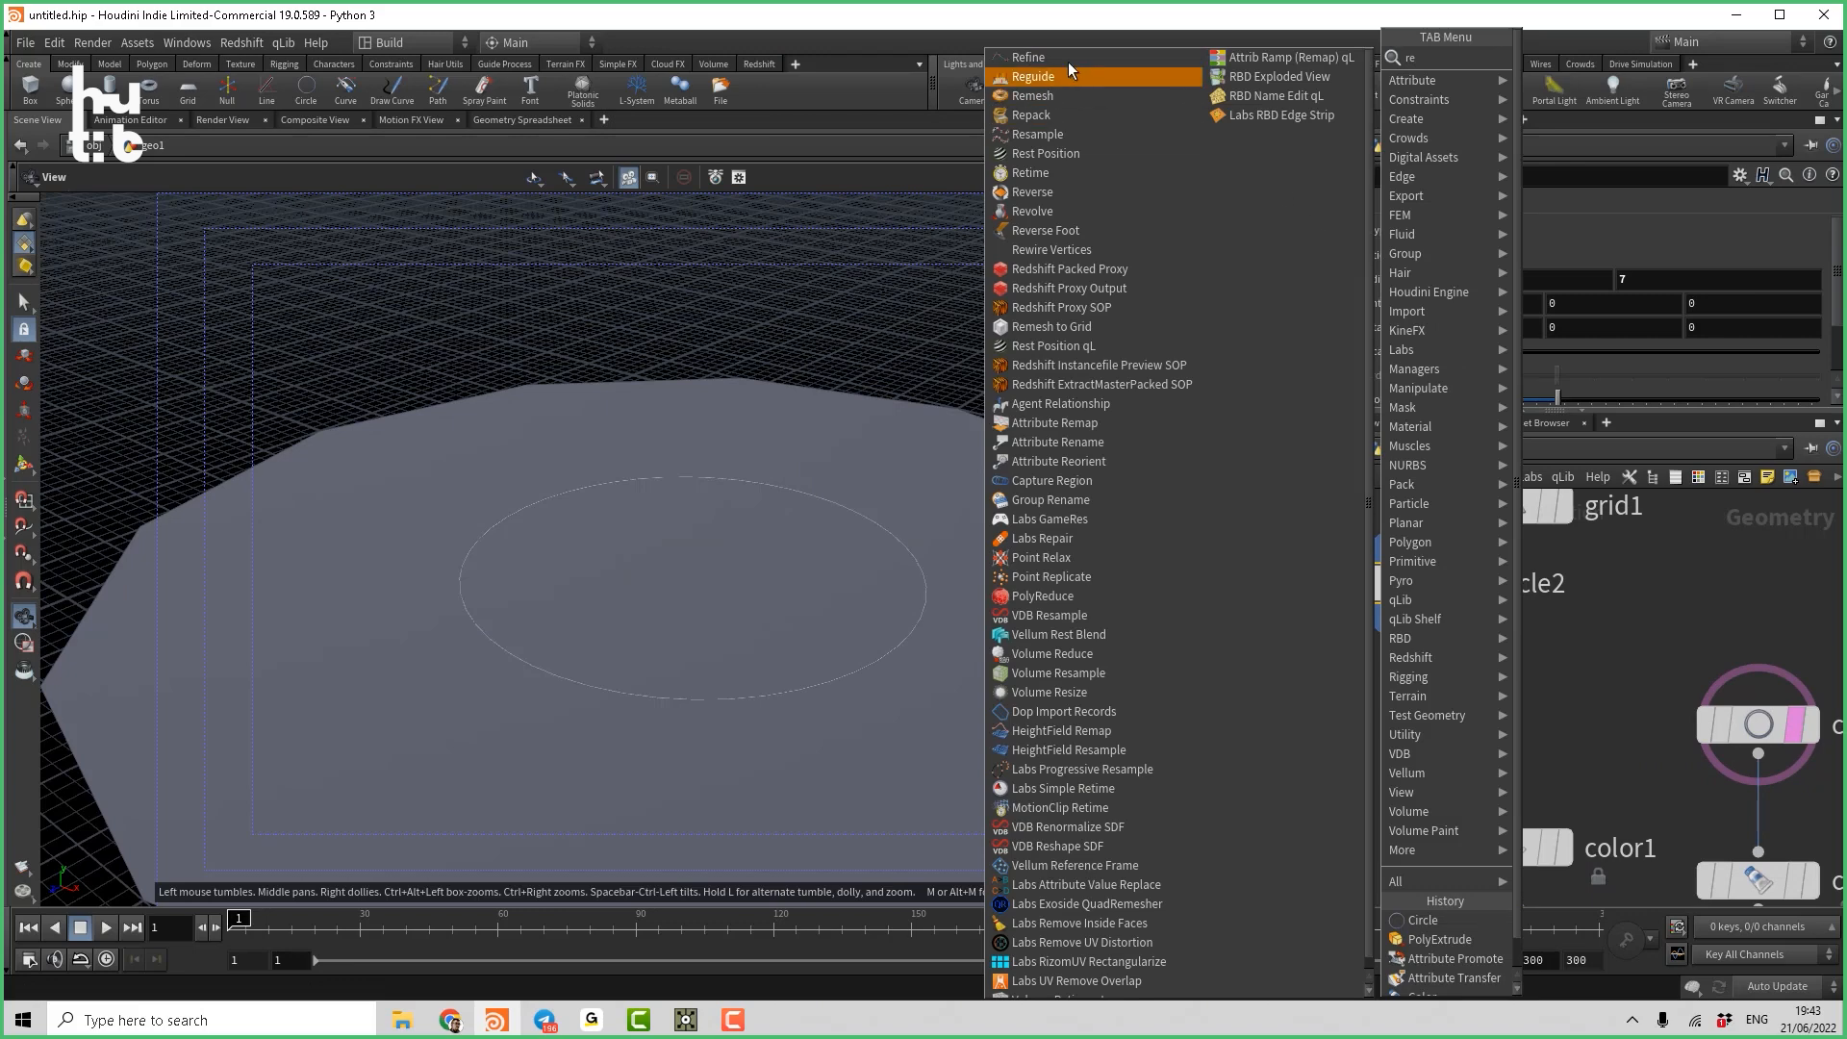
{"action": "left_click", "coordinate": [1062, 94]}
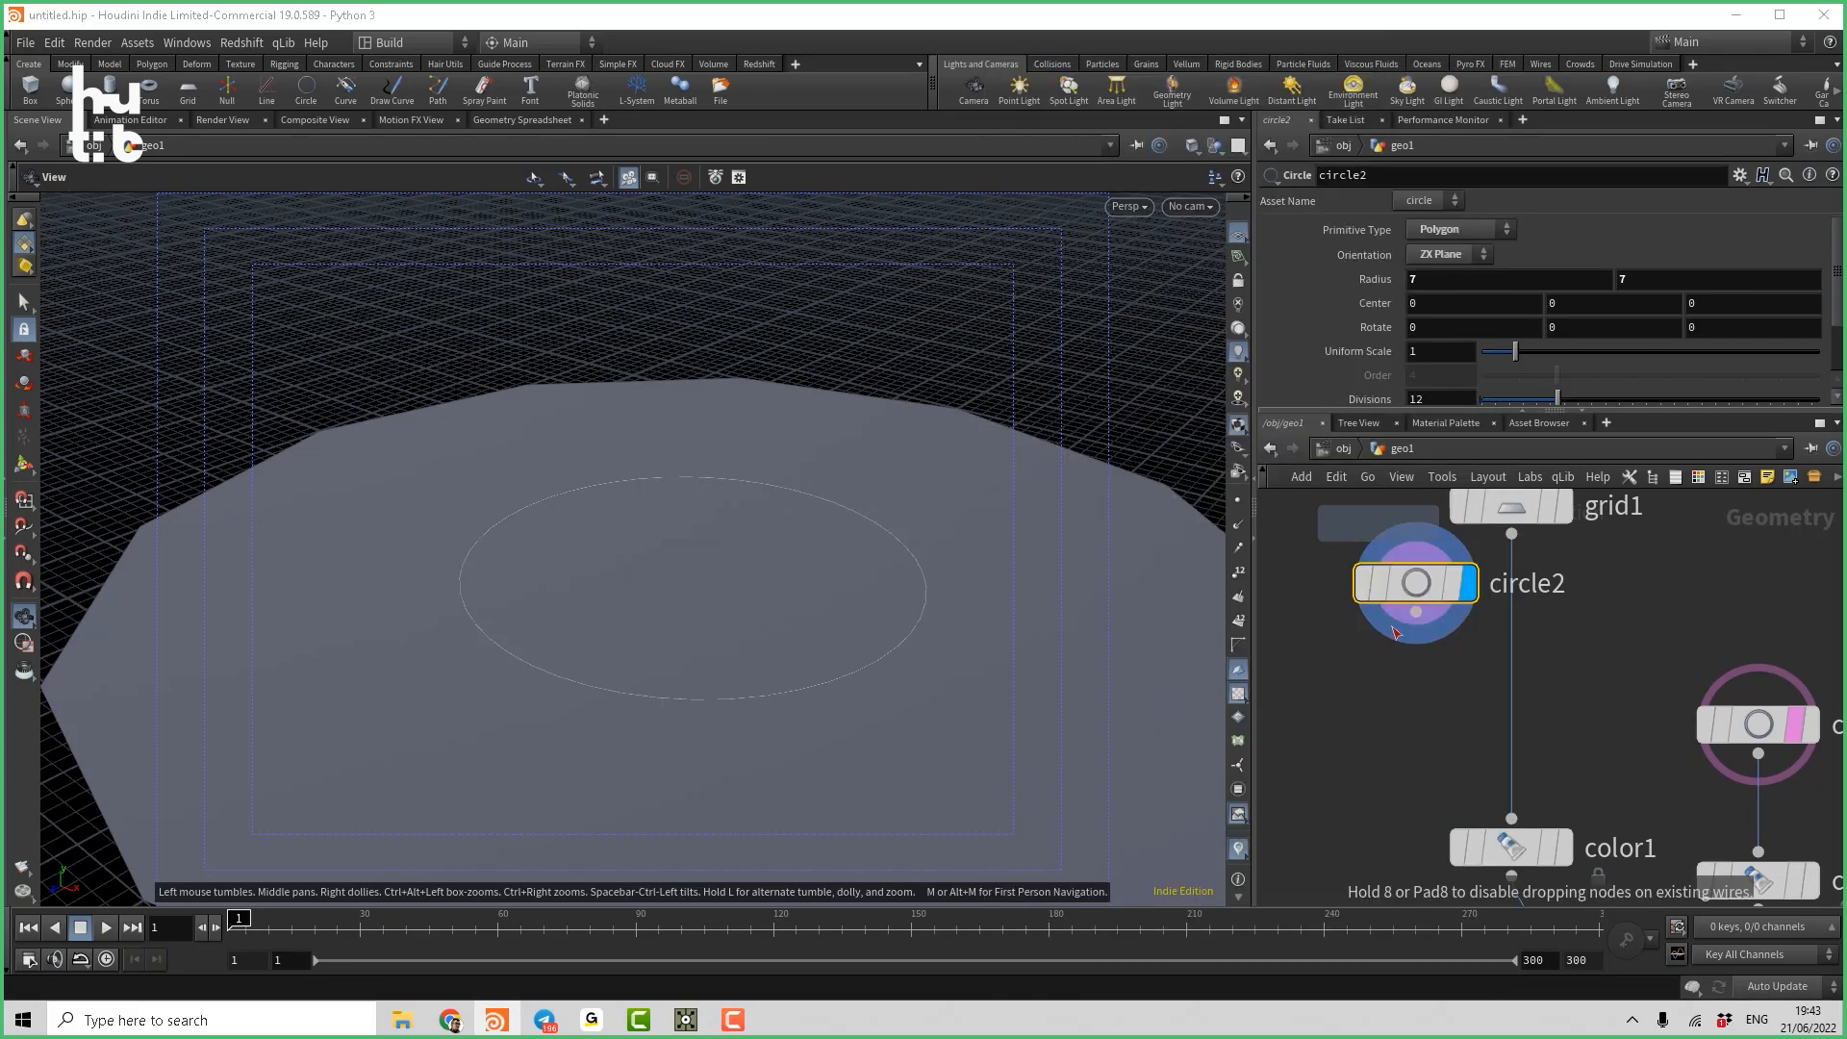
{"action": "left_click", "coordinate": [1410, 723]}
{"action": "left_click_drag", "start_coordinate": [1416, 616], "coordinate": [1391, 696]}
{"action": "left_click", "coordinate": [1469, 724]}
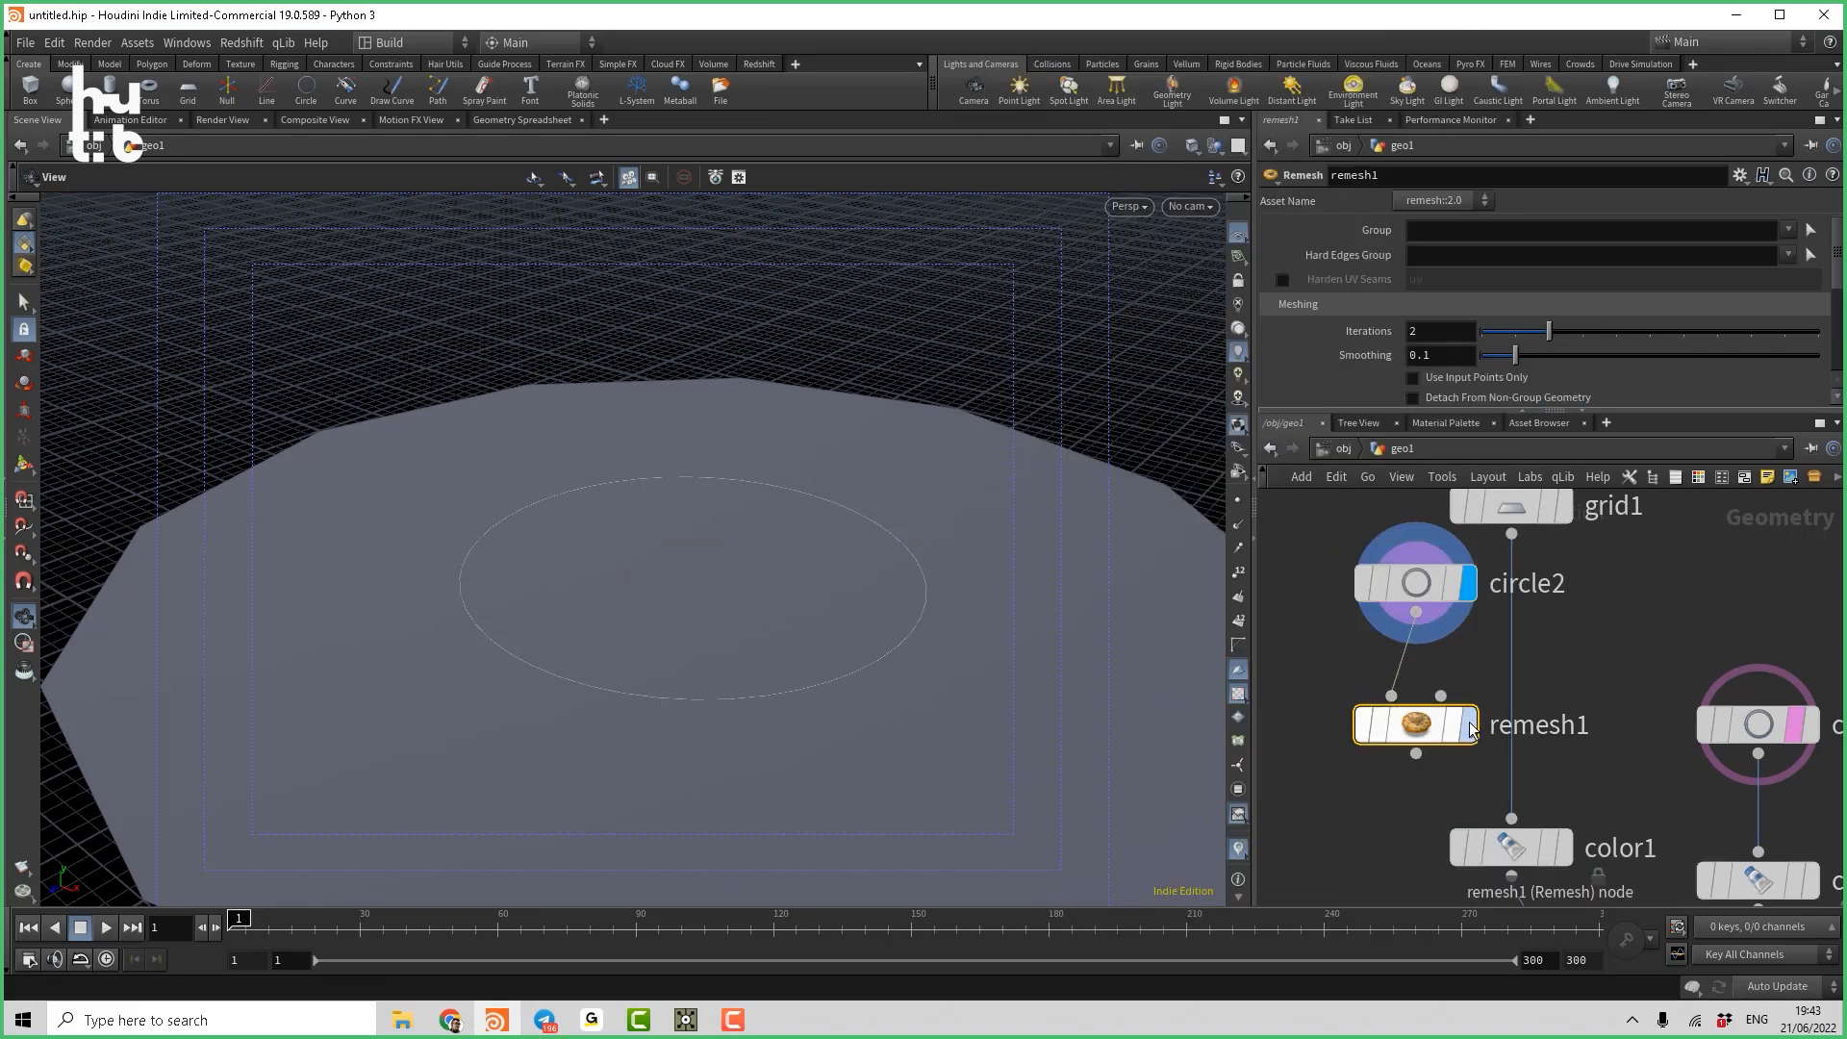
Rearrange circle2 and remesh1 beside grid1 and wire remesh1 into color1 in place of the grid.
{"action": "scroll", "coordinate": [1485, 680], "scroll_direction": "down", "scroll_amount": 3}
{"action": "middle_click_drag", "start_coordinate": [1486, 662], "coordinate": [1466, 800]}
{"action": "left_click_drag", "start_coordinate": [1362, 587], "coordinate": [1395, 747]}
{"action": "left_click_drag", "start_coordinate": [1343, 612], "coordinate": [1332, 659]}
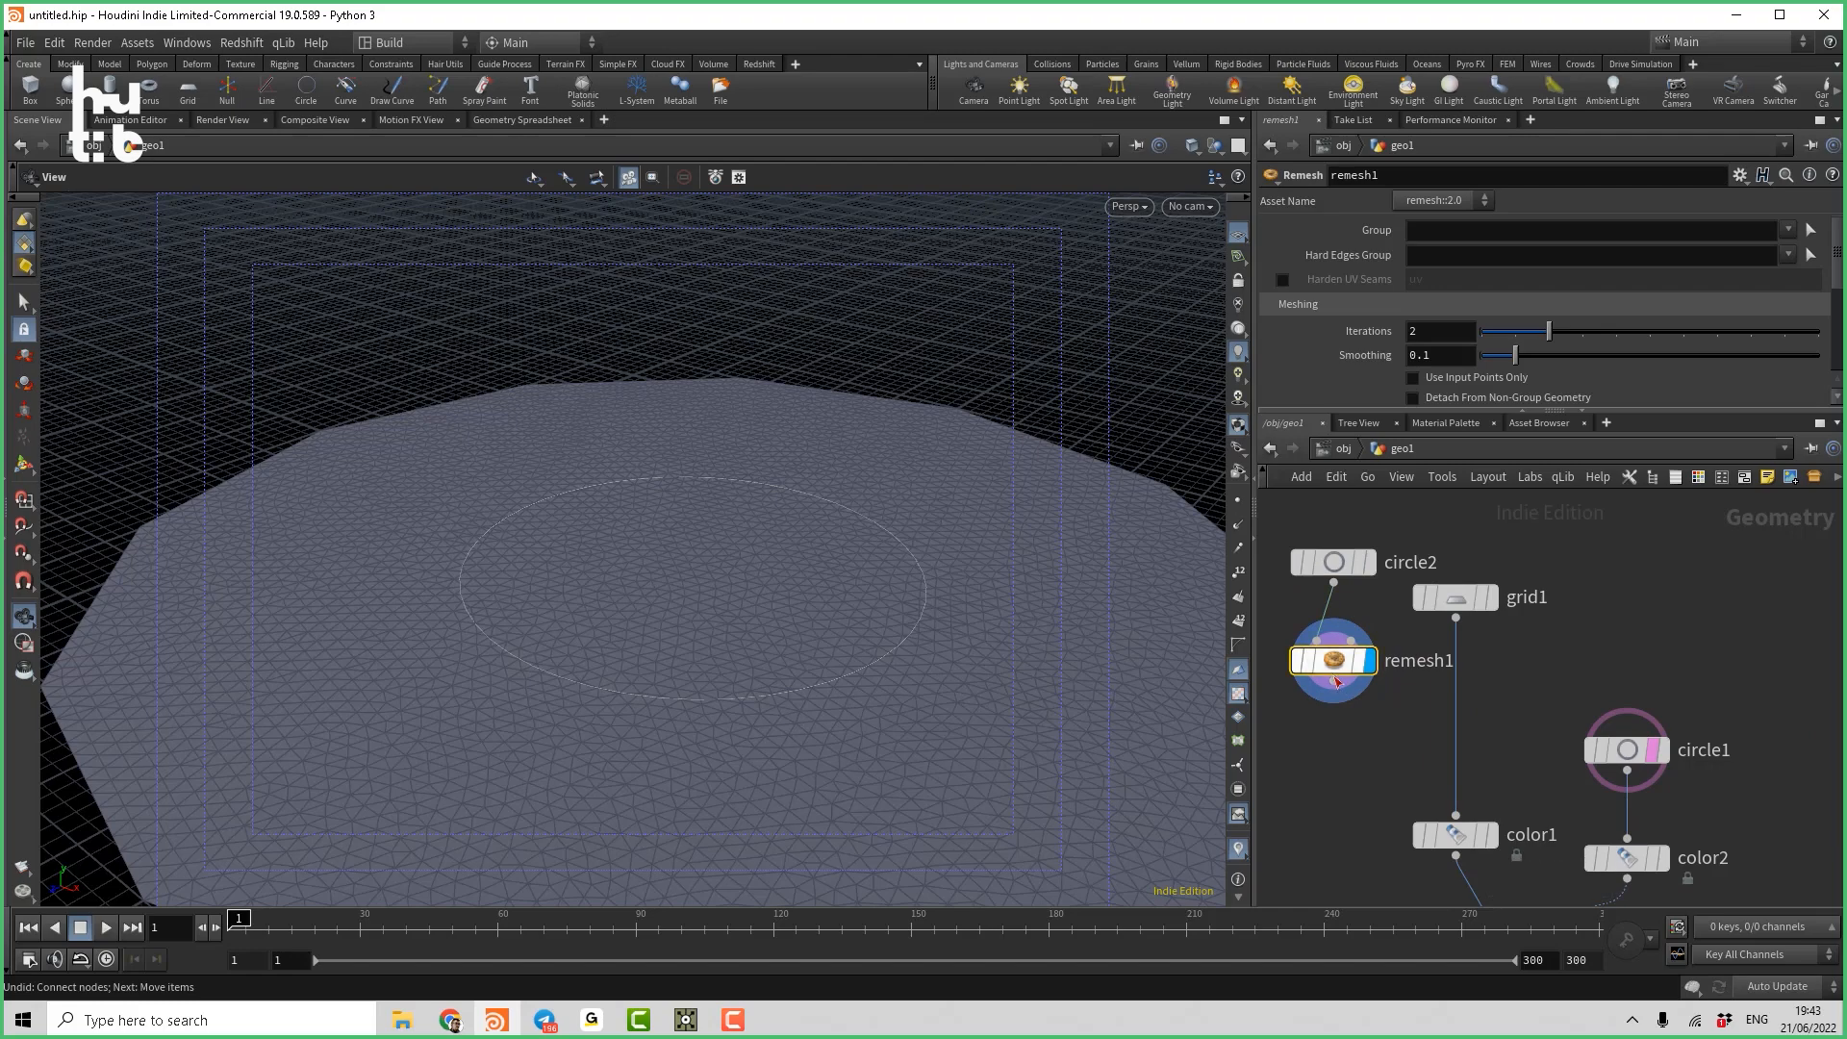
{"action": "left_click", "coordinate": [1333, 682]}
{"action": "left_click", "coordinate": [1455, 815]}
Display the polyextrude1 result on the remeshed circle and view the extruded ring from several angles.
{"action": "middle_click_drag", "start_coordinate": [1546, 697], "coordinate": [1534, 540]}
{"action": "middle_click_drag", "start_coordinate": [1650, 769], "coordinate": [1653, 648]}
{"action": "left_click", "coordinate": [1540, 833]}
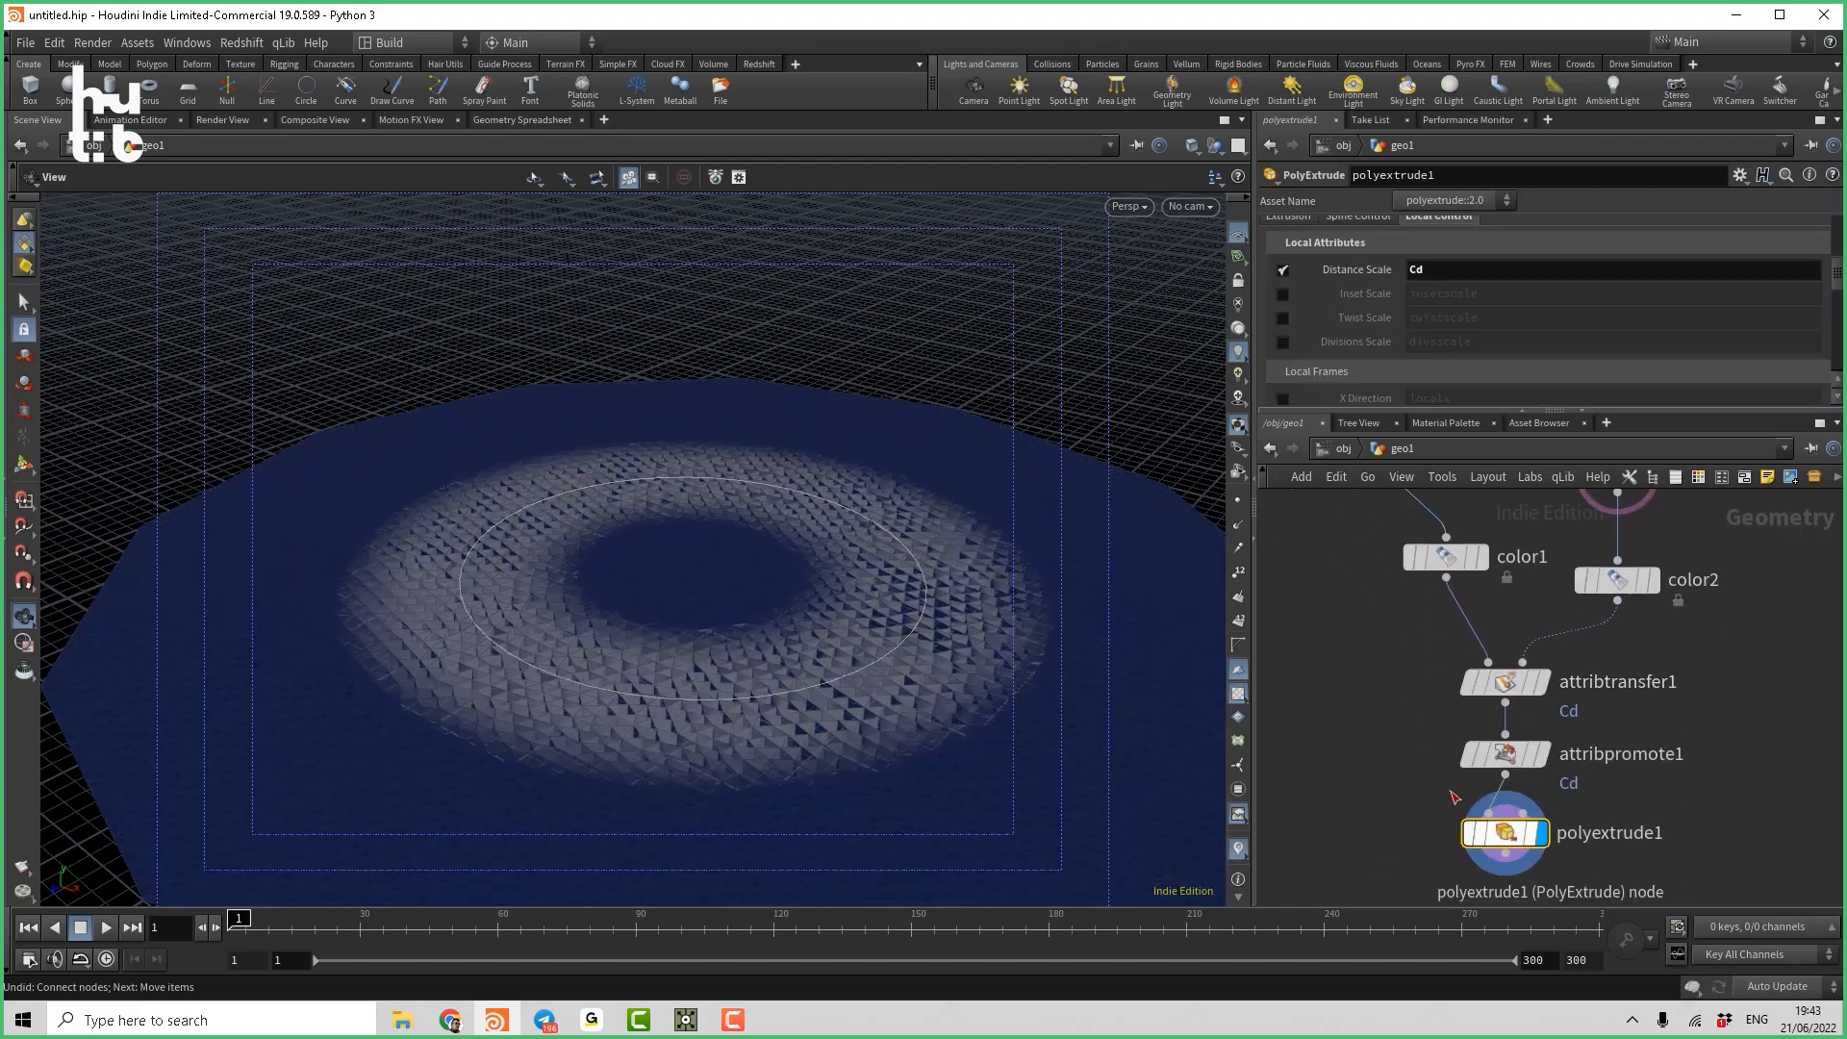
{"action": "left_click_drag", "start_coordinate": [1012, 691], "coordinate": [825, 725]}
{"action": "right_click_drag", "start_coordinate": [824, 725], "coordinate": [964, 709]}
{"action": "left_click_drag", "start_coordinate": [965, 709], "coordinate": [971, 616]}
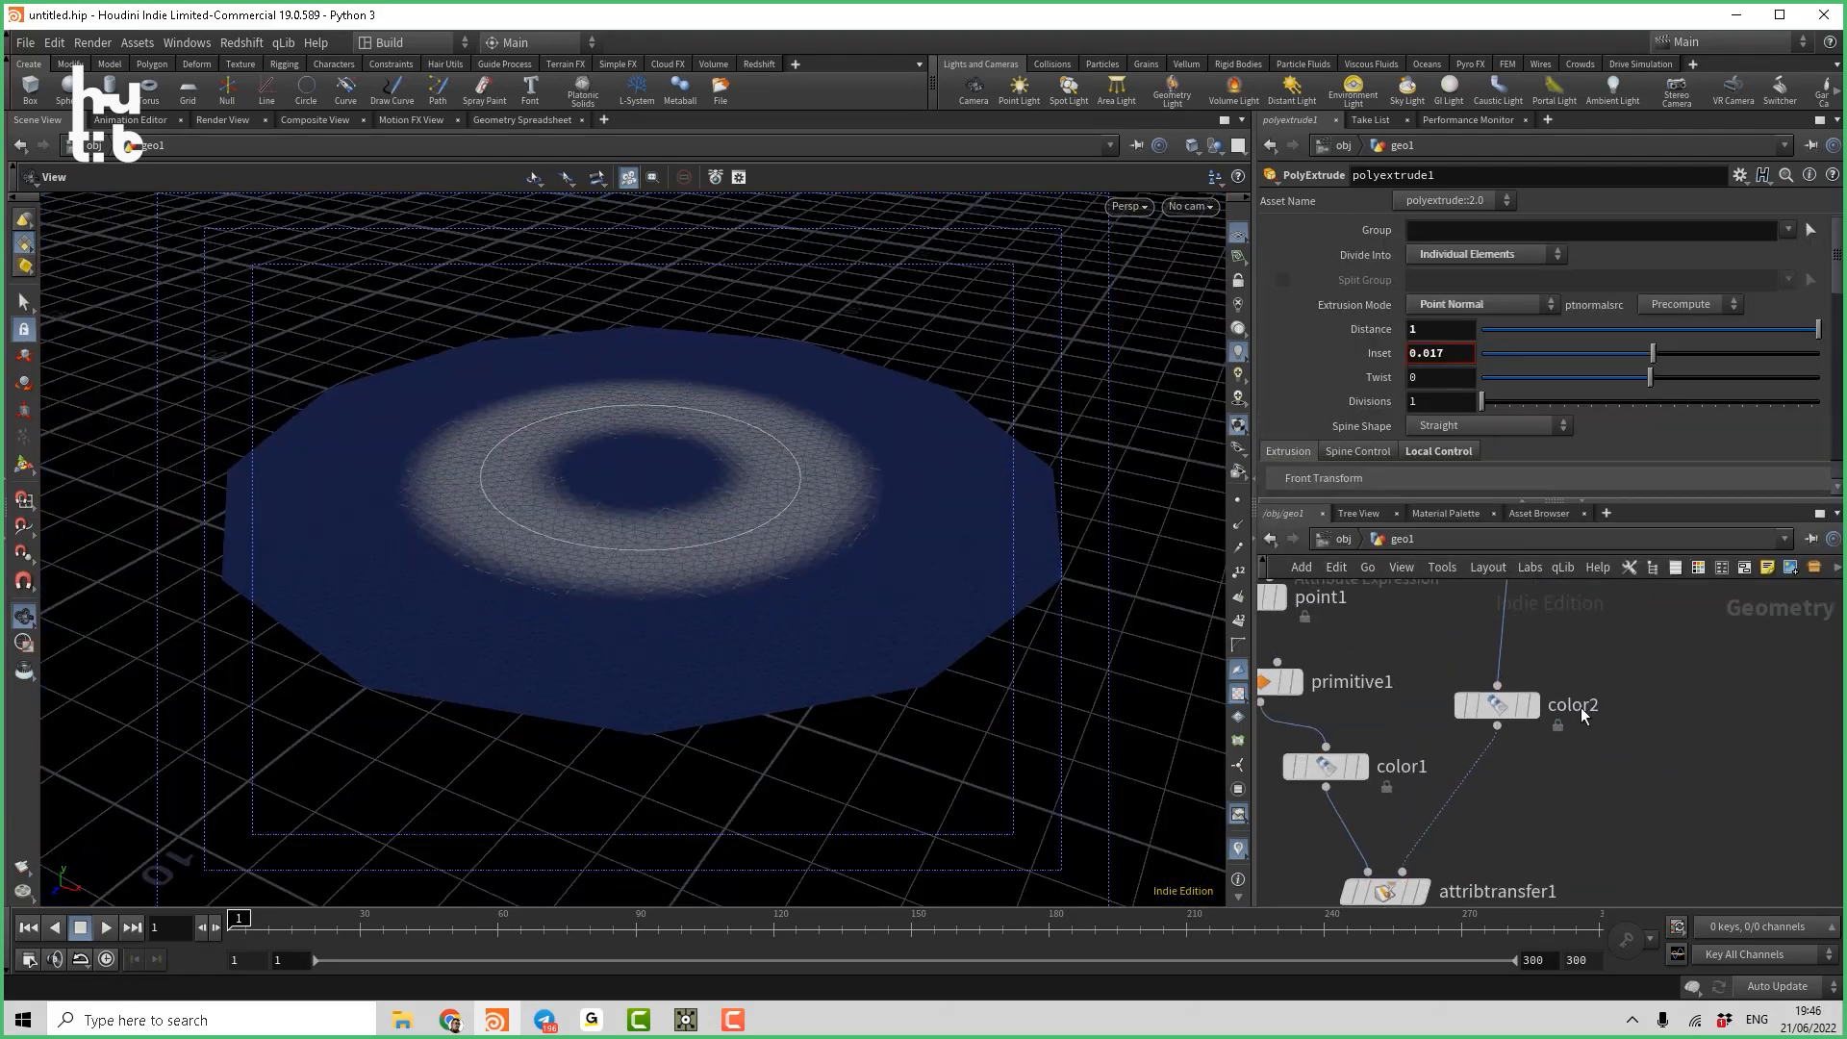
Enlarge the network editor area and move circle1 farther above color2.
{"action": "left_click_drag", "start_coordinate": [1640, 501], "coordinate": [1640, 351]}
{"action": "scroll", "coordinate": [1597, 593], "scroll_direction": "up", "scroll_amount": 3}
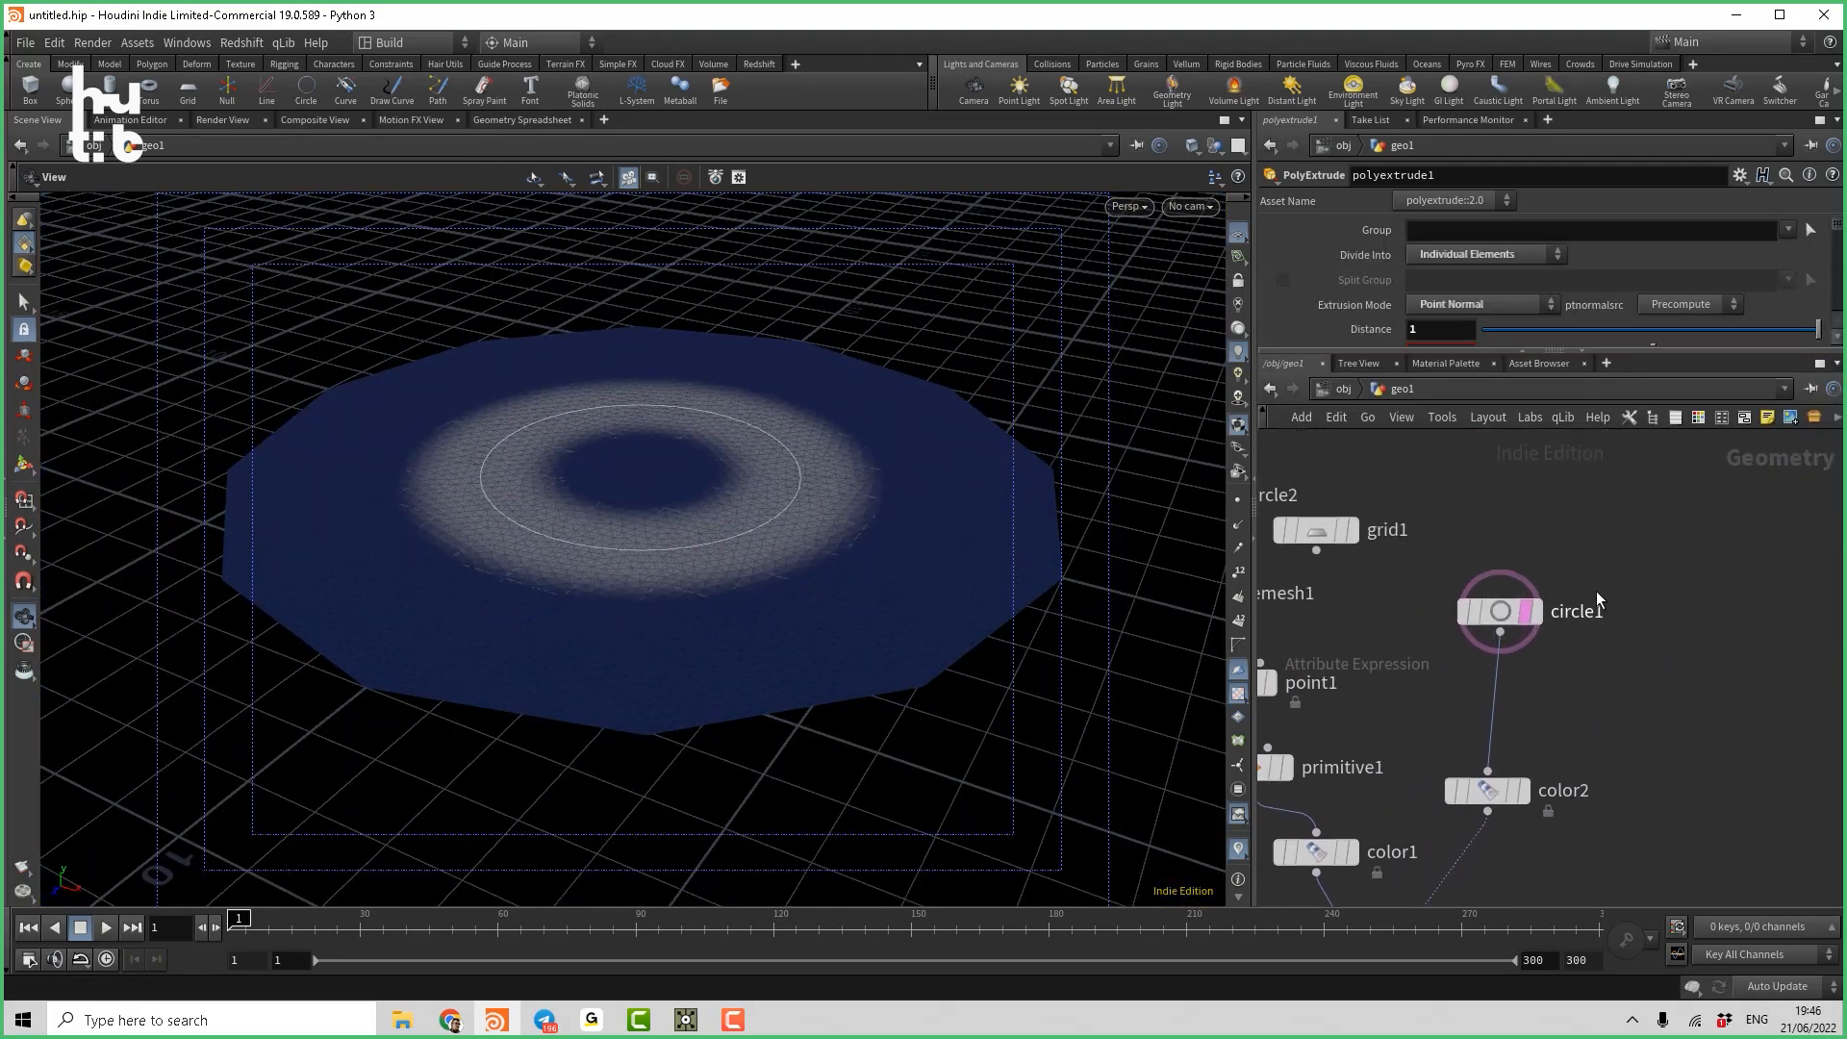
{"action": "left_click_drag", "start_coordinate": [1504, 615], "coordinate": [1492, 580]}
{"action": "middle_click_drag", "start_coordinate": [1433, 643], "coordinate": [1474, 577]}
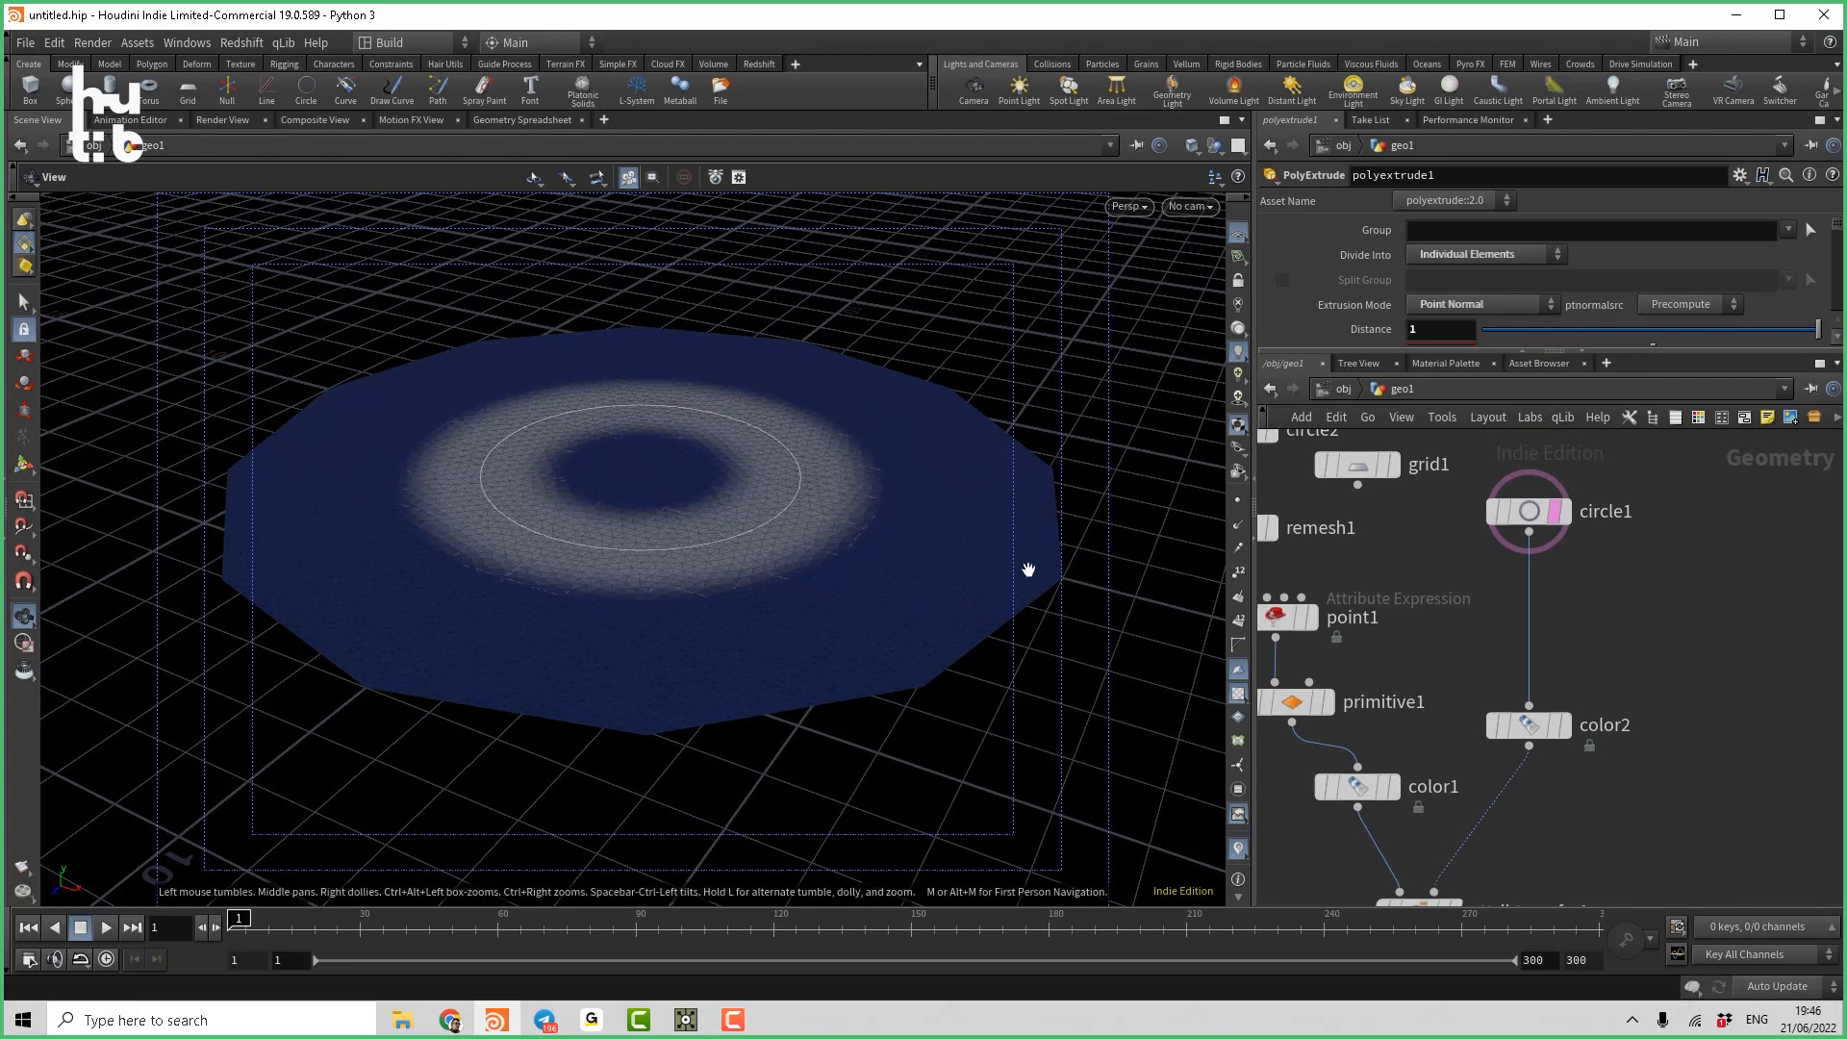
Switch the viewport to wireframe shading and add an Attribute Delete node connected after polyextrude1.
{"action": "key", "text": "w"}
{"action": "scroll", "coordinate": [1637, 544], "scroll_direction": "down", "scroll_amount": 5}
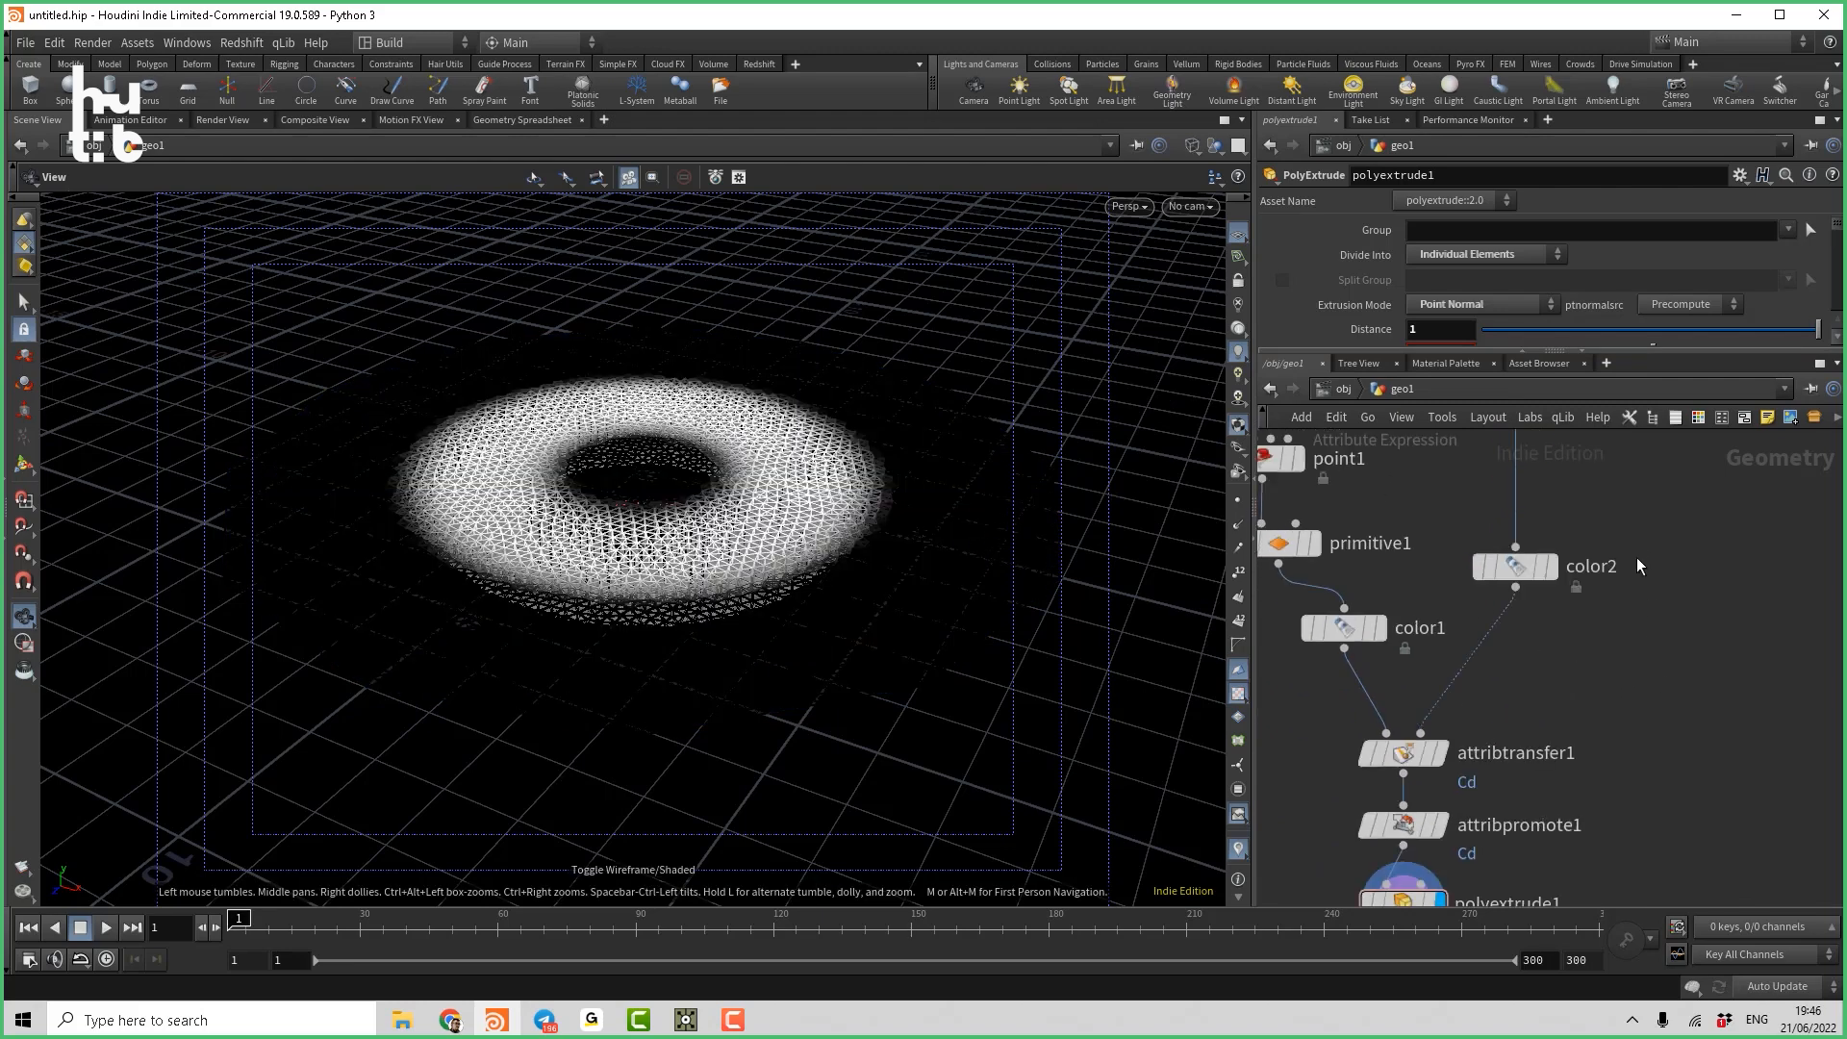
{"action": "key", "text": "Tab"}
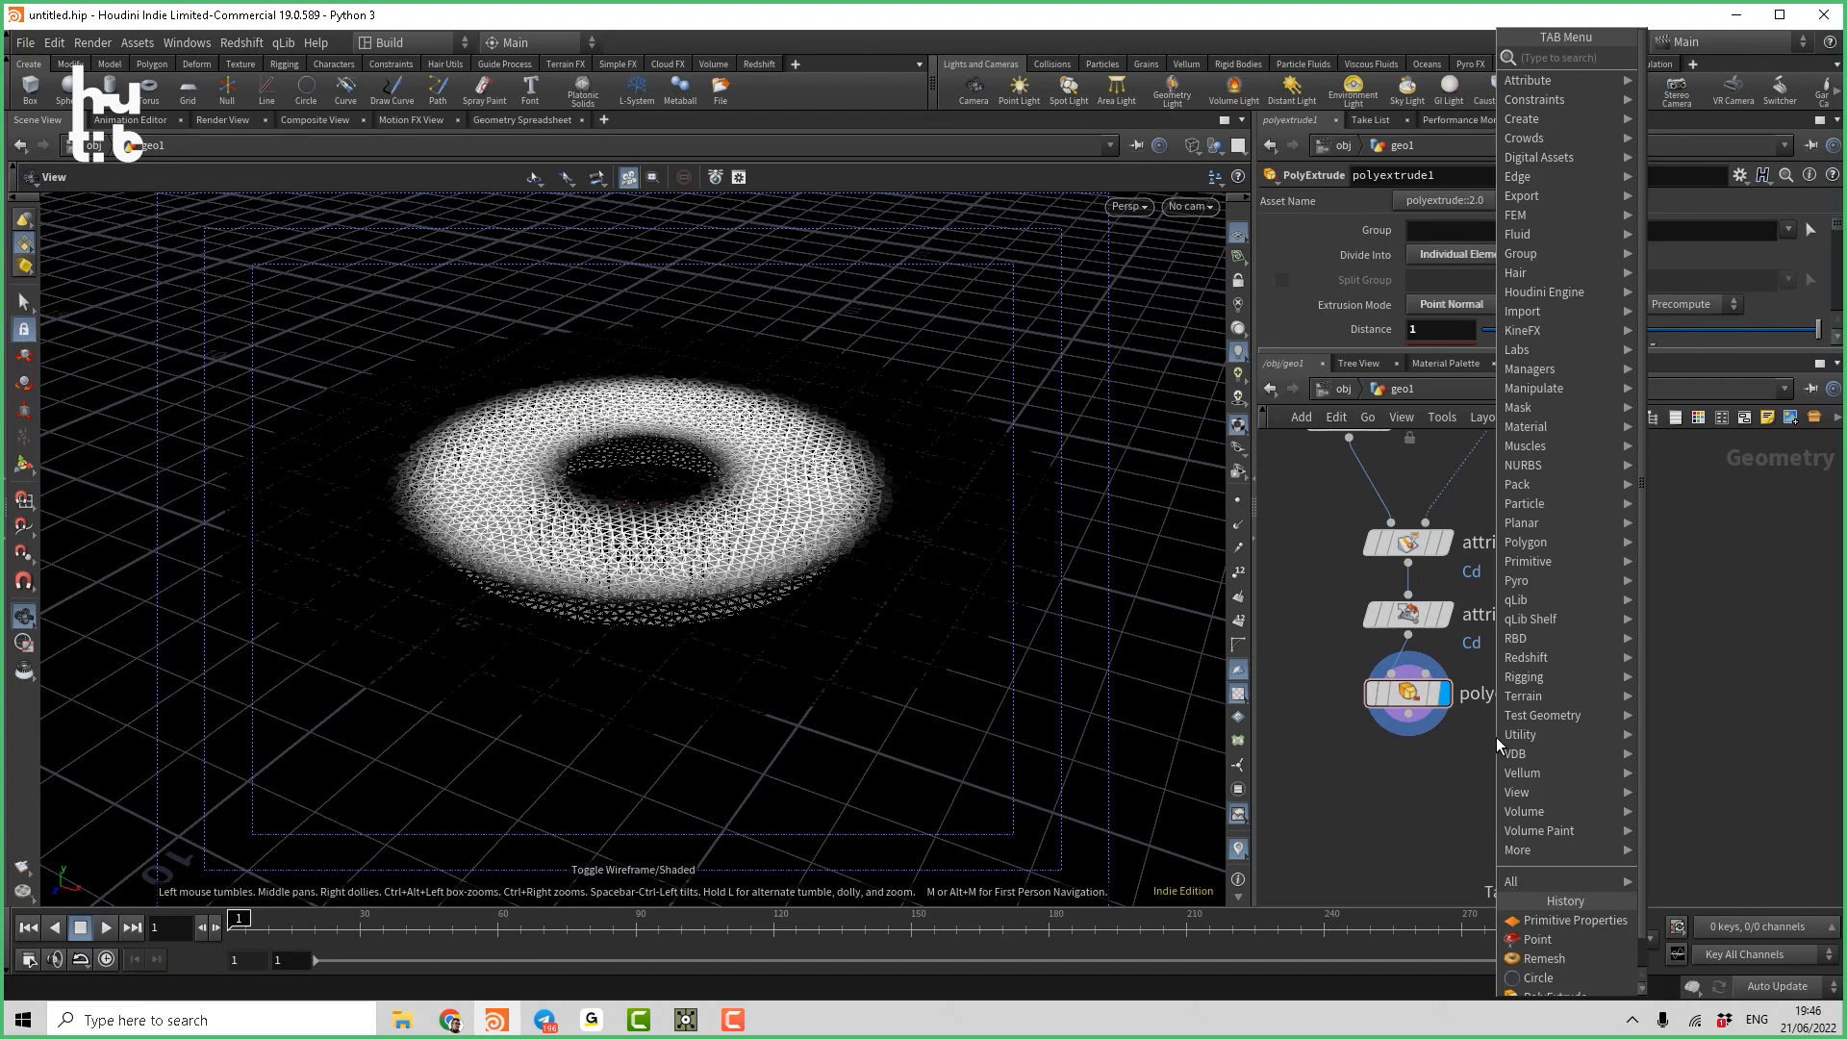
{"action": "type", "text": "at"}
{"action": "left_click", "coordinate": [1367, 216]}
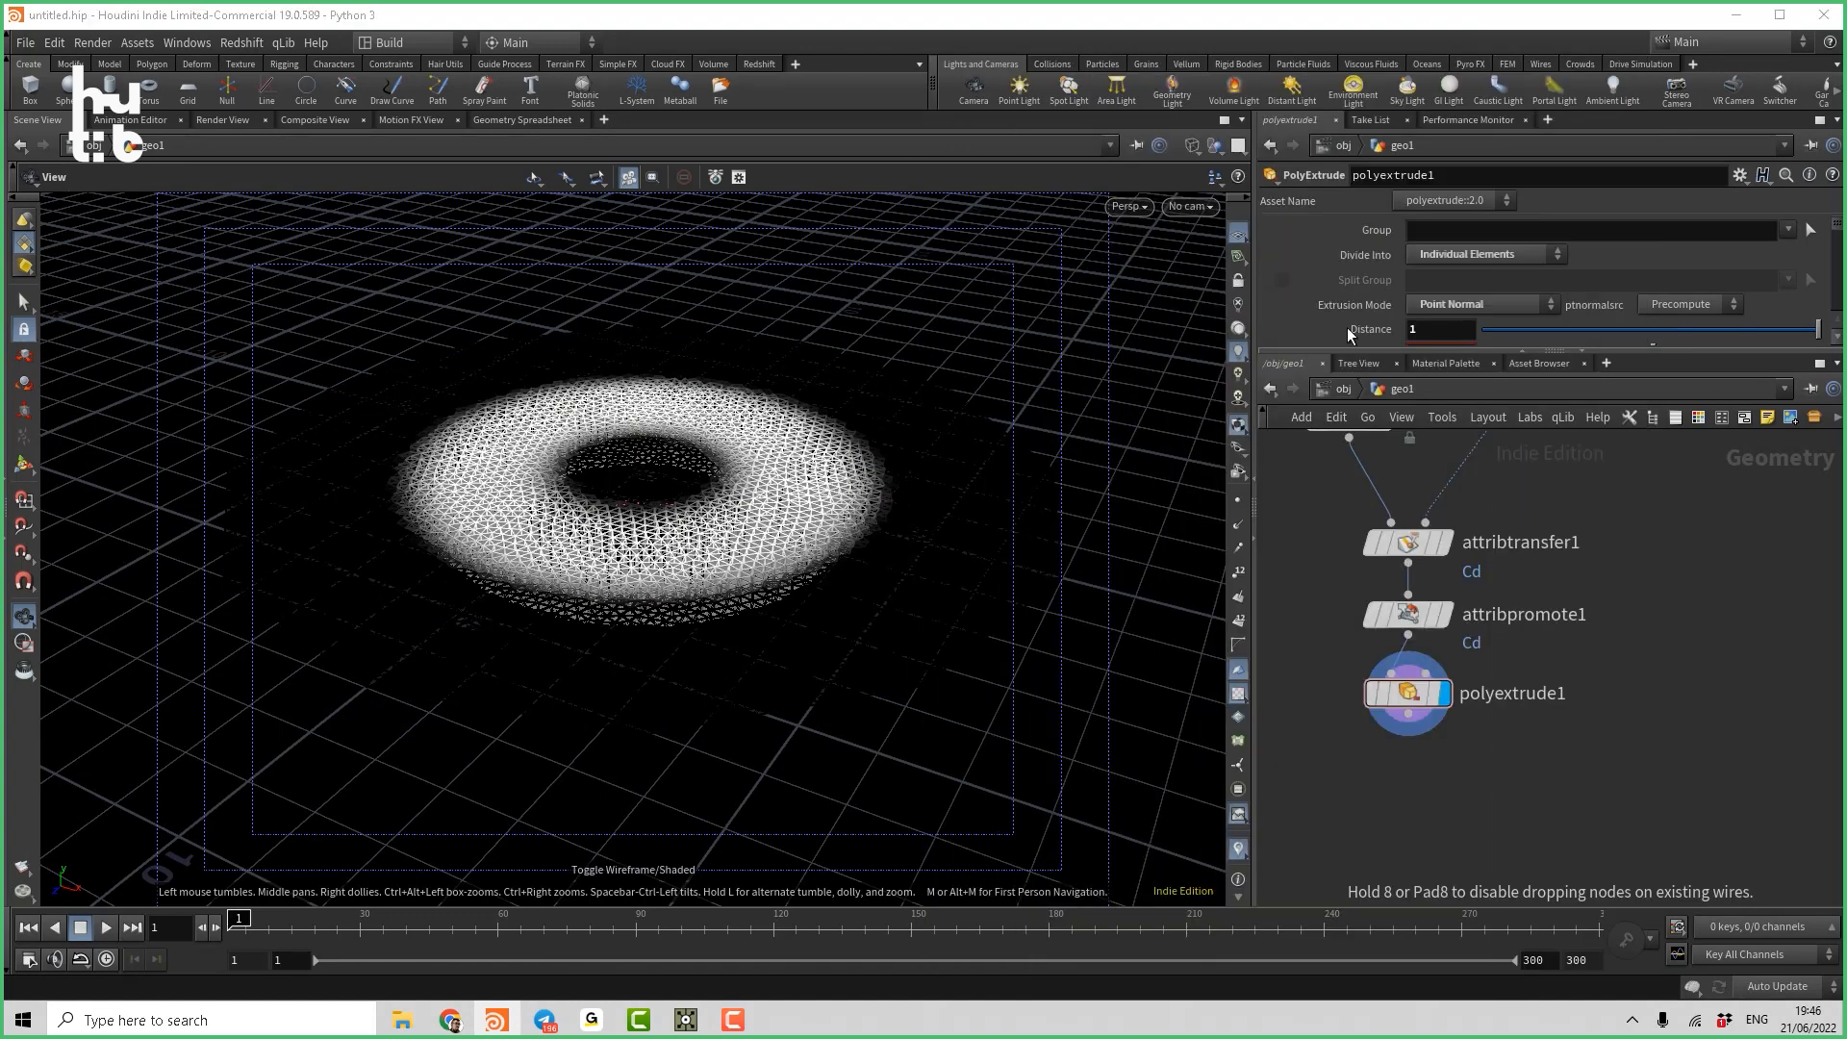
{"action": "left_click", "coordinate": [1400, 794]}
{"action": "left_click", "coordinate": [1408, 701]}
{"action": "left_click", "coordinate": [1382, 774]}
Set attribdelete1 to remove the primitive attribute Cd.
{"action": "left_click", "coordinate": [1408, 714]}
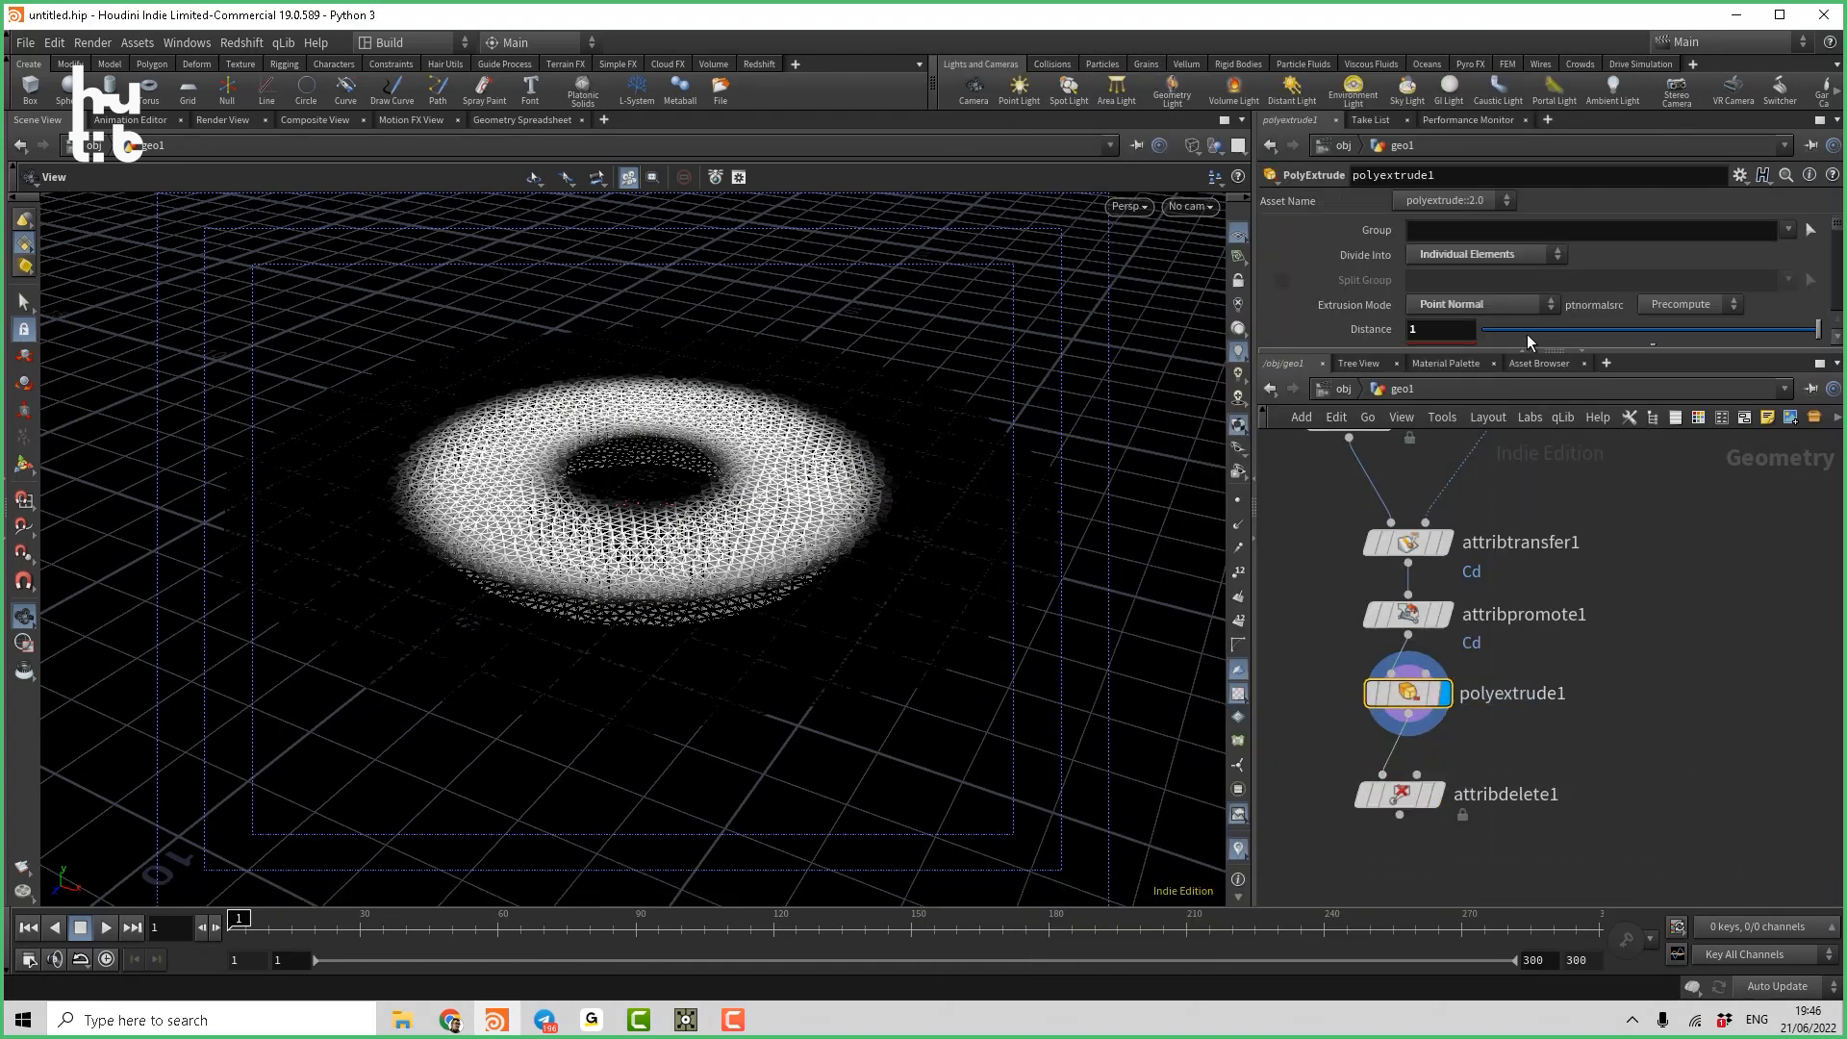
{"action": "left_click", "coordinate": [1405, 794]}
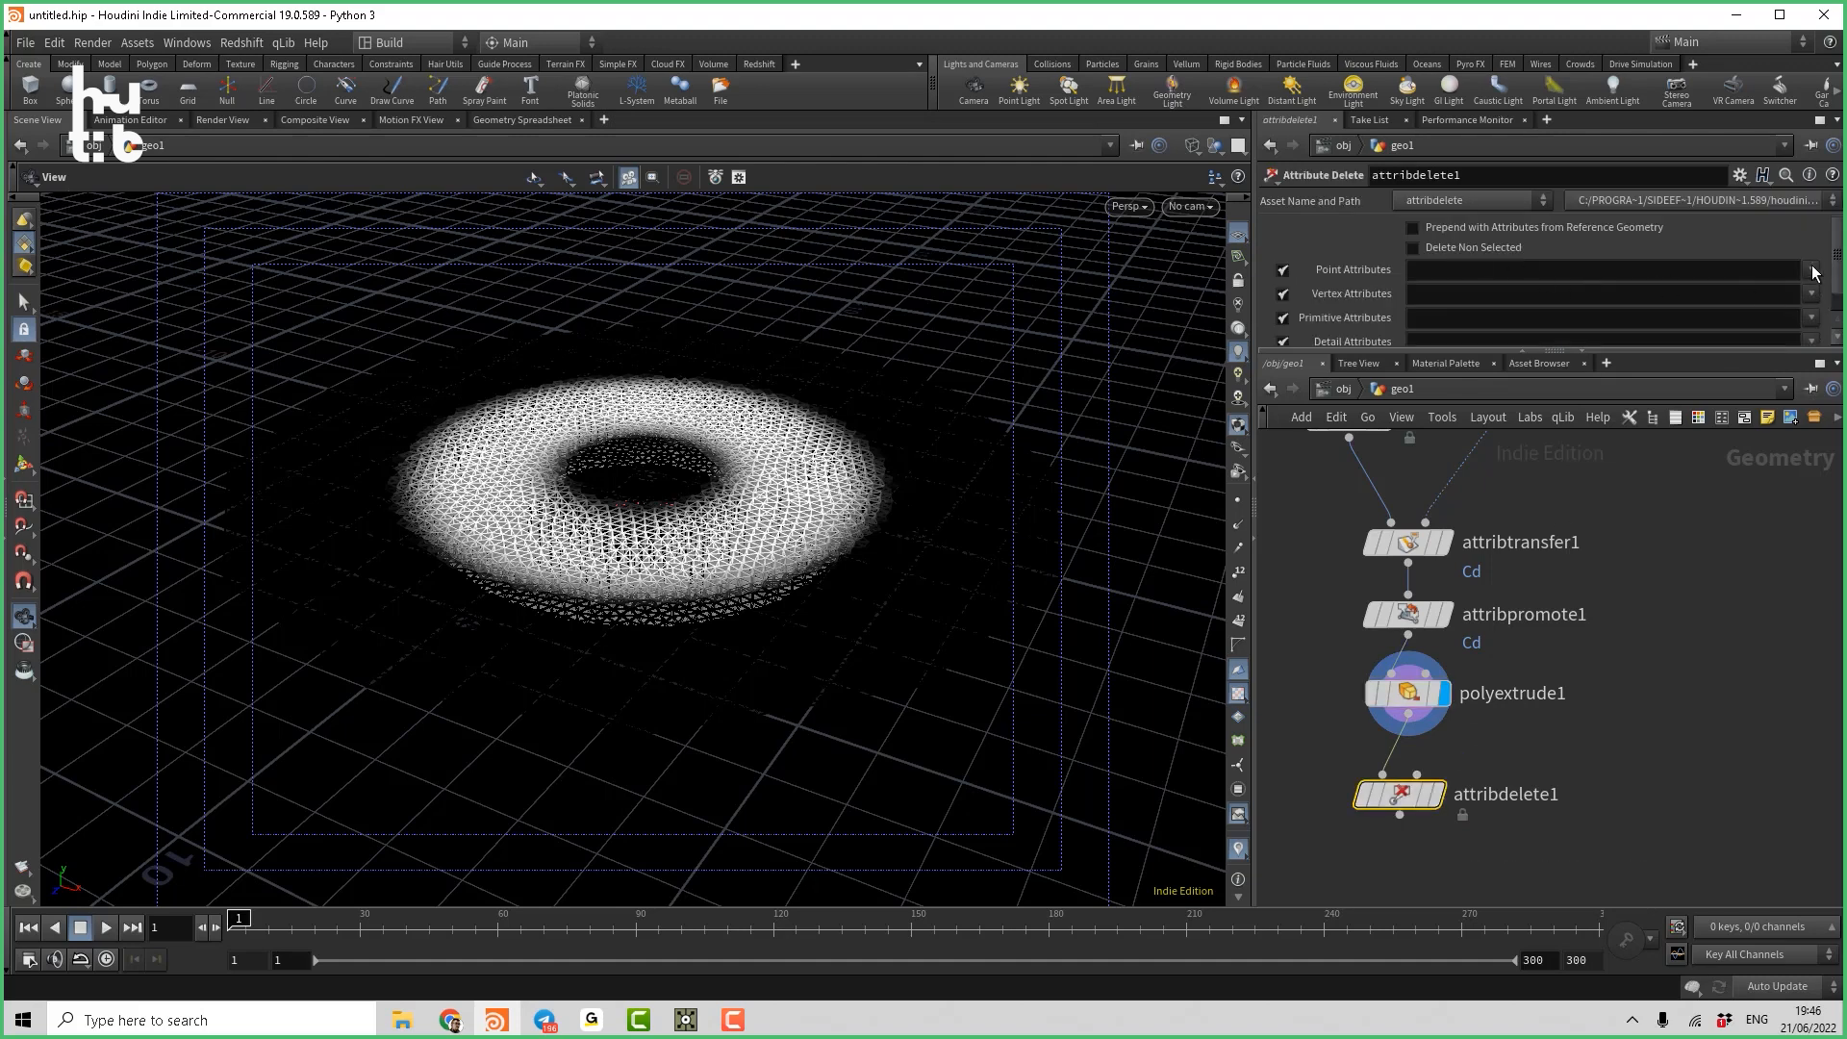
{"action": "left_click", "coordinate": [1812, 318]}
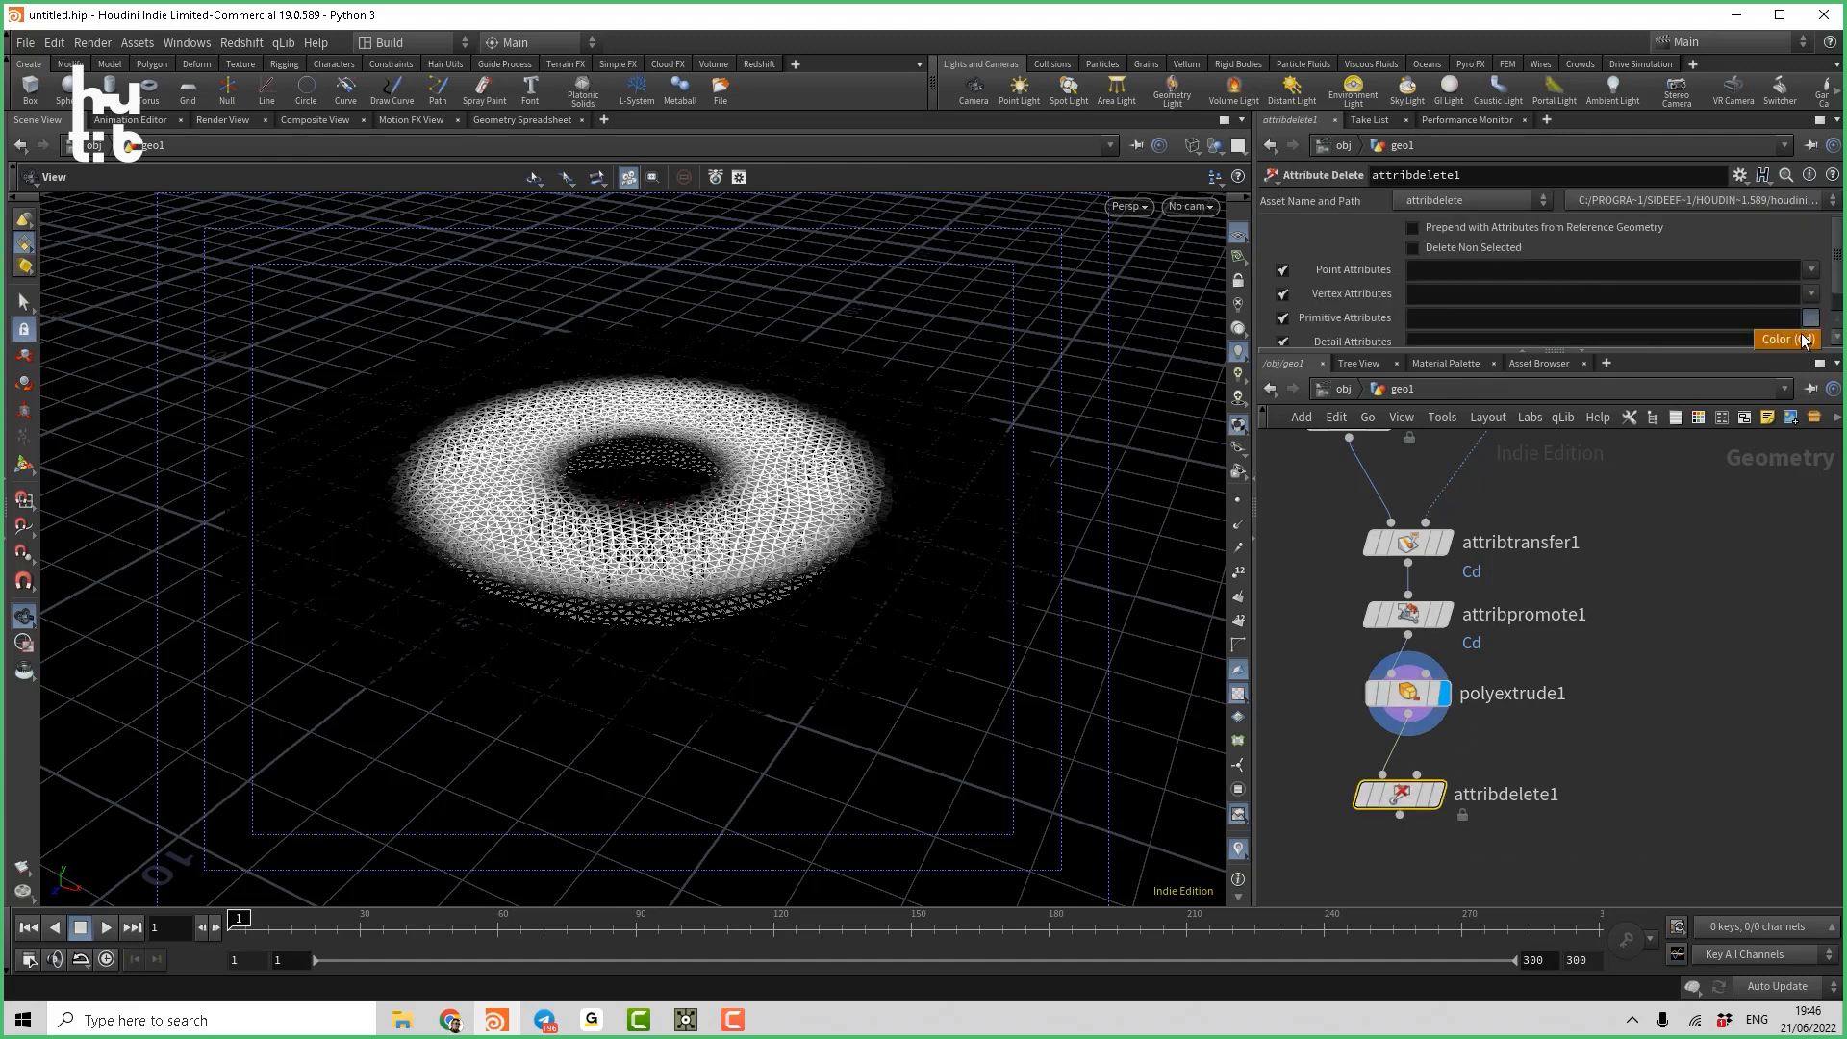
Add a Font node beside circle1 in the network and display it.
{"action": "middle_click_drag", "start_coordinate": [1671, 536], "coordinate": [1620, 680]}
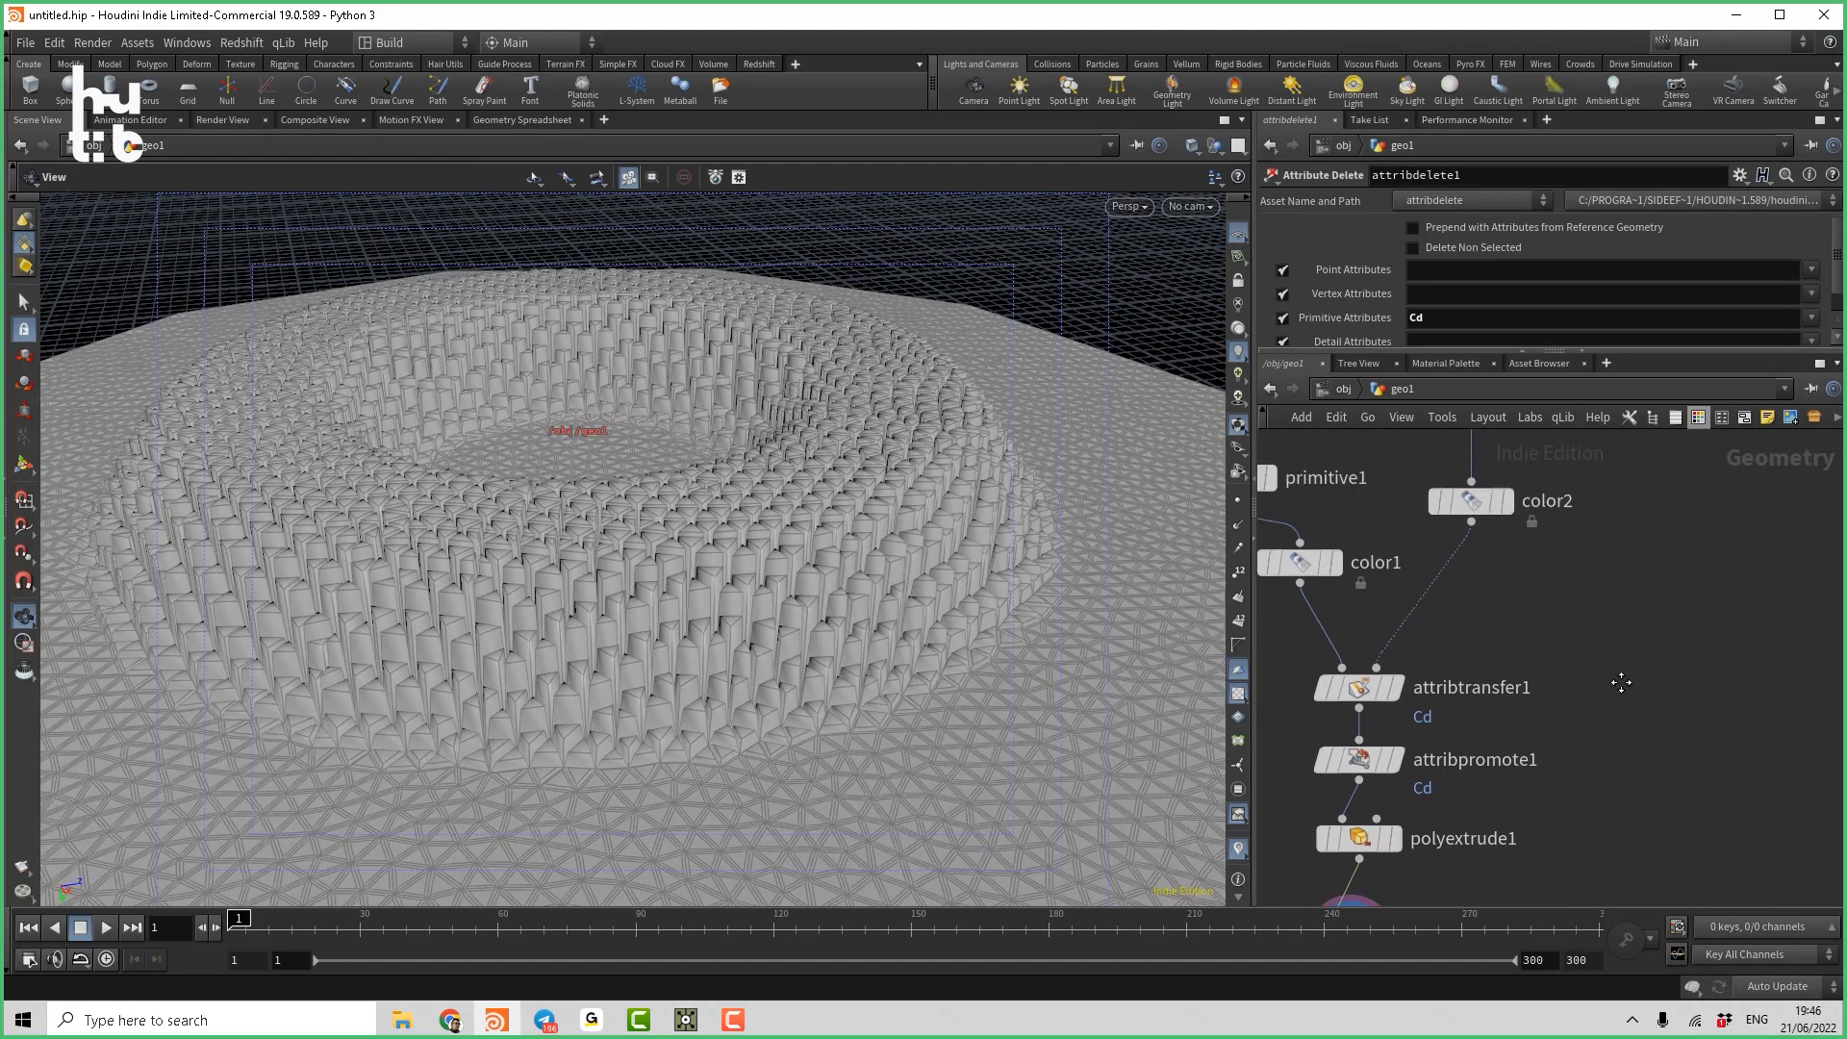
{"action": "middle_click_drag", "start_coordinate": [1640, 448], "coordinate": [1602, 625]}
{"action": "middle_click_drag", "start_coordinate": [1569, 529], "coordinate": [1558, 623]}
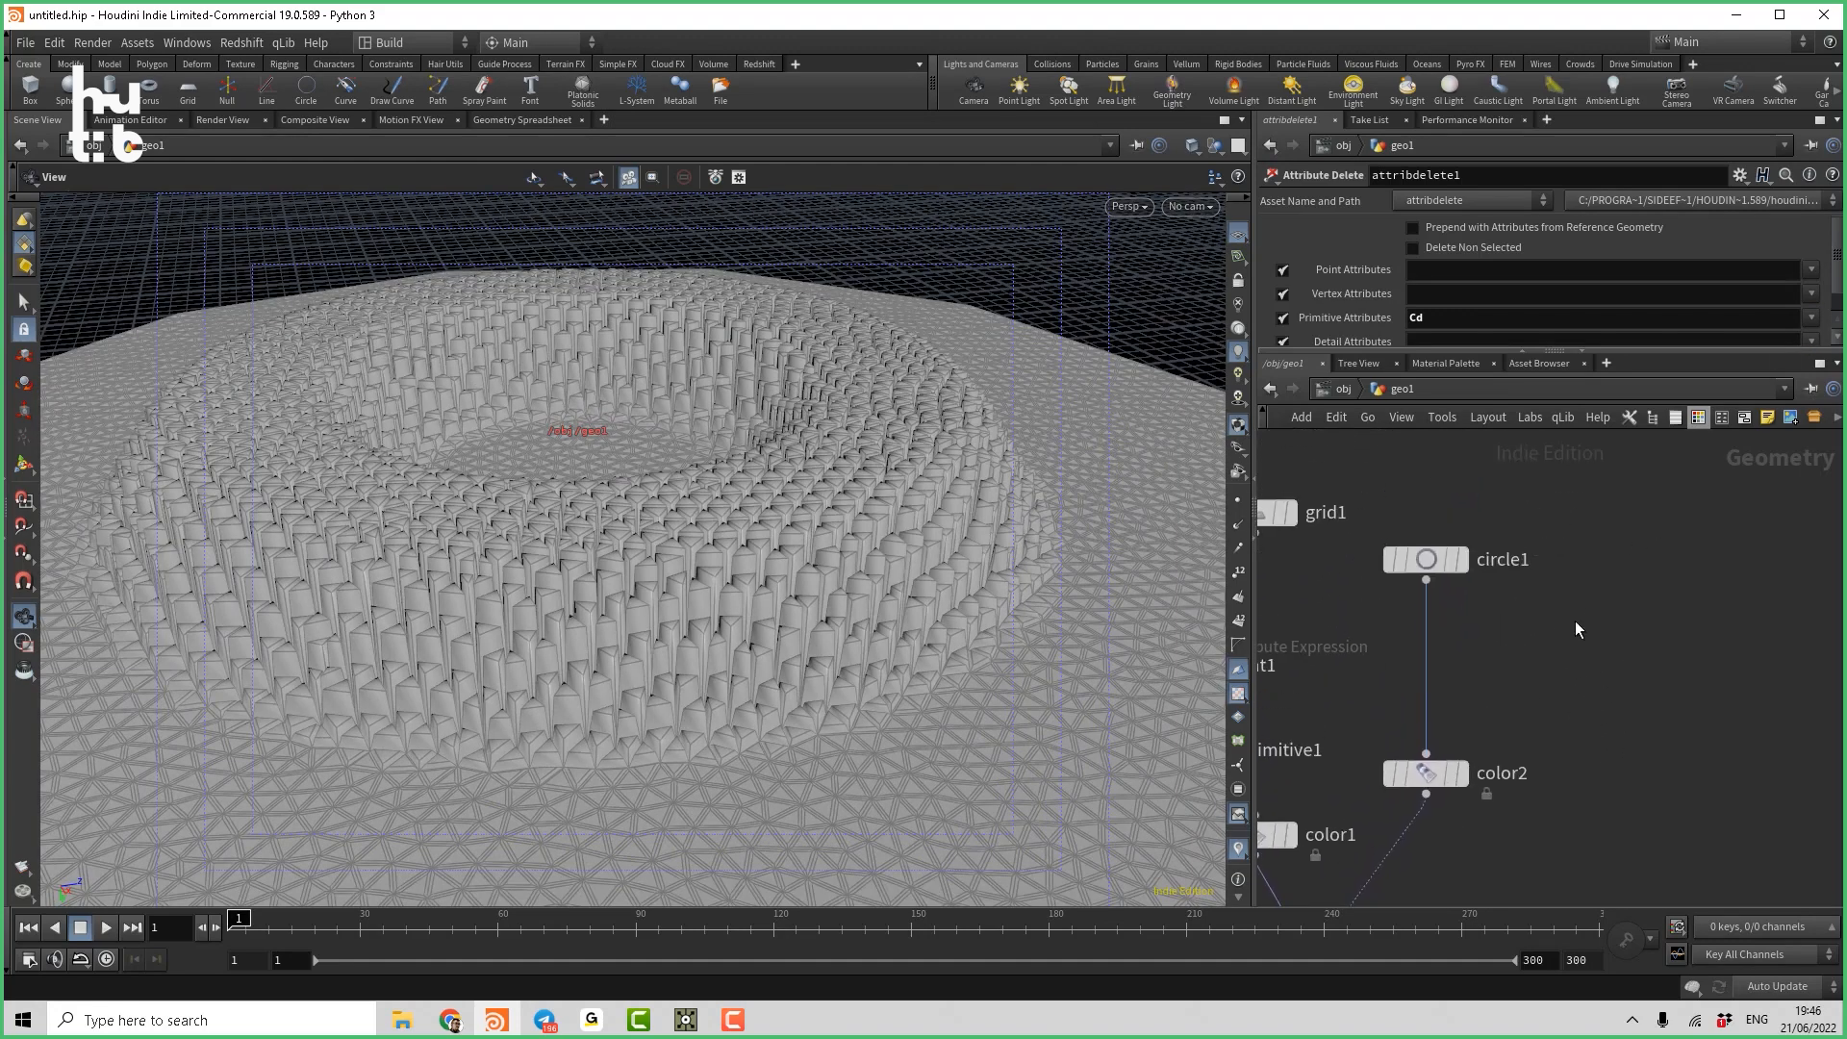
{"action": "middle_click_drag", "start_coordinate": [1462, 574], "coordinate": [1503, 568]}
{"action": "left_click", "coordinate": [1472, 555]}
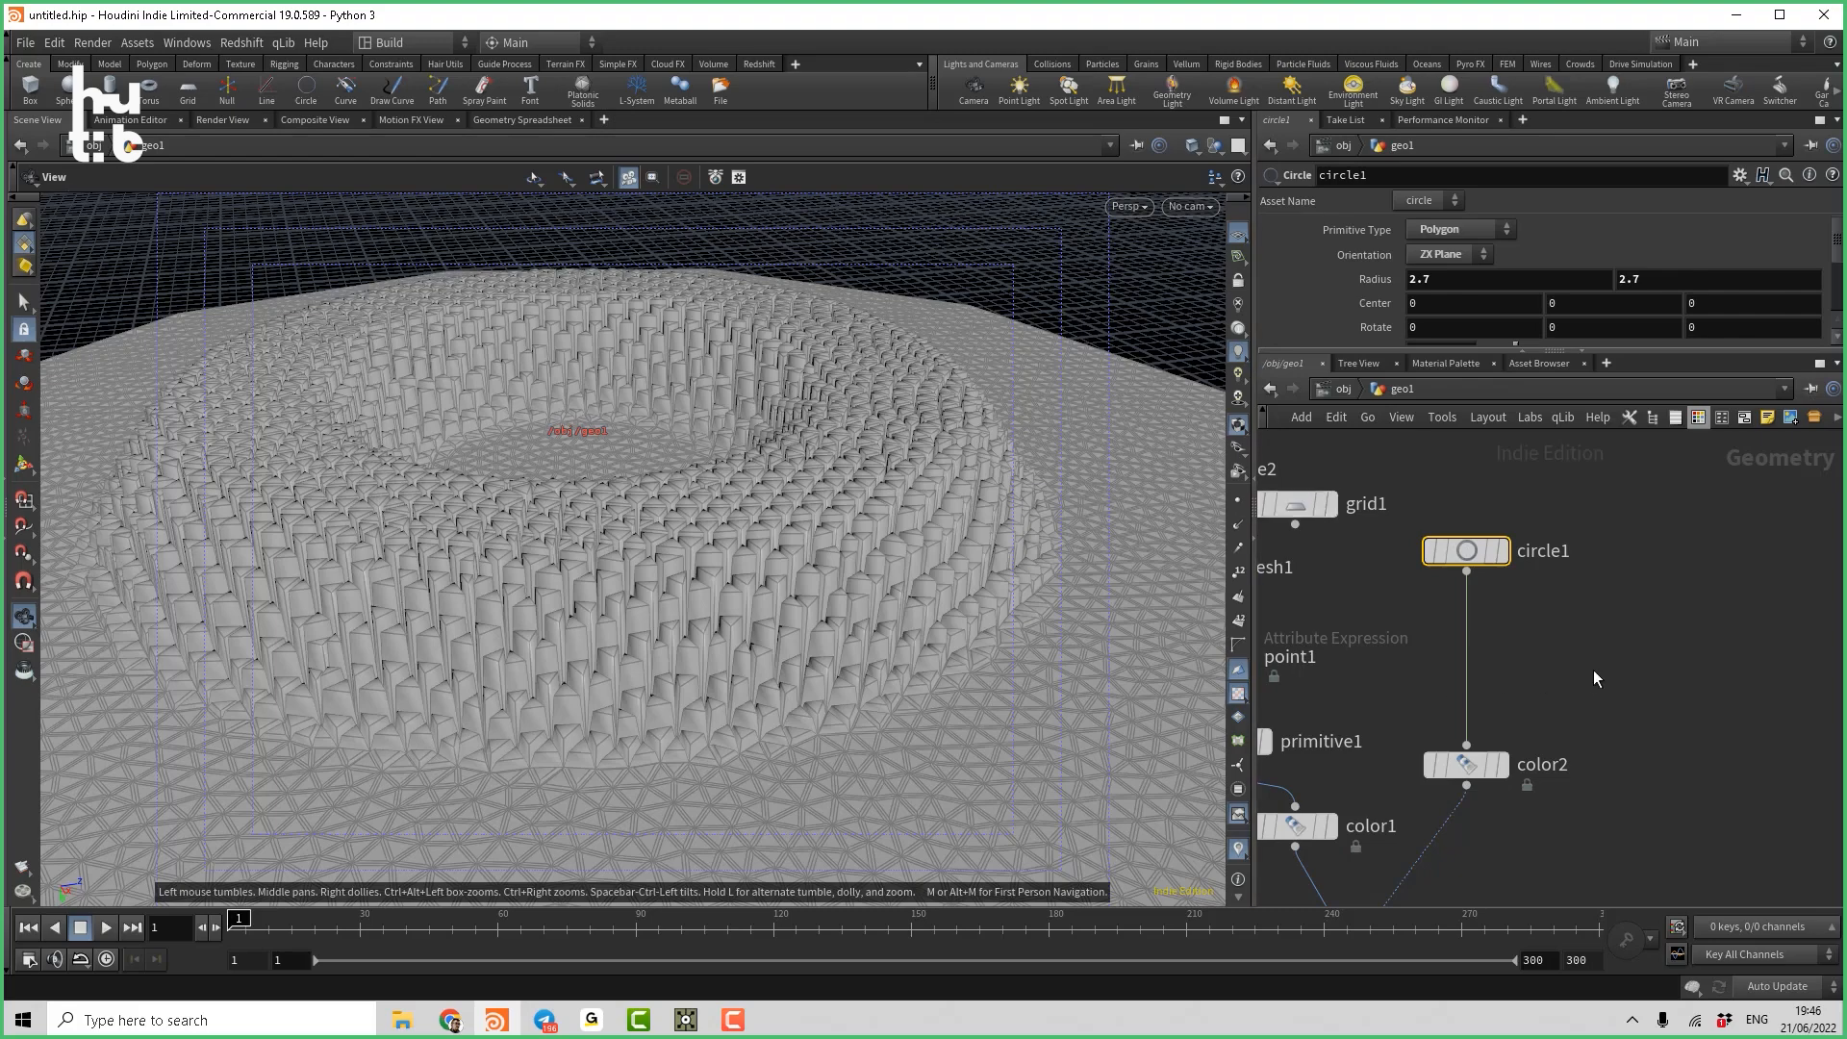
{"action": "middle_click_drag", "start_coordinate": [1593, 670], "coordinate": [1590, 686]}
{"action": "key", "text": "Tab"}
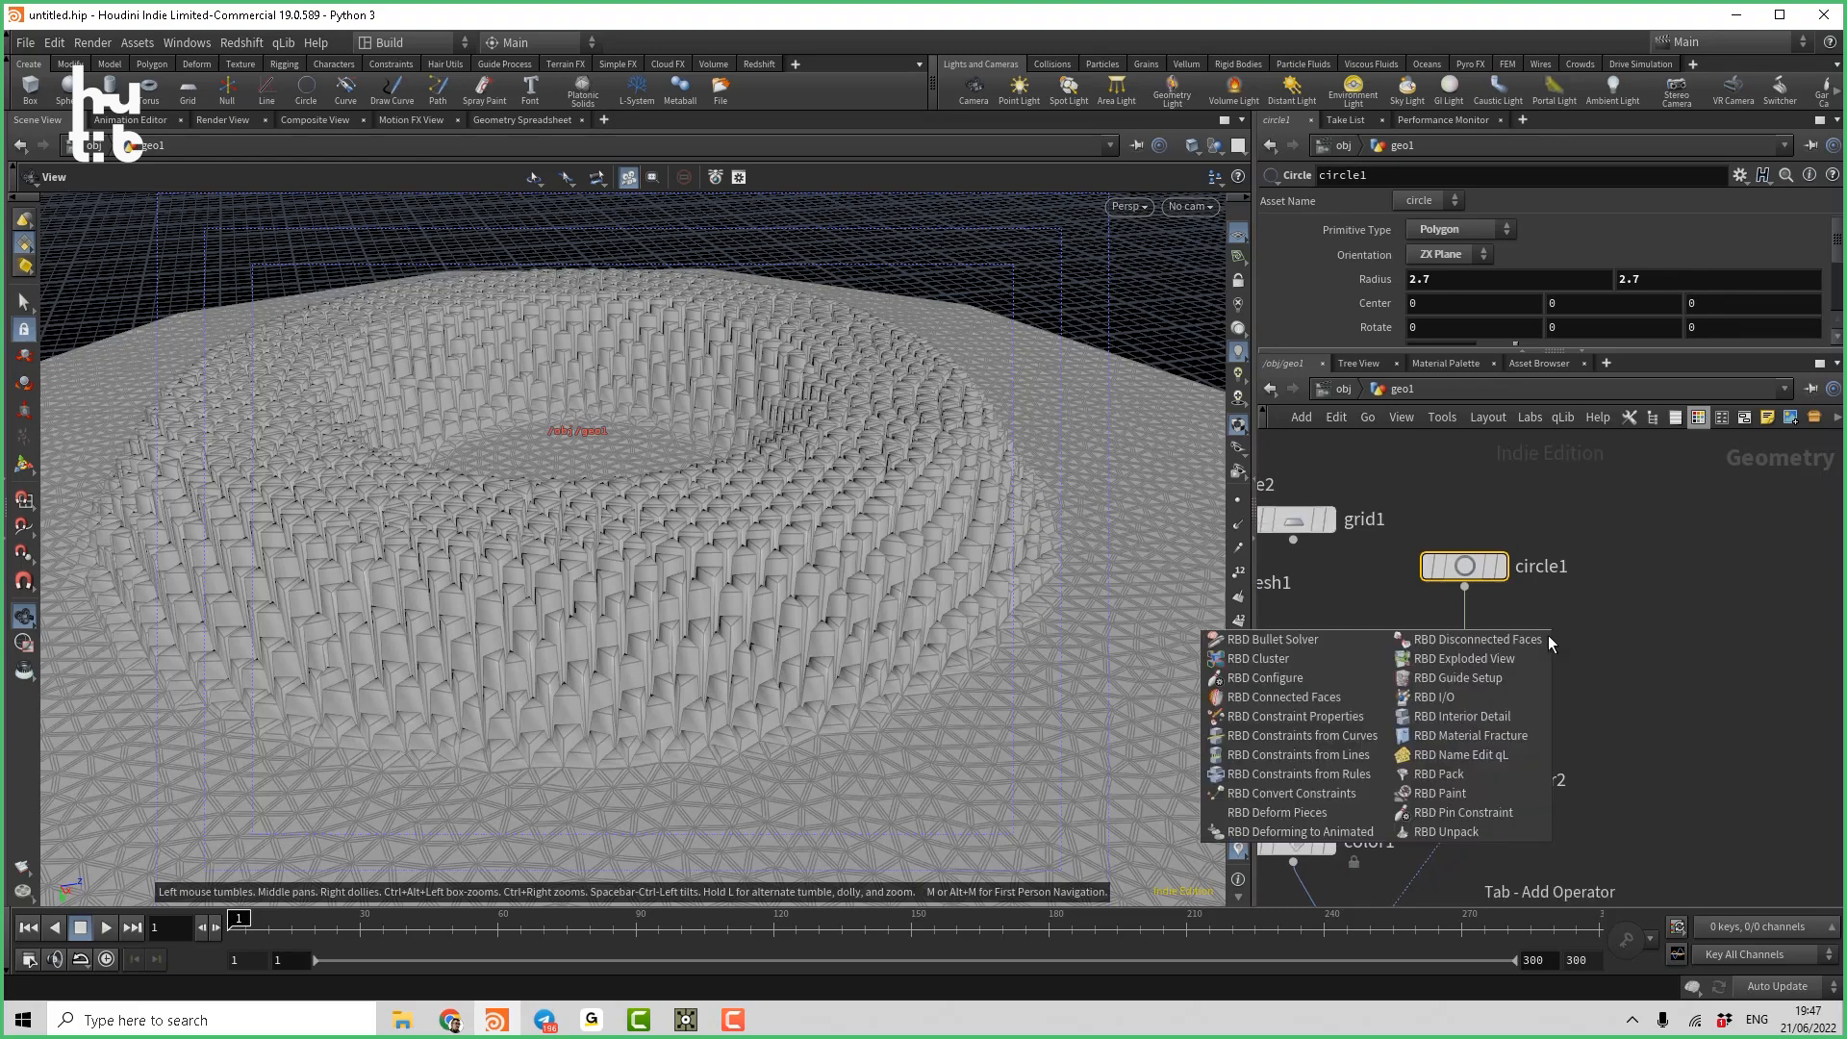
{"action": "type", "text": "fo"}
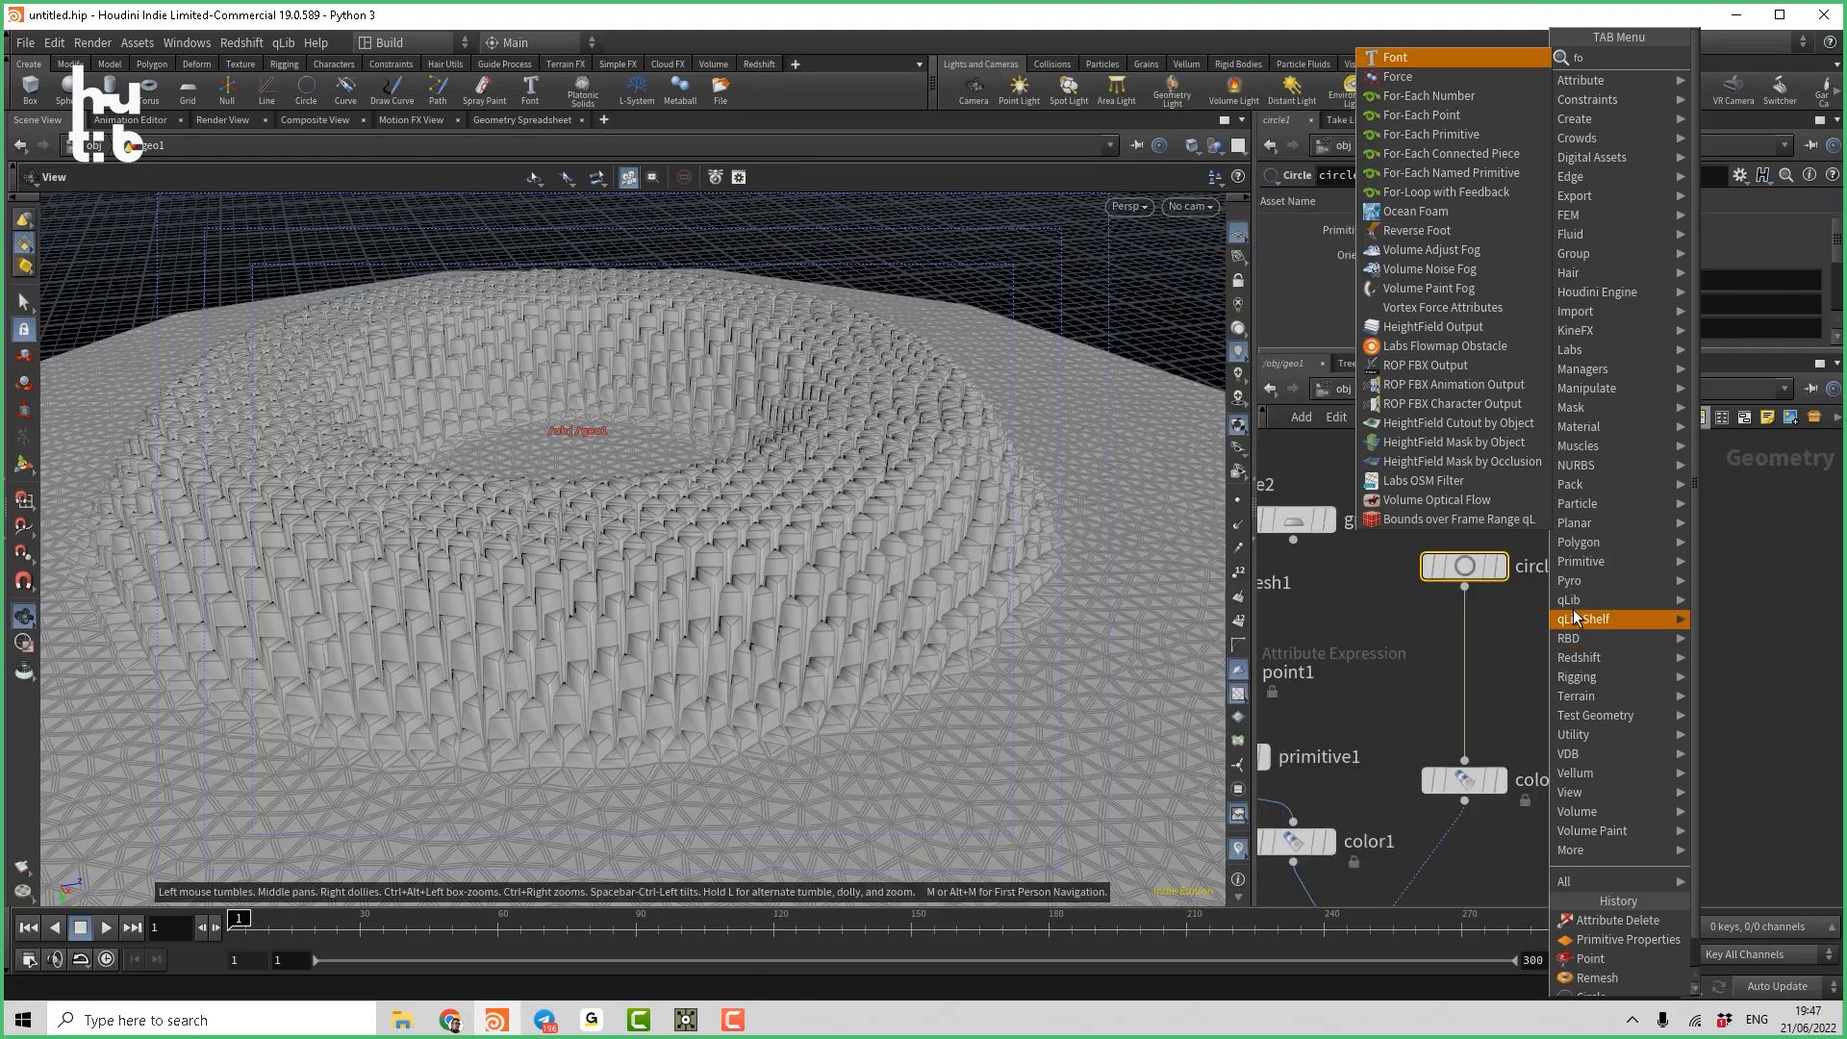
{"action": "left_click", "coordinate": [1453, 57]}
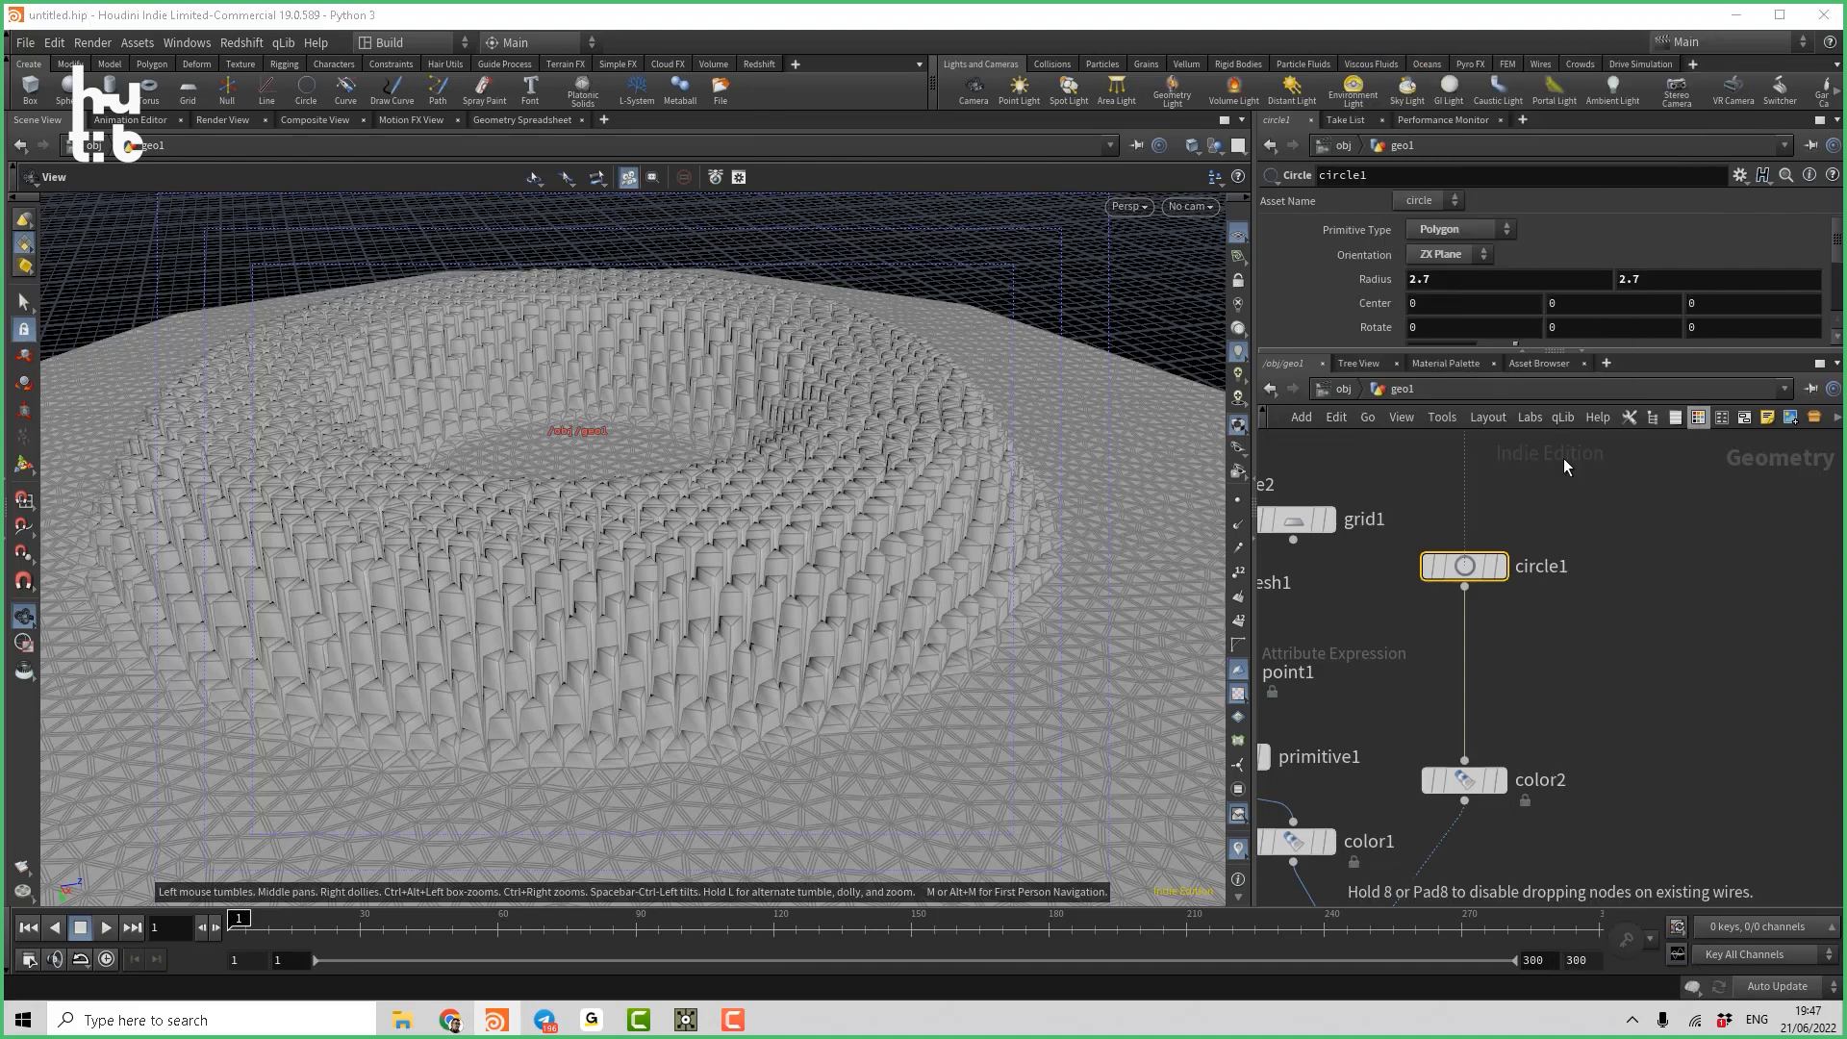
{"action": "left_click", "coordinate": [1631, 624]}
{"action": "left_click", "coordinate": [1655, 624]}
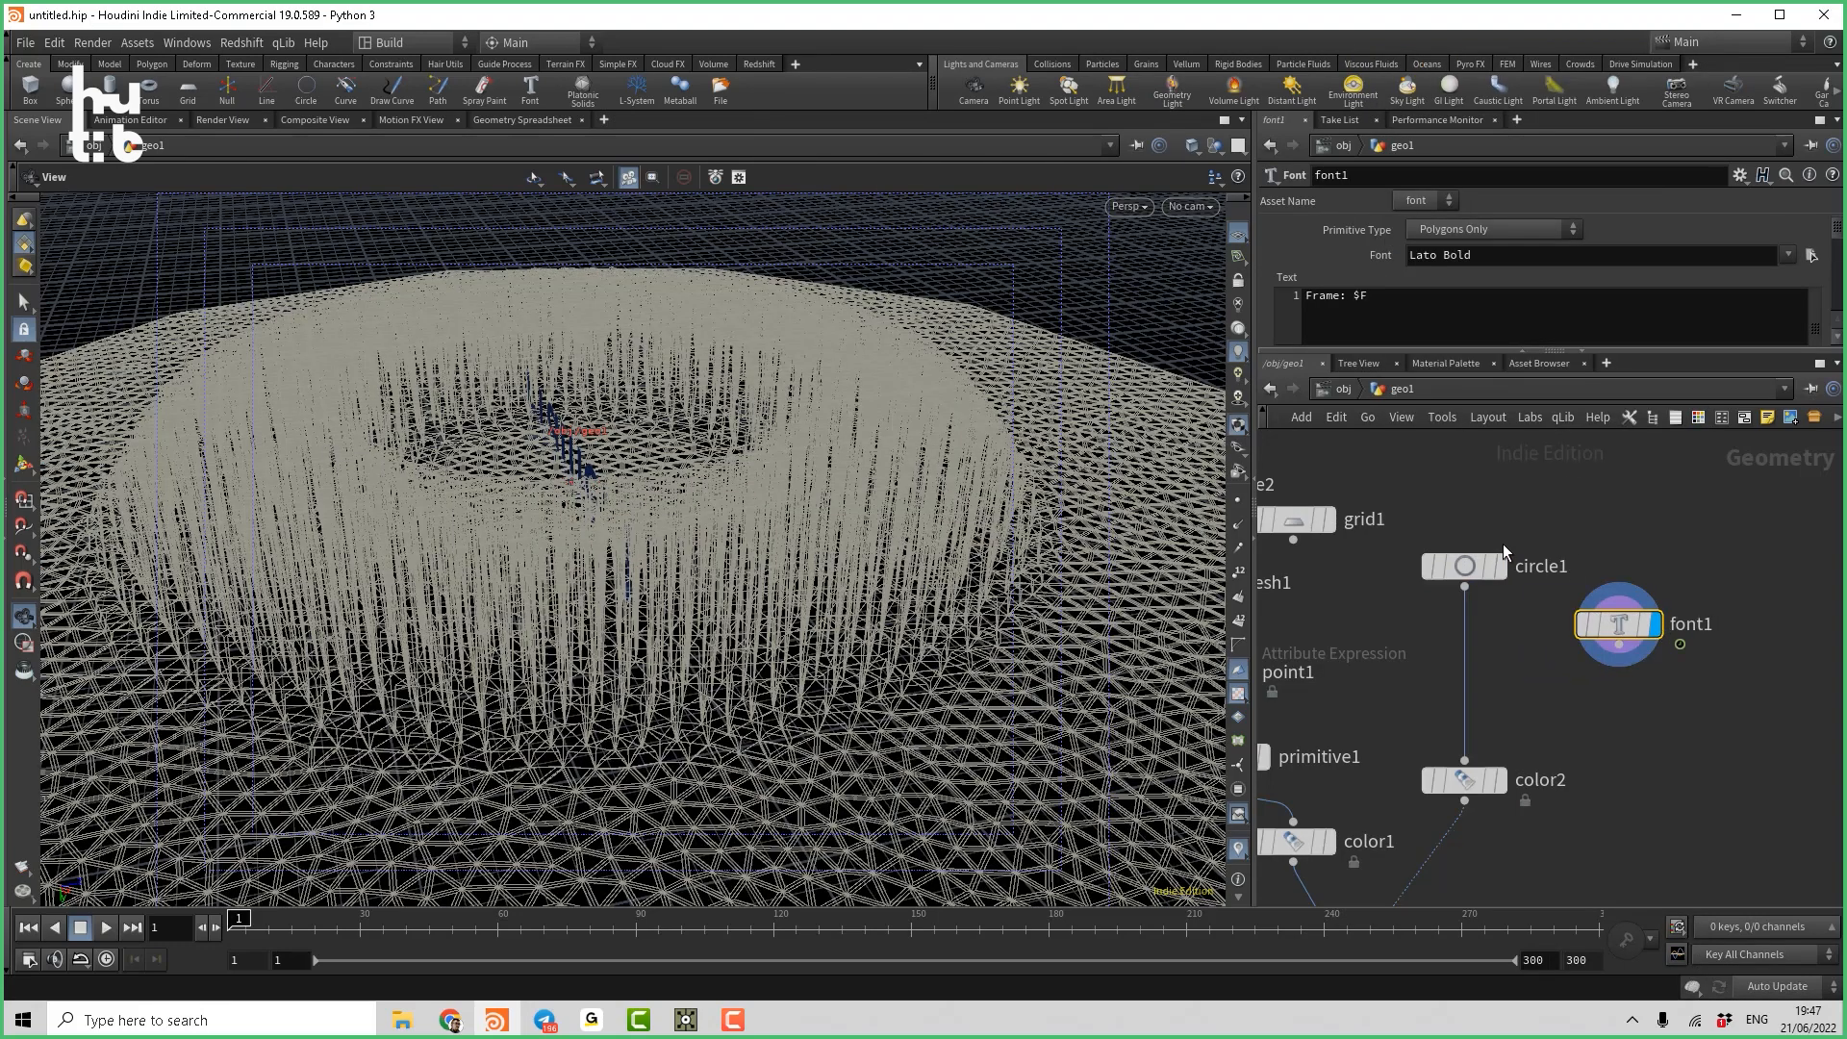
Enlarge the parameter area and replace font1's text with just the frame variable $F.
{"action": "left_click_drag", "start_coordinate": [1313, 352], "coordinate": [1280, 583]}
{"action": "left_click_drag", "start_coordinate": [716, 540], "coordinate": [962, 462]}
{"action": "left_click", "coordinate": [1383, 304]}
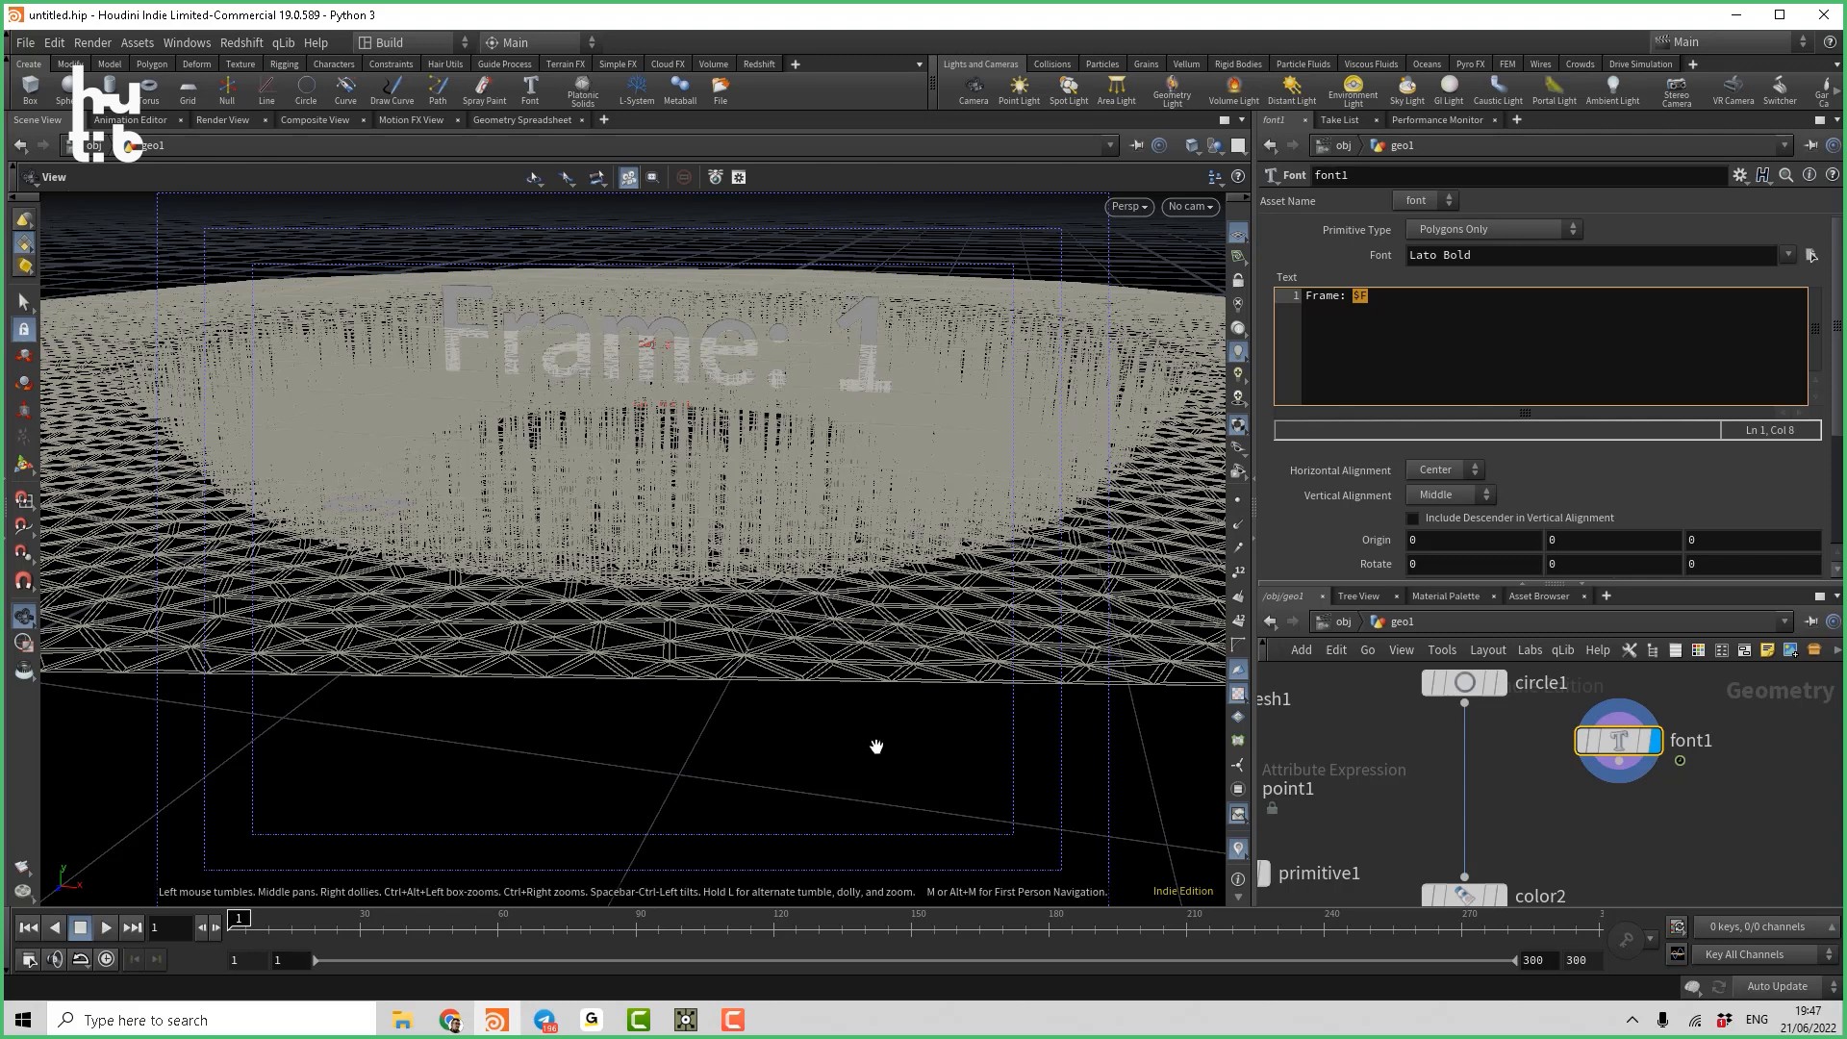
{"action": "mouse_move", "coordinate": [248, 921]}
{"action": "left_mouse_down"}
{"action": "mouse_move", "coordinate": [535, 929]}
{"action": "mouse_move", "coordinate": [648, 971]}
{"action": "mouse_move", "coordinate": [604, 929]}
{"action": "mouse_move", "coordinate": [229, 919]}
{"action": "left_mouse_up"}
{"action": "left_click", "coordinate": [1350, 335]}
{"action": "left_click", "coordinate": [794, 813]}
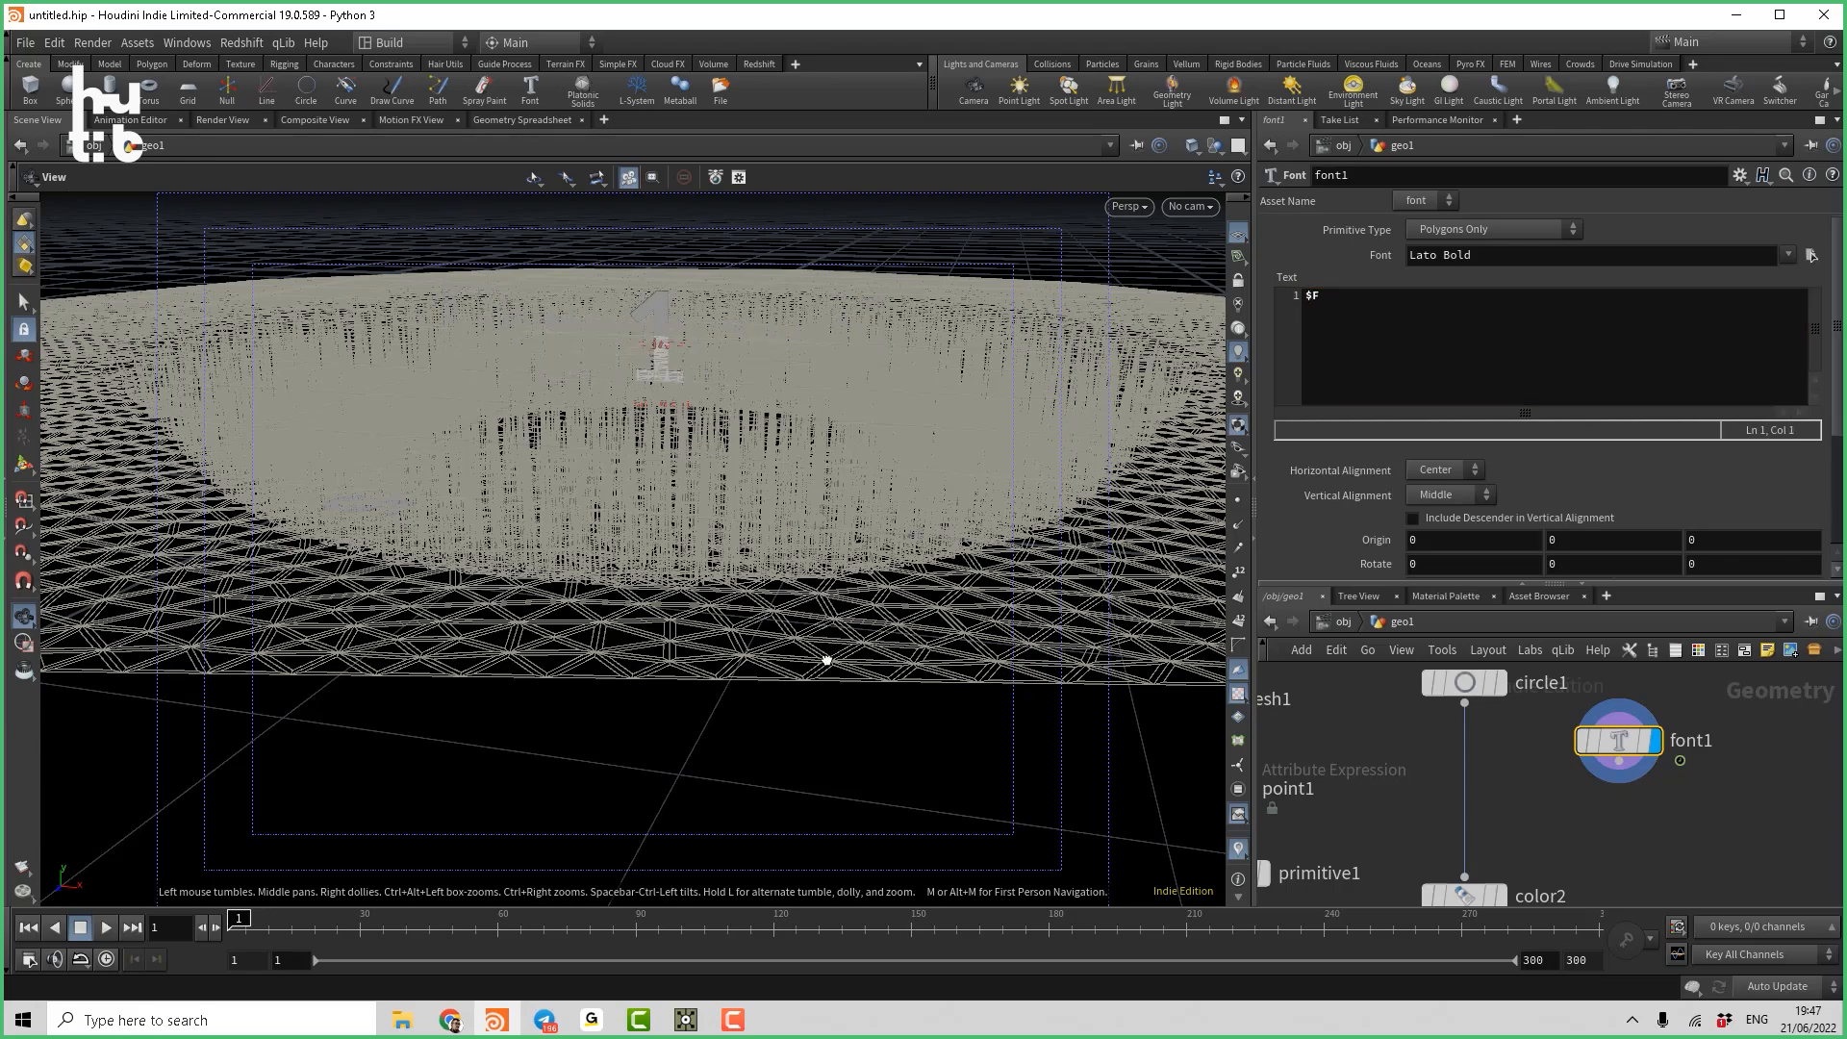
Rotate font1 by 90 degrees on the X axis and set its font size to 10.3.
{"action": "left_click_drag", "start_coordinate": [836, 655], "coordinate": [793, 681]}
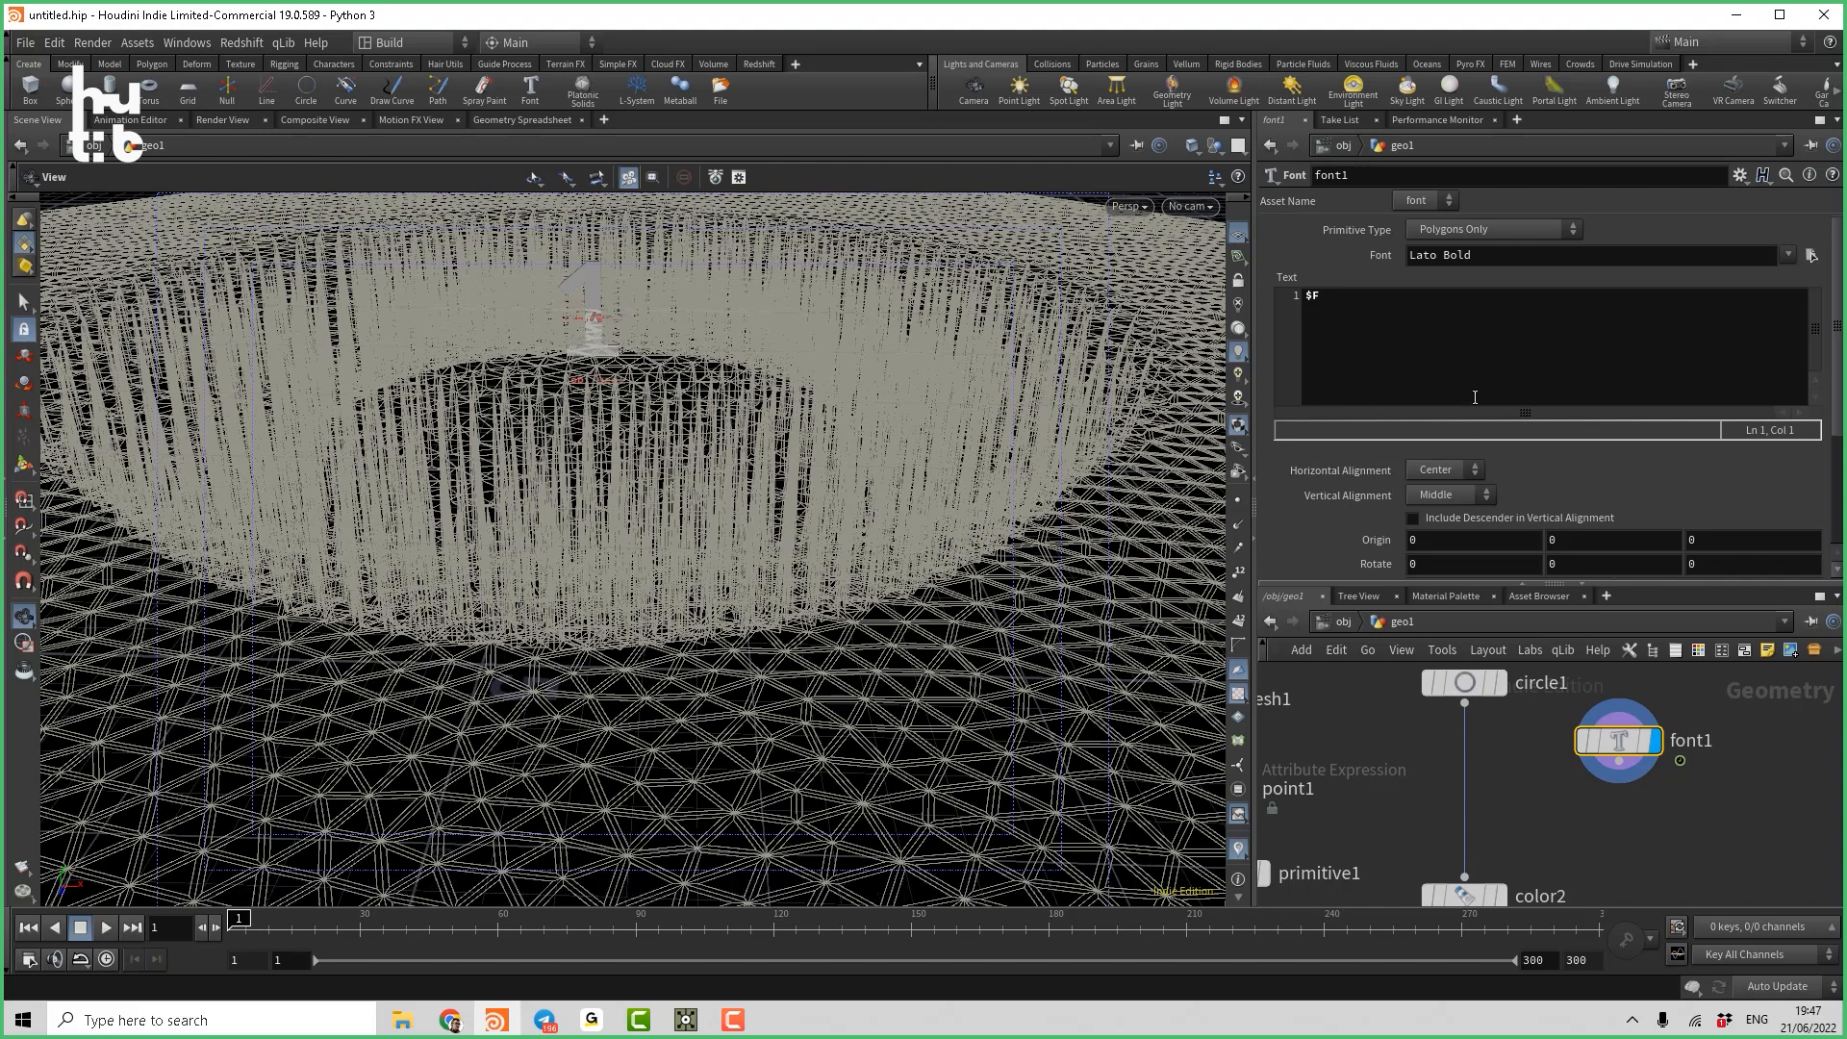
{"action": "scroll", "coordinate": [1500, 452], "scroll_direction": "down", "scroll_amount": 1}
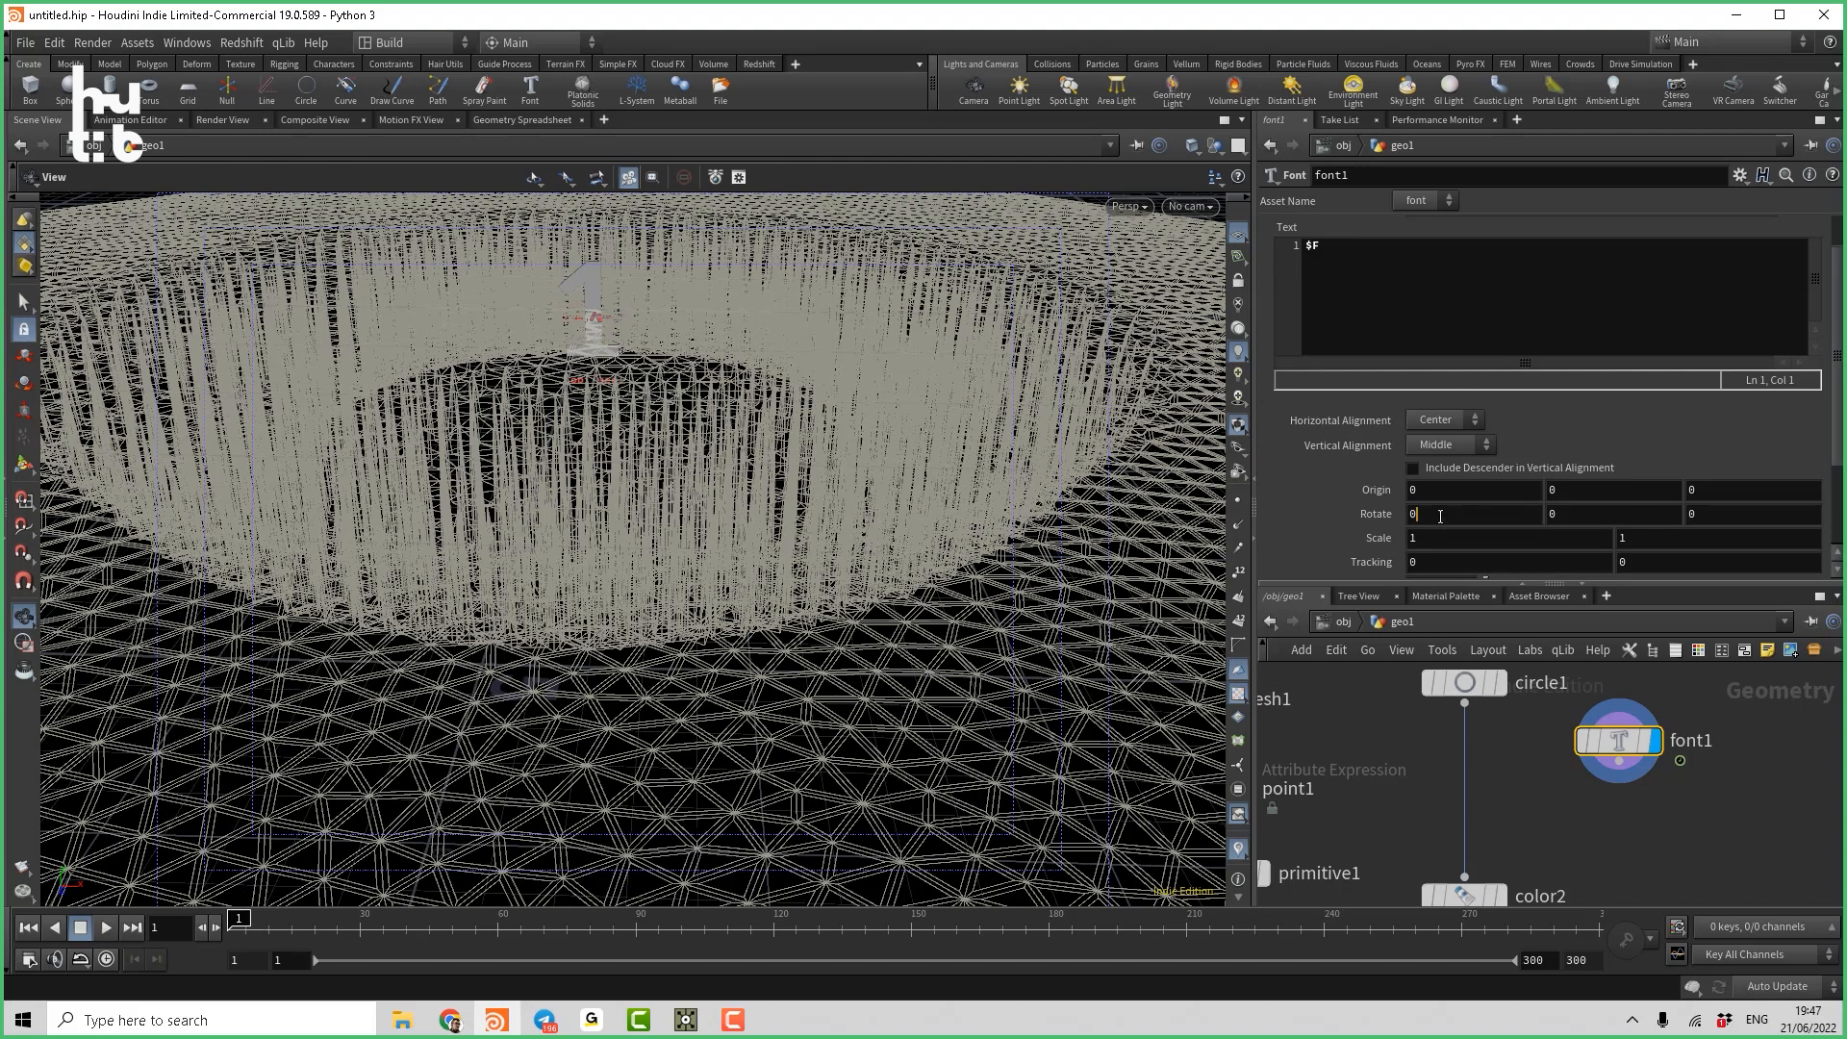
{"action": "key", "text": "Return"}
{"action": "left_click_drag", "start_coordinate": [962, 520], "coordinate": [1135, 375]}
{"action": "scroll", "coordinate": [1540, 312], "scroll_direction": "up", "scroll_amount": 1}
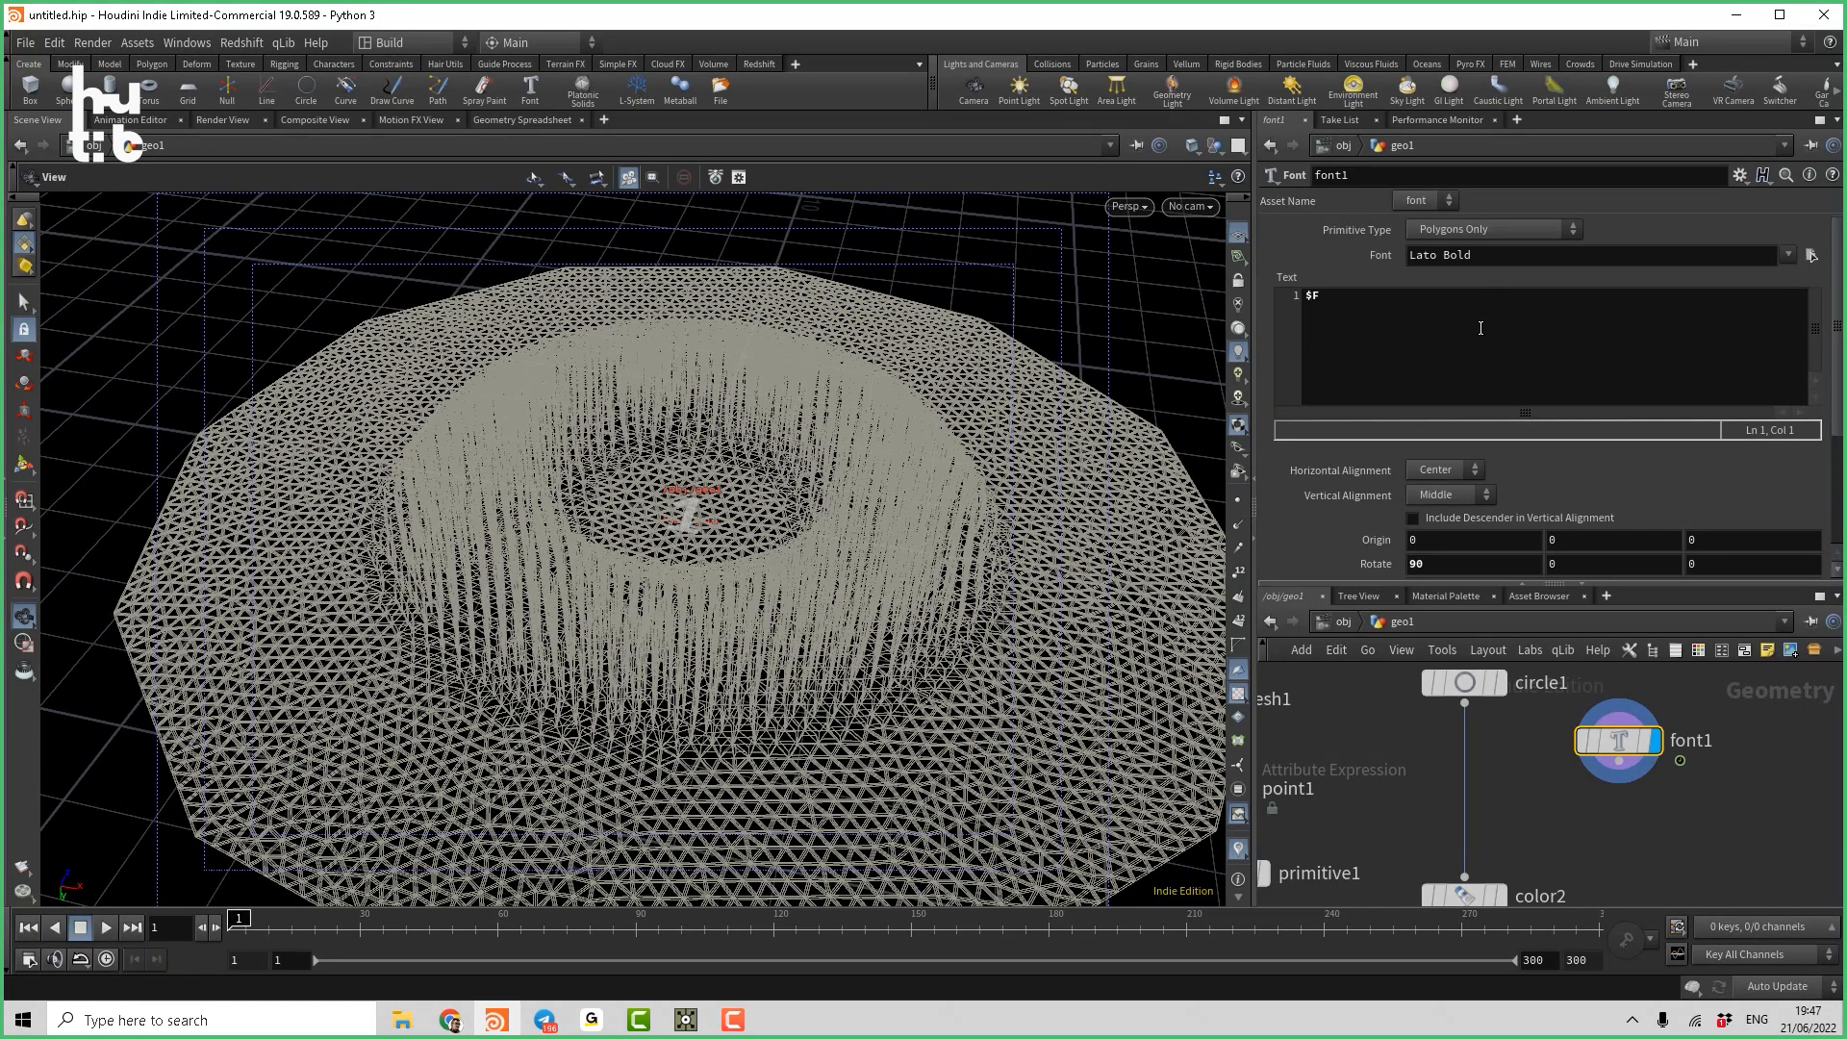
{"action": "scroll", "coordinate": [1553, 395], "scroll_direction": "down", "scroll_amount": 3}
{"action": "left_click_drag", "start_coordinate": [1485, 486], "coordinate": [1515, 489]}
Add a Resample node connected after font1 and display its result.
{"action": "middle_click_drag", "start_coordinate": [1671, 783], "coordinate": [1671, 738]}
{"action": "key", "text": "Tab"}
{"action": "type", "text": "re"}
{"action": "left_click", "coordinate": [1289, 134]}
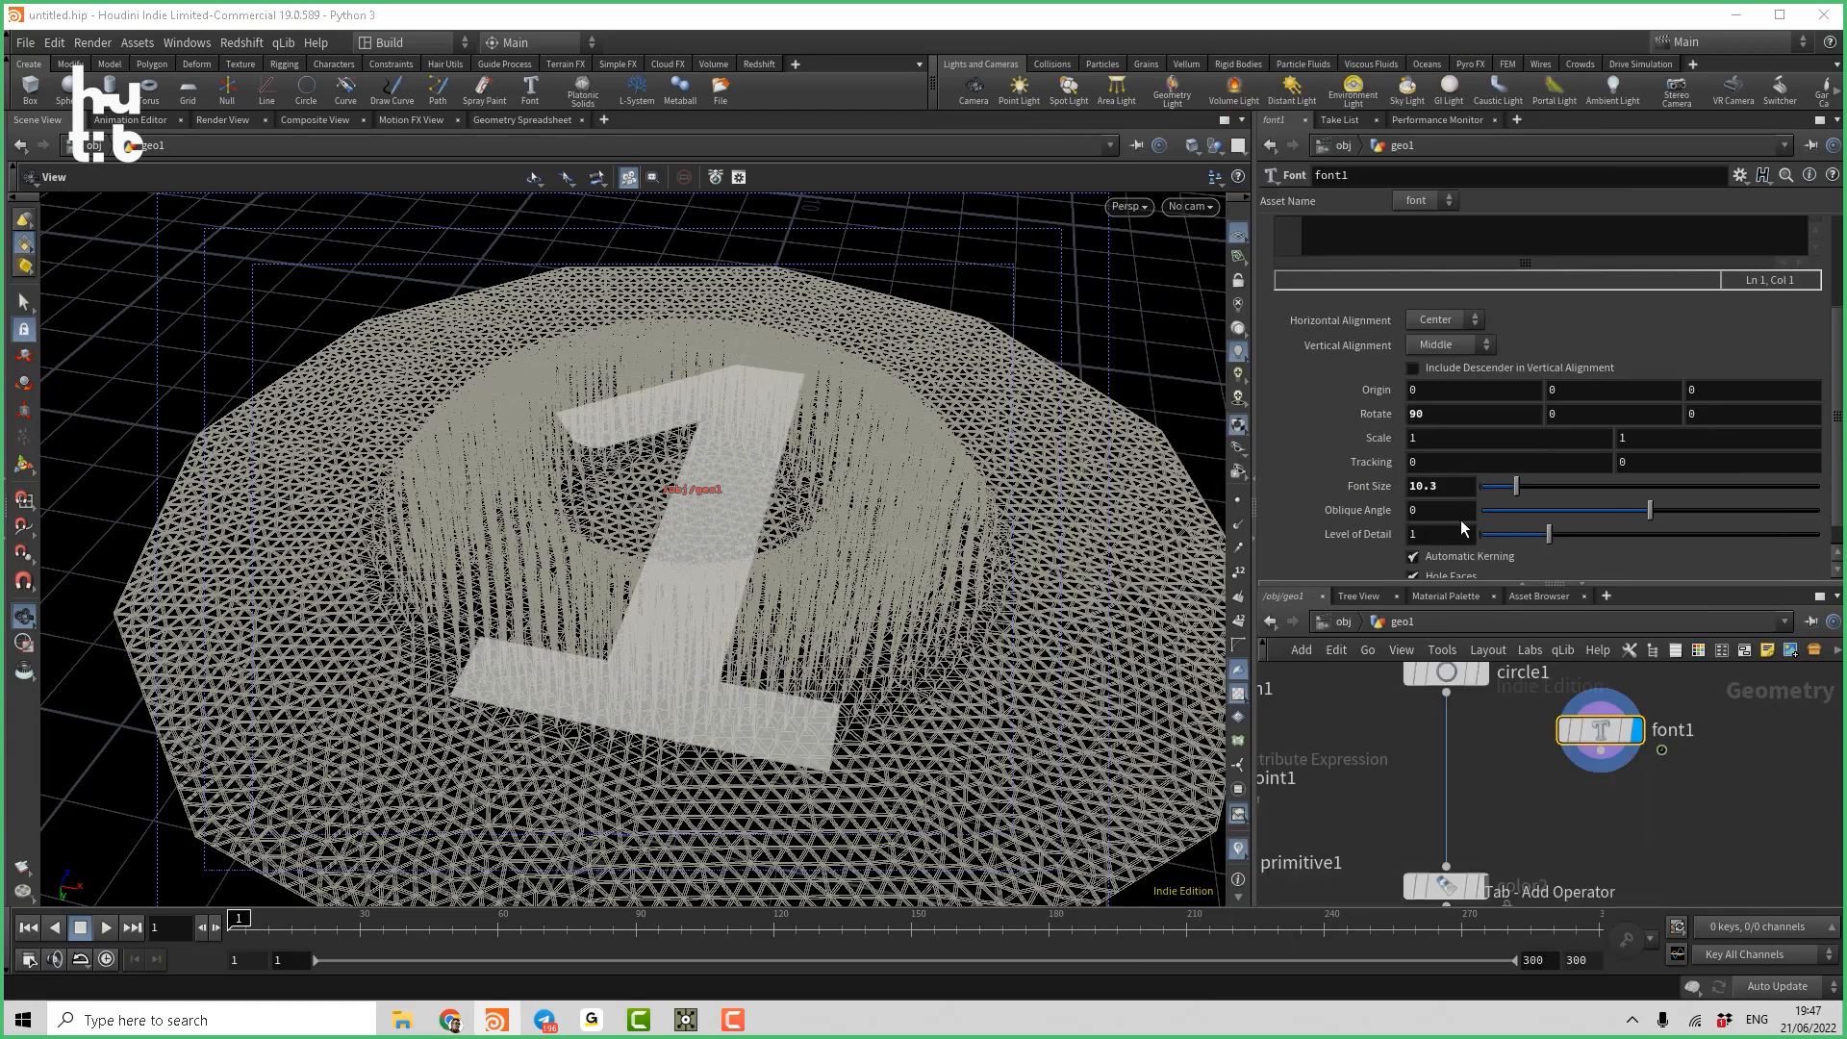
{"action": "left_click", "coordinate": [1591, 813]}
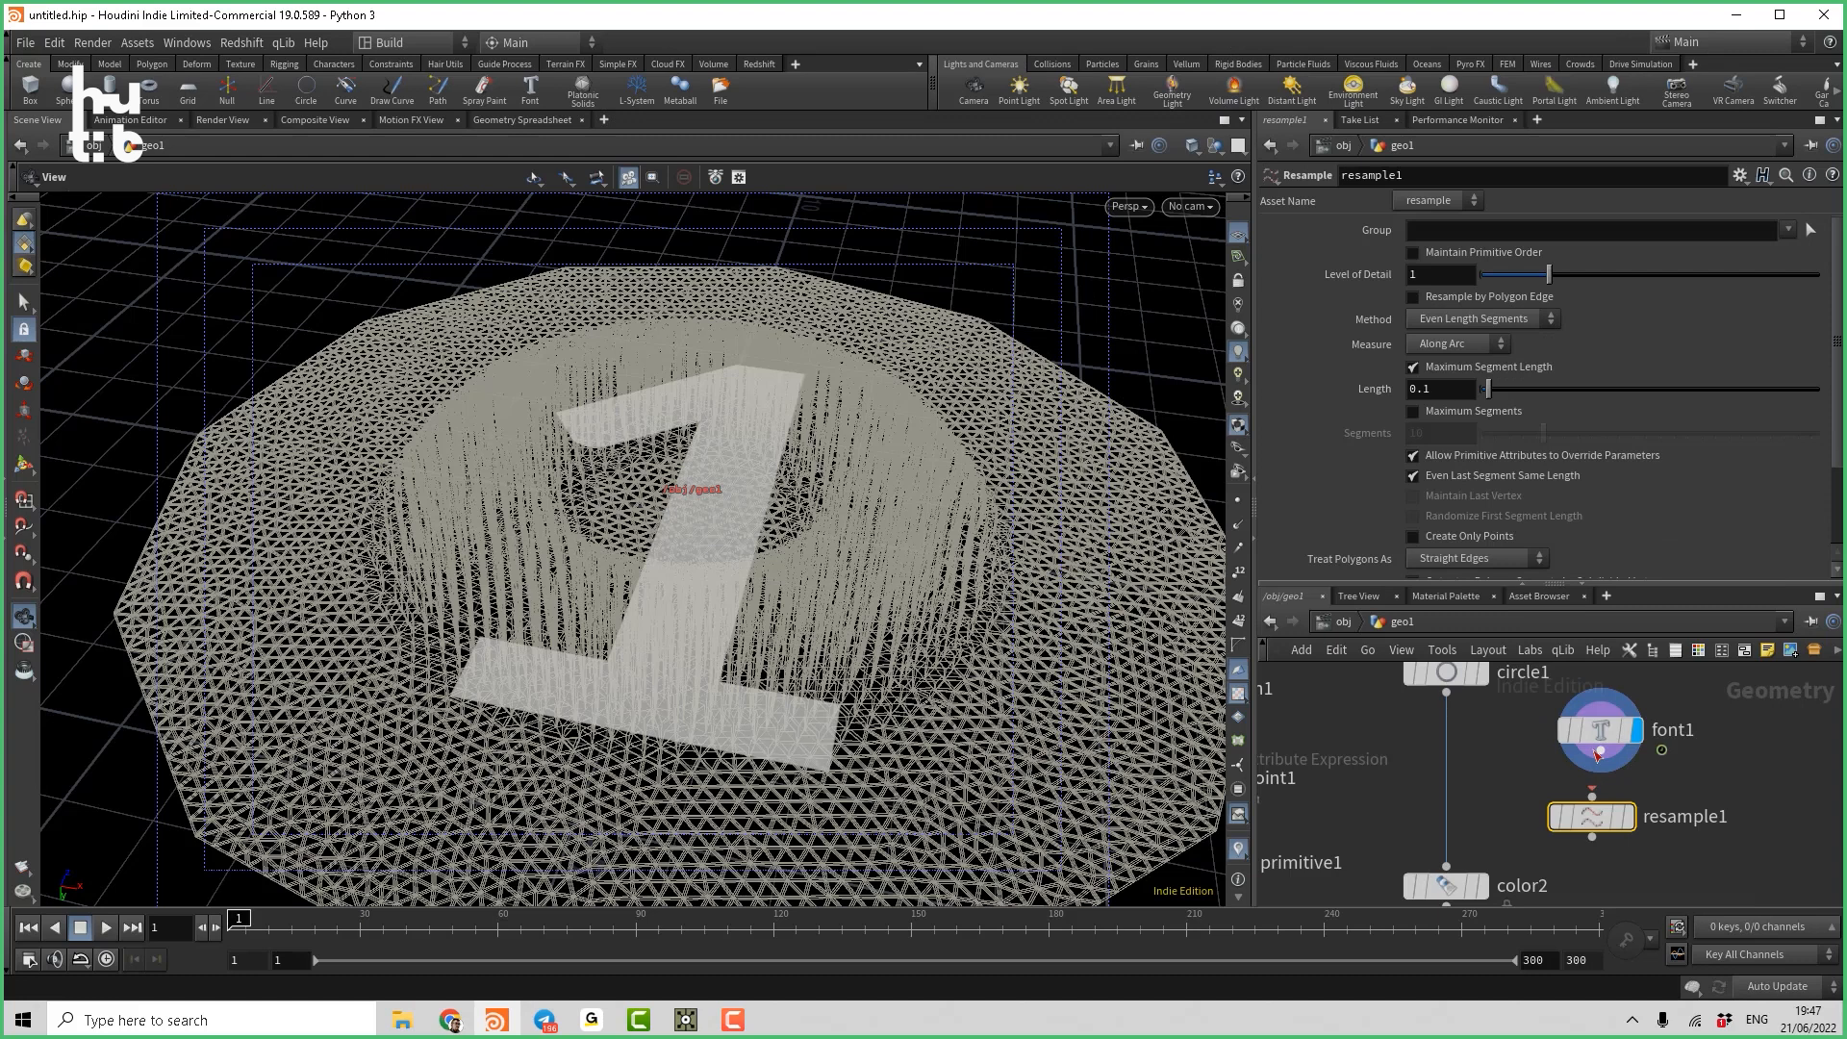
{"action": "left_click", "coordinate": [1633, 823]}
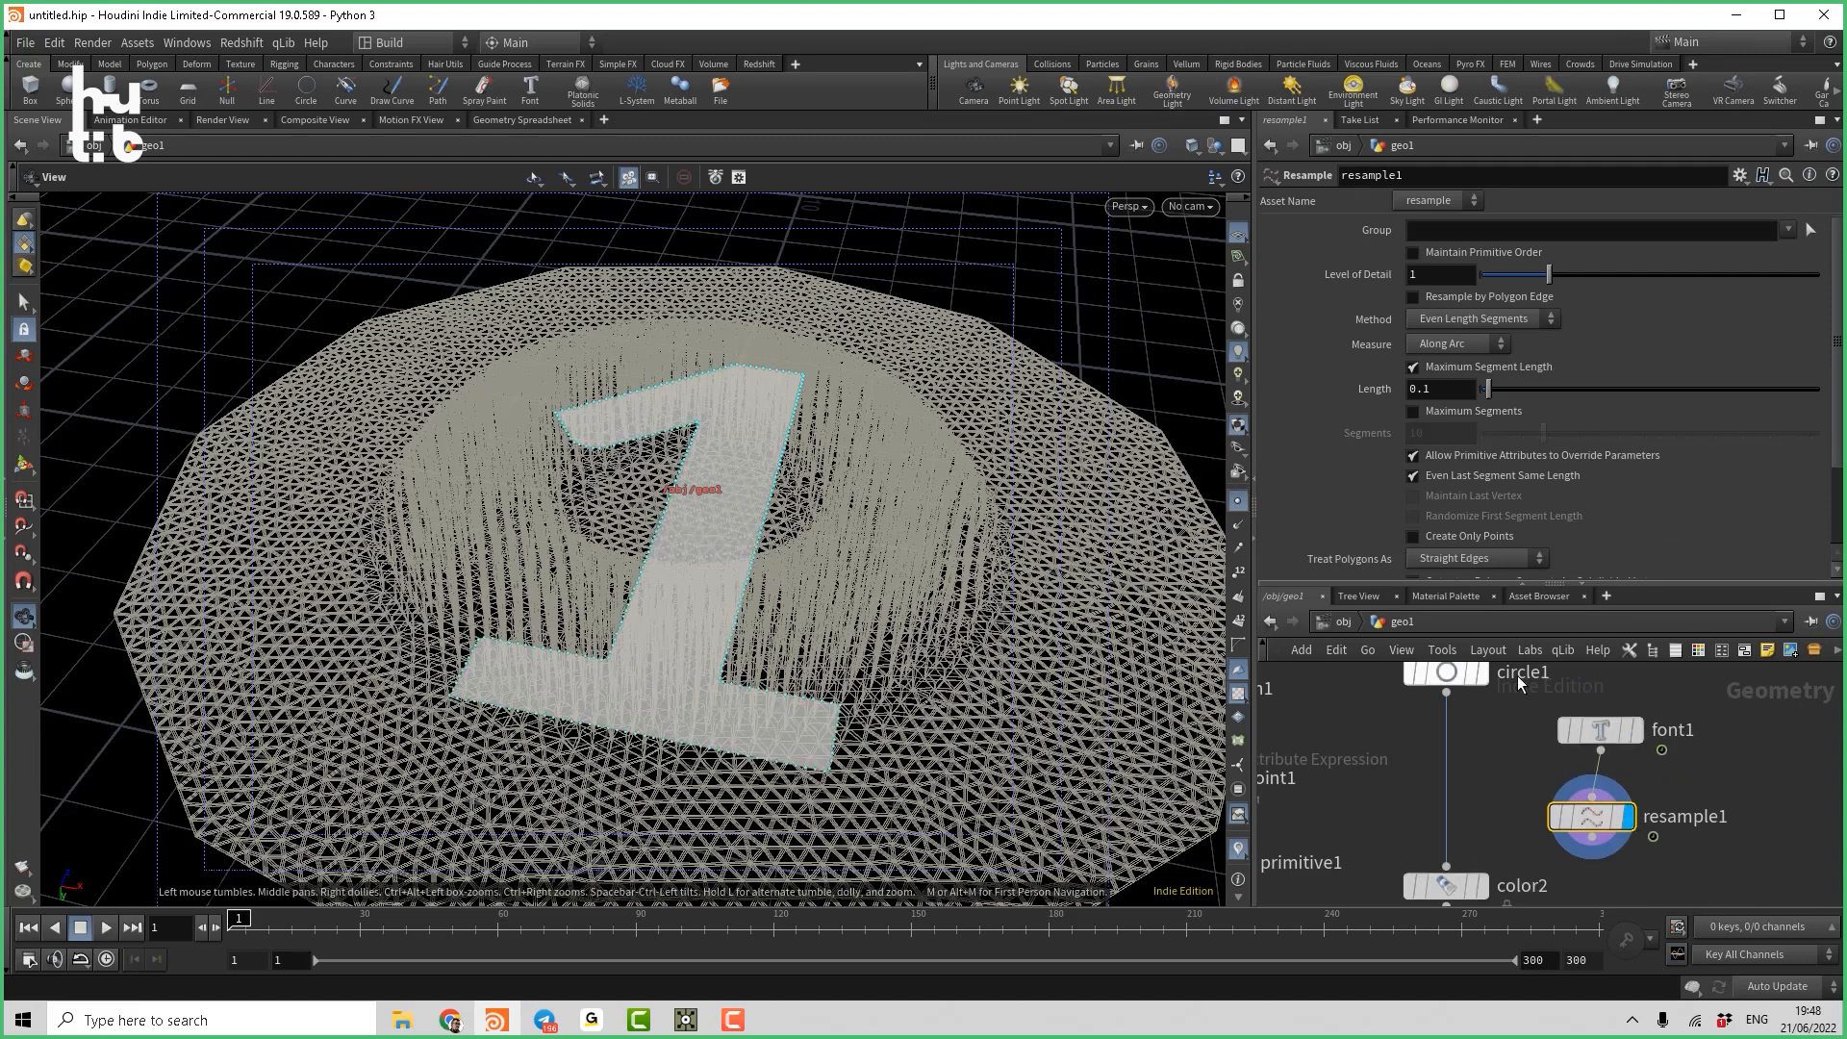
Connect resample1 to color2's input in place of circle1 and view the extruded digit from a higher angle.
{"action": "left_click", "coordinate": [1592, 837]}
{"action": "middle_click_drag", "start_coordinate": [1490, 784], "coordinate": [1510, 726]}
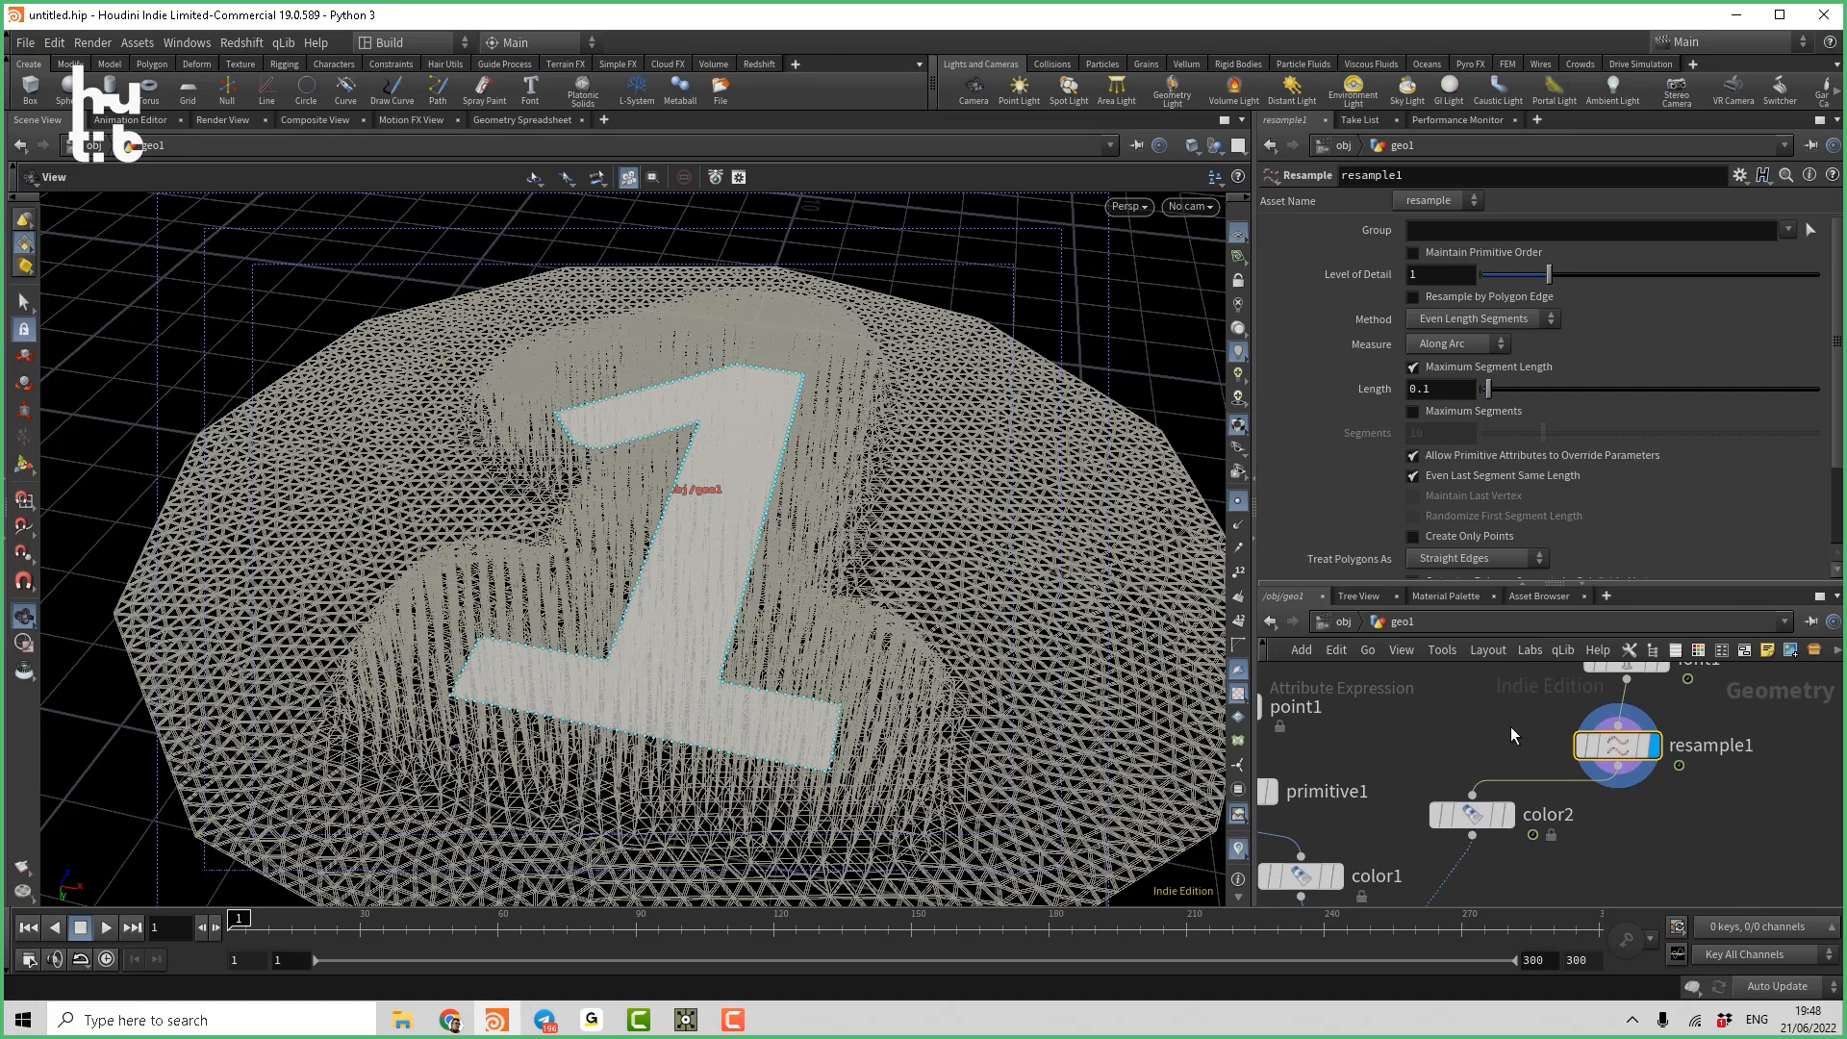
{"action": "left_click_drag", "start_coordinate": [977, 446], "coordinate": [940, 500]}
{"action": "key", "text": "w"}
{"action": "key", "text": "w"}
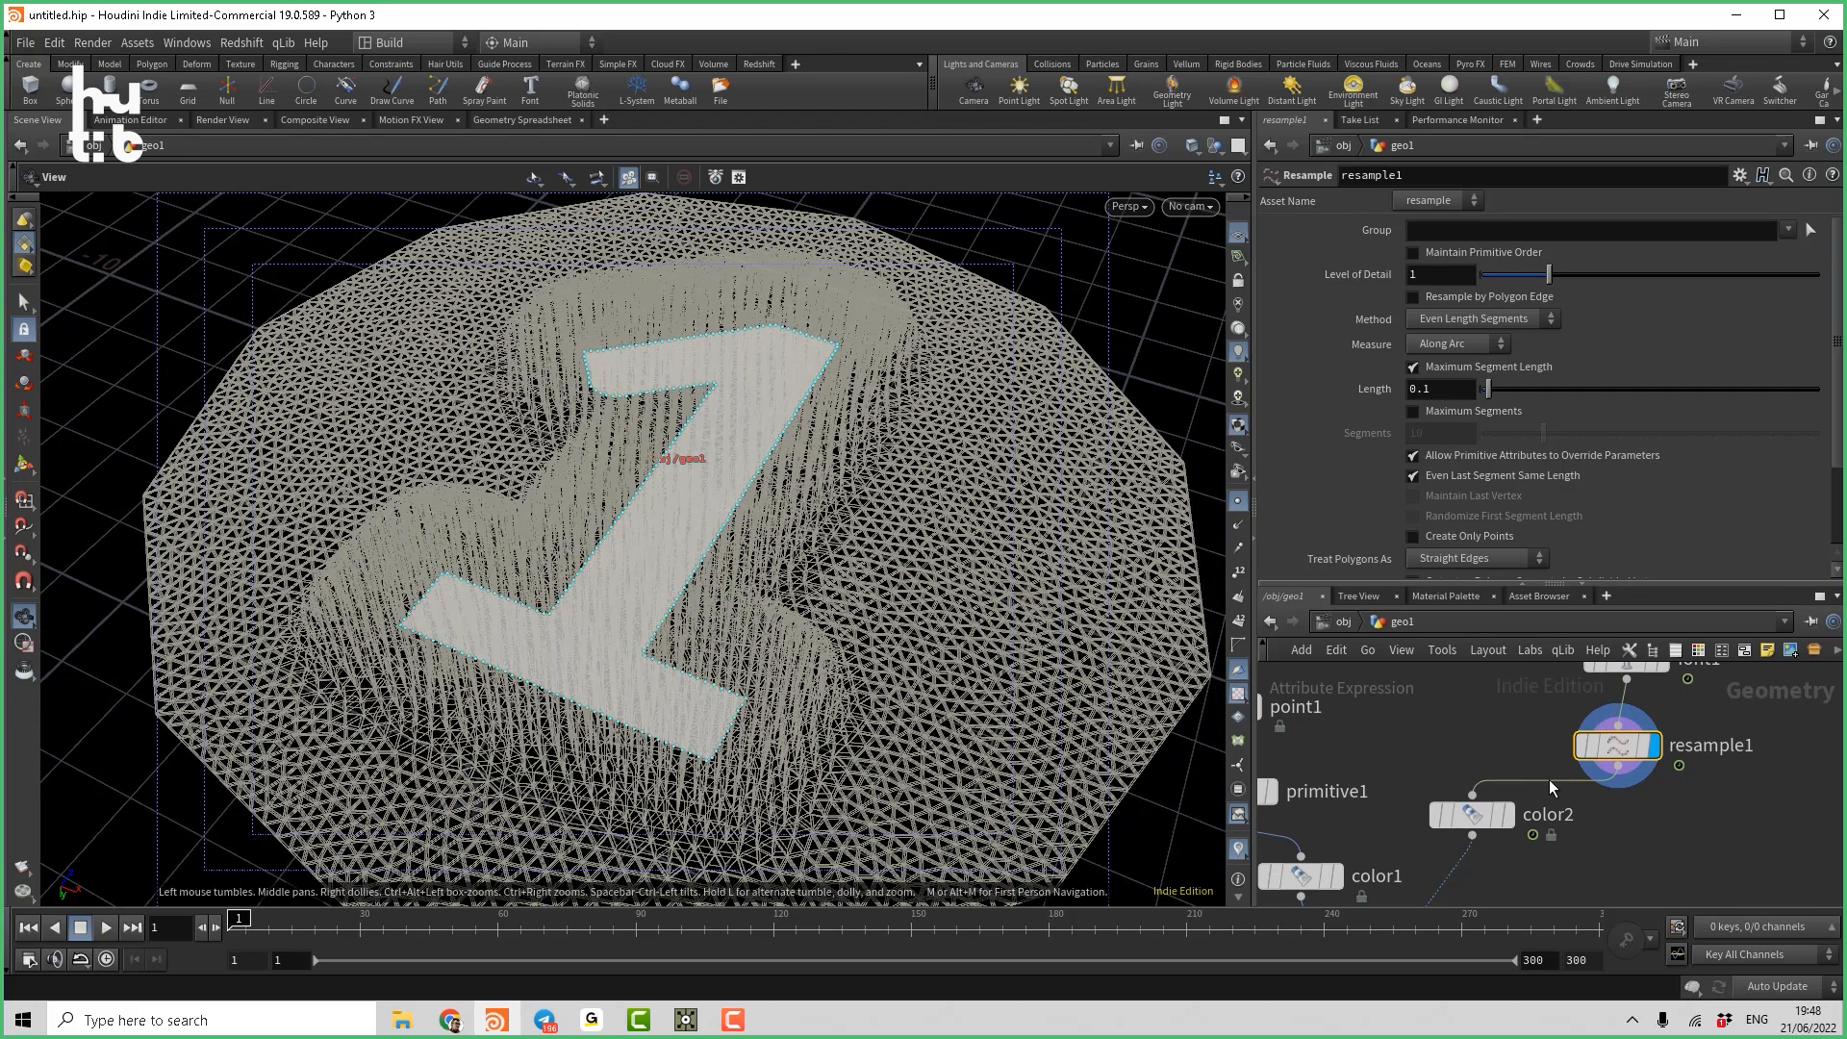
Display attribdelete1 with smooth shading instead of wireframe and with the point markers hidden.
{"action": "middle_click_drag", "start_coordinate": [1540, 855], "coordinate": [1566, 704]}
{"action": "middle_click_drag", "start_coordinate": [1541, 891], "coordinate": [1570, 713]}
{"action": "middle_click_drag", "start_coordinate": [1478, 896], "coordinate": [1519, 737]}
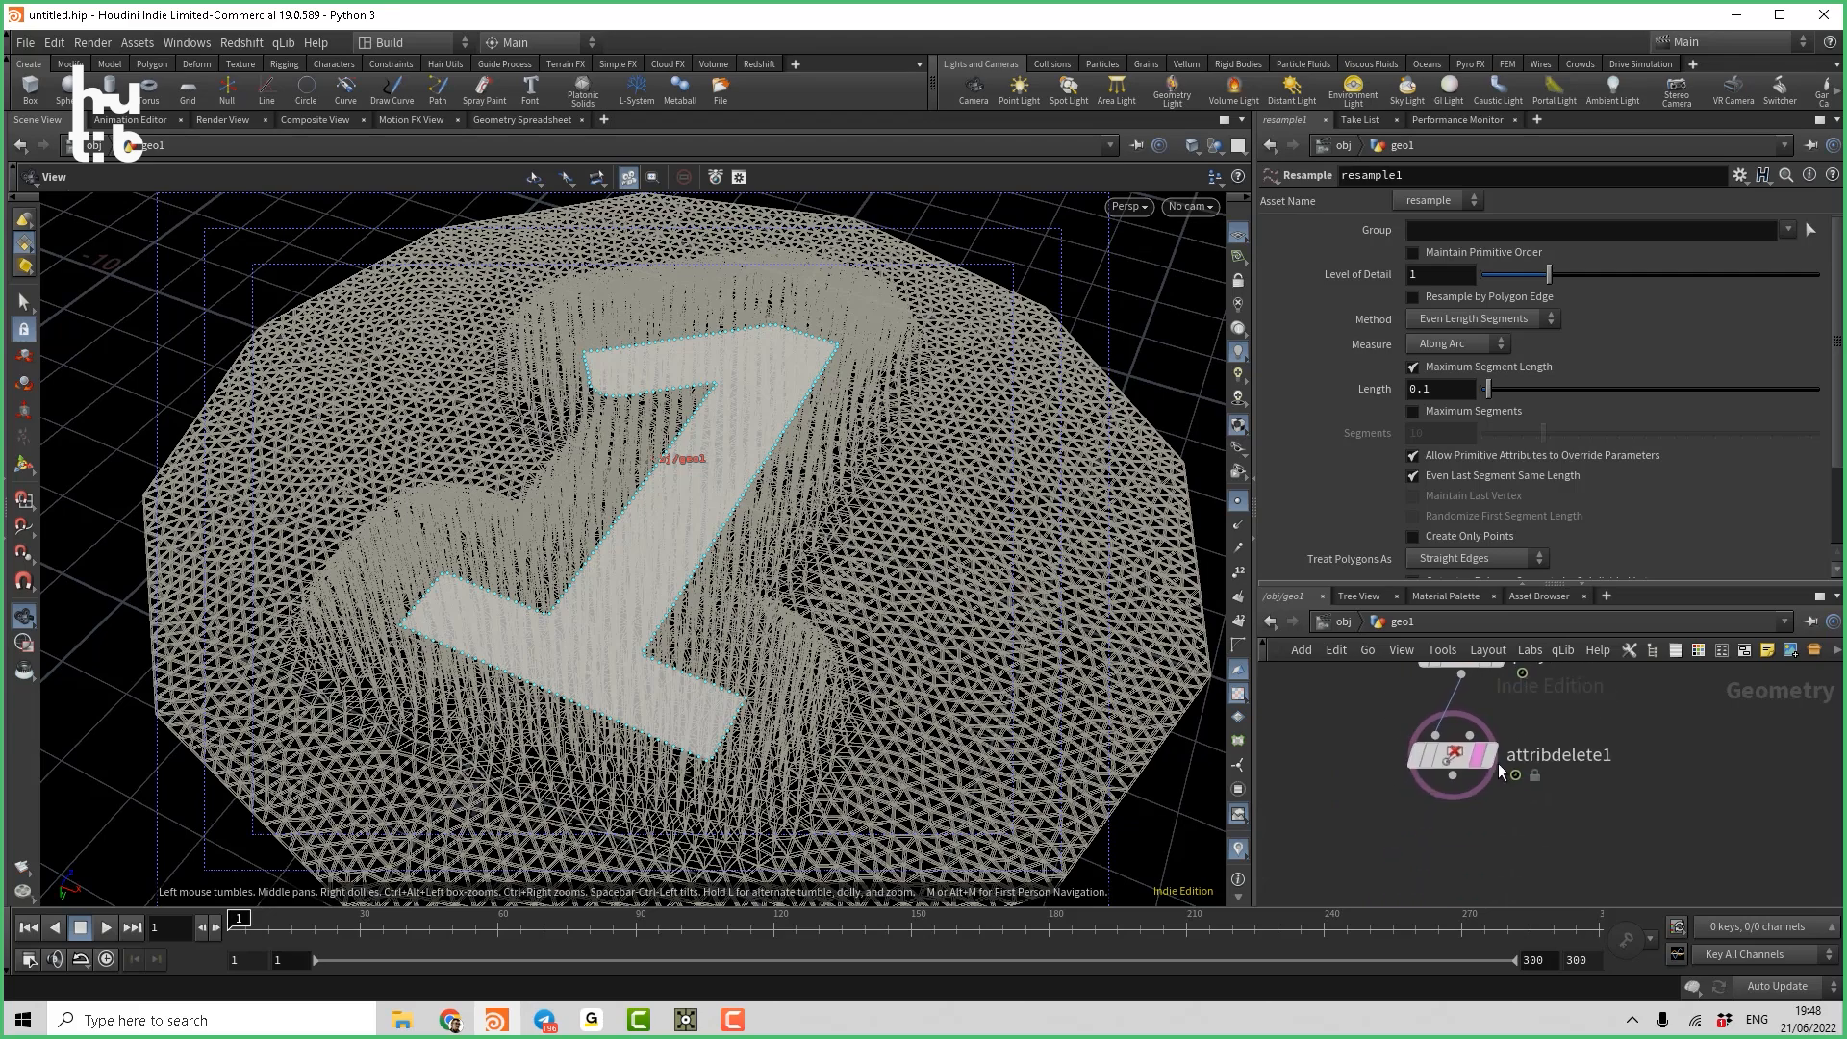
{"action": "left_click", "coordinate": [1491, 756]}
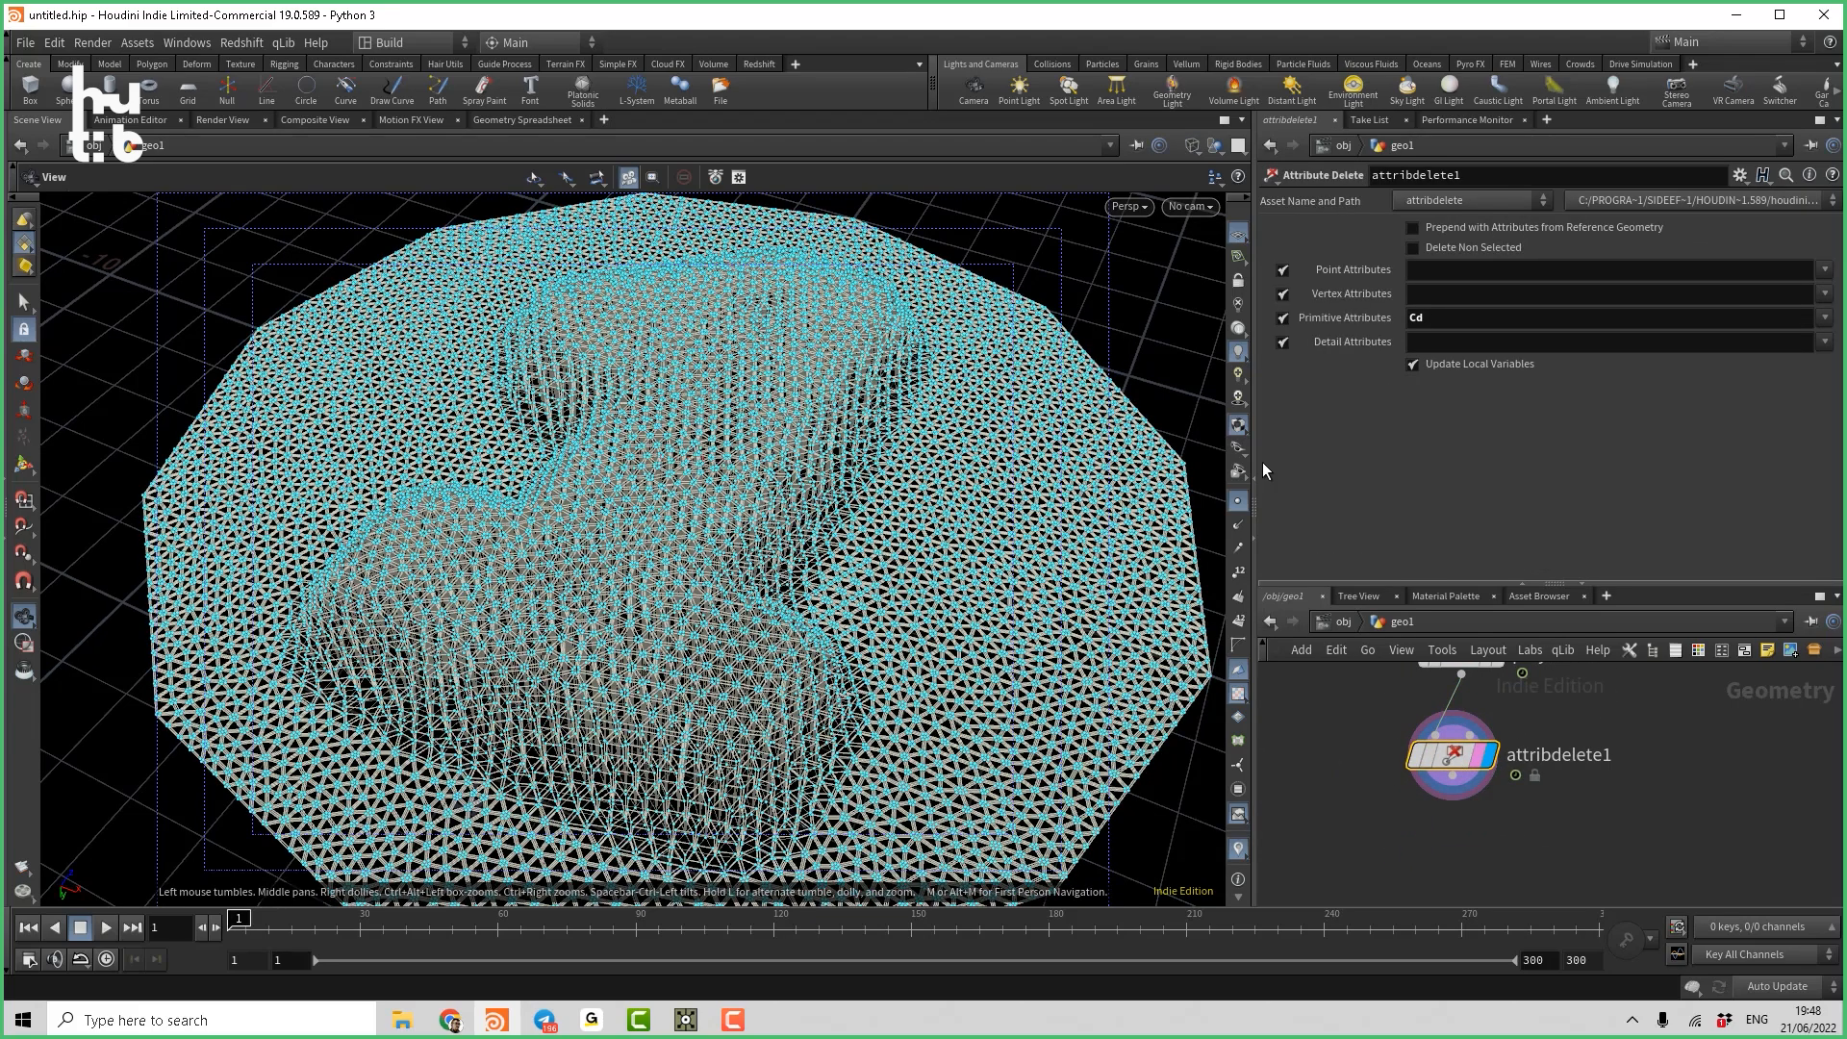
{"action": "left_click", "coordinate": [1238, 495]}
{"action": "key", "text": "w"}
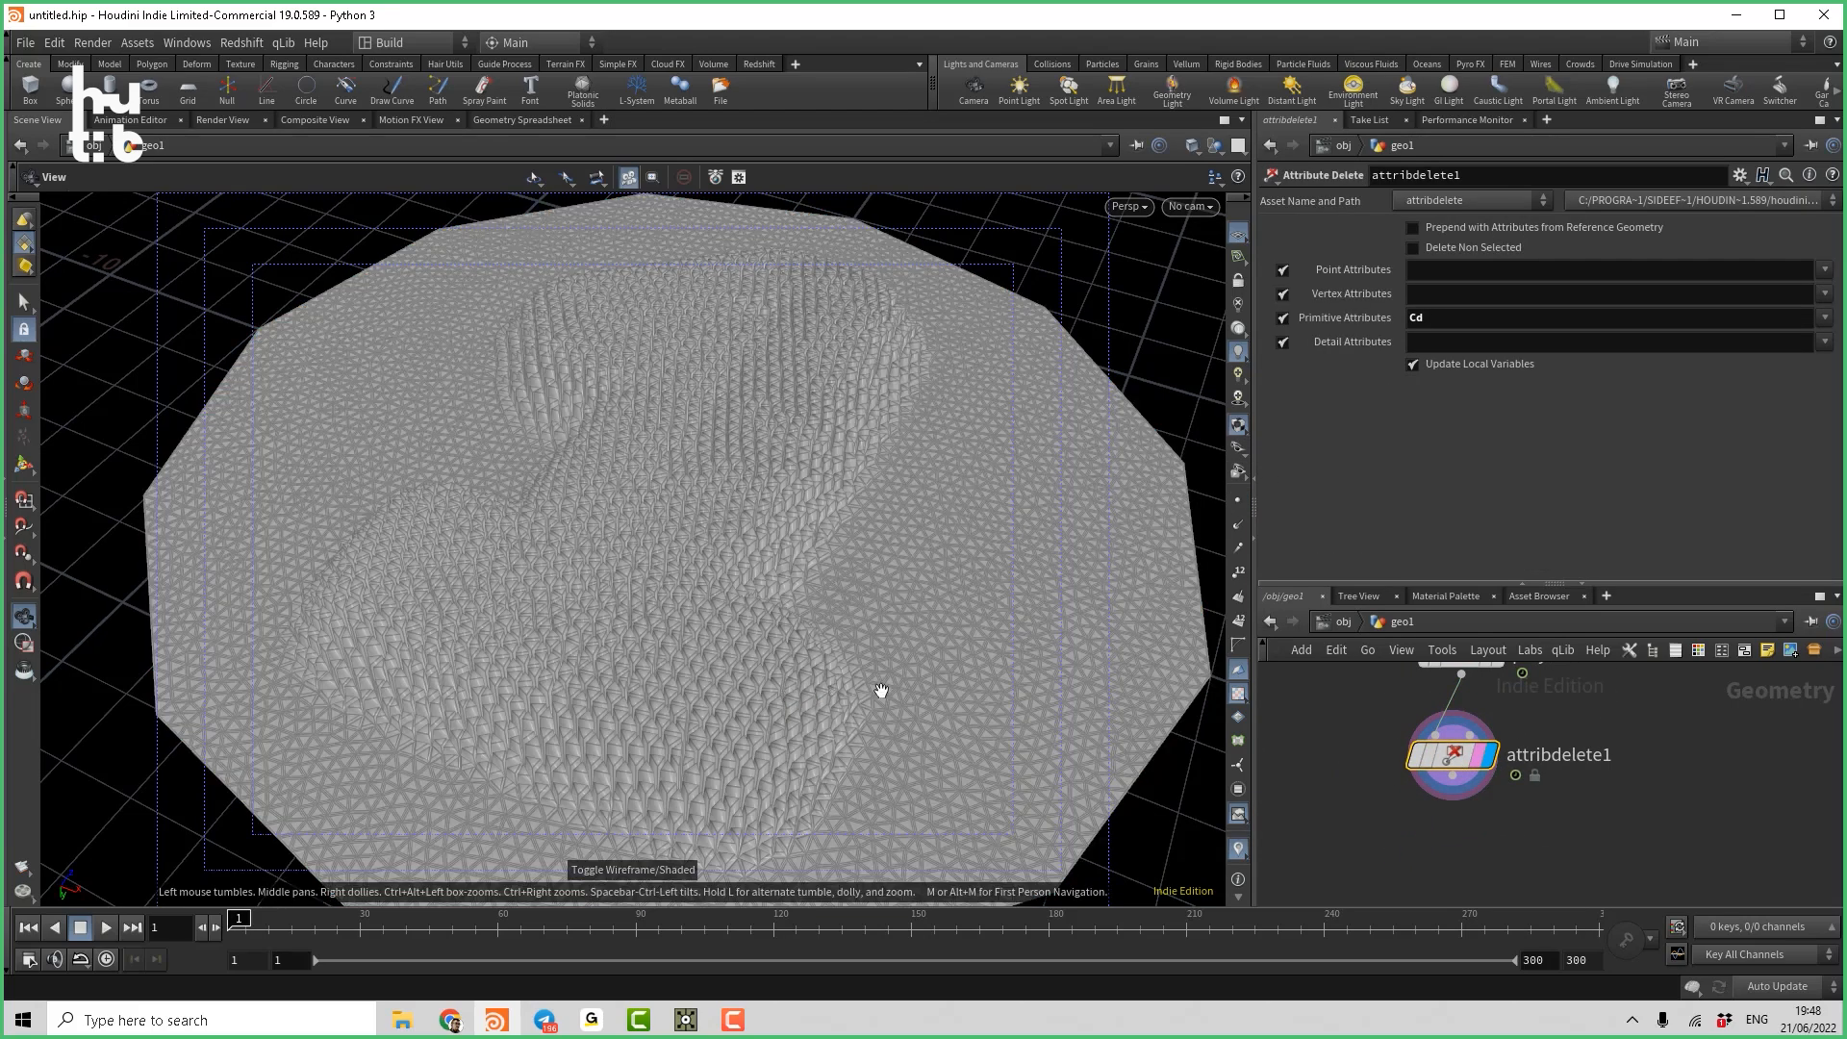
Add a Normal node connected after attribdelete1 and display its result.
{"action": "middle_click_drag", "start_coordinate": [1580, 824], "coordinate": [1578, 784]}
{"action": "key", "text": "Tab"}
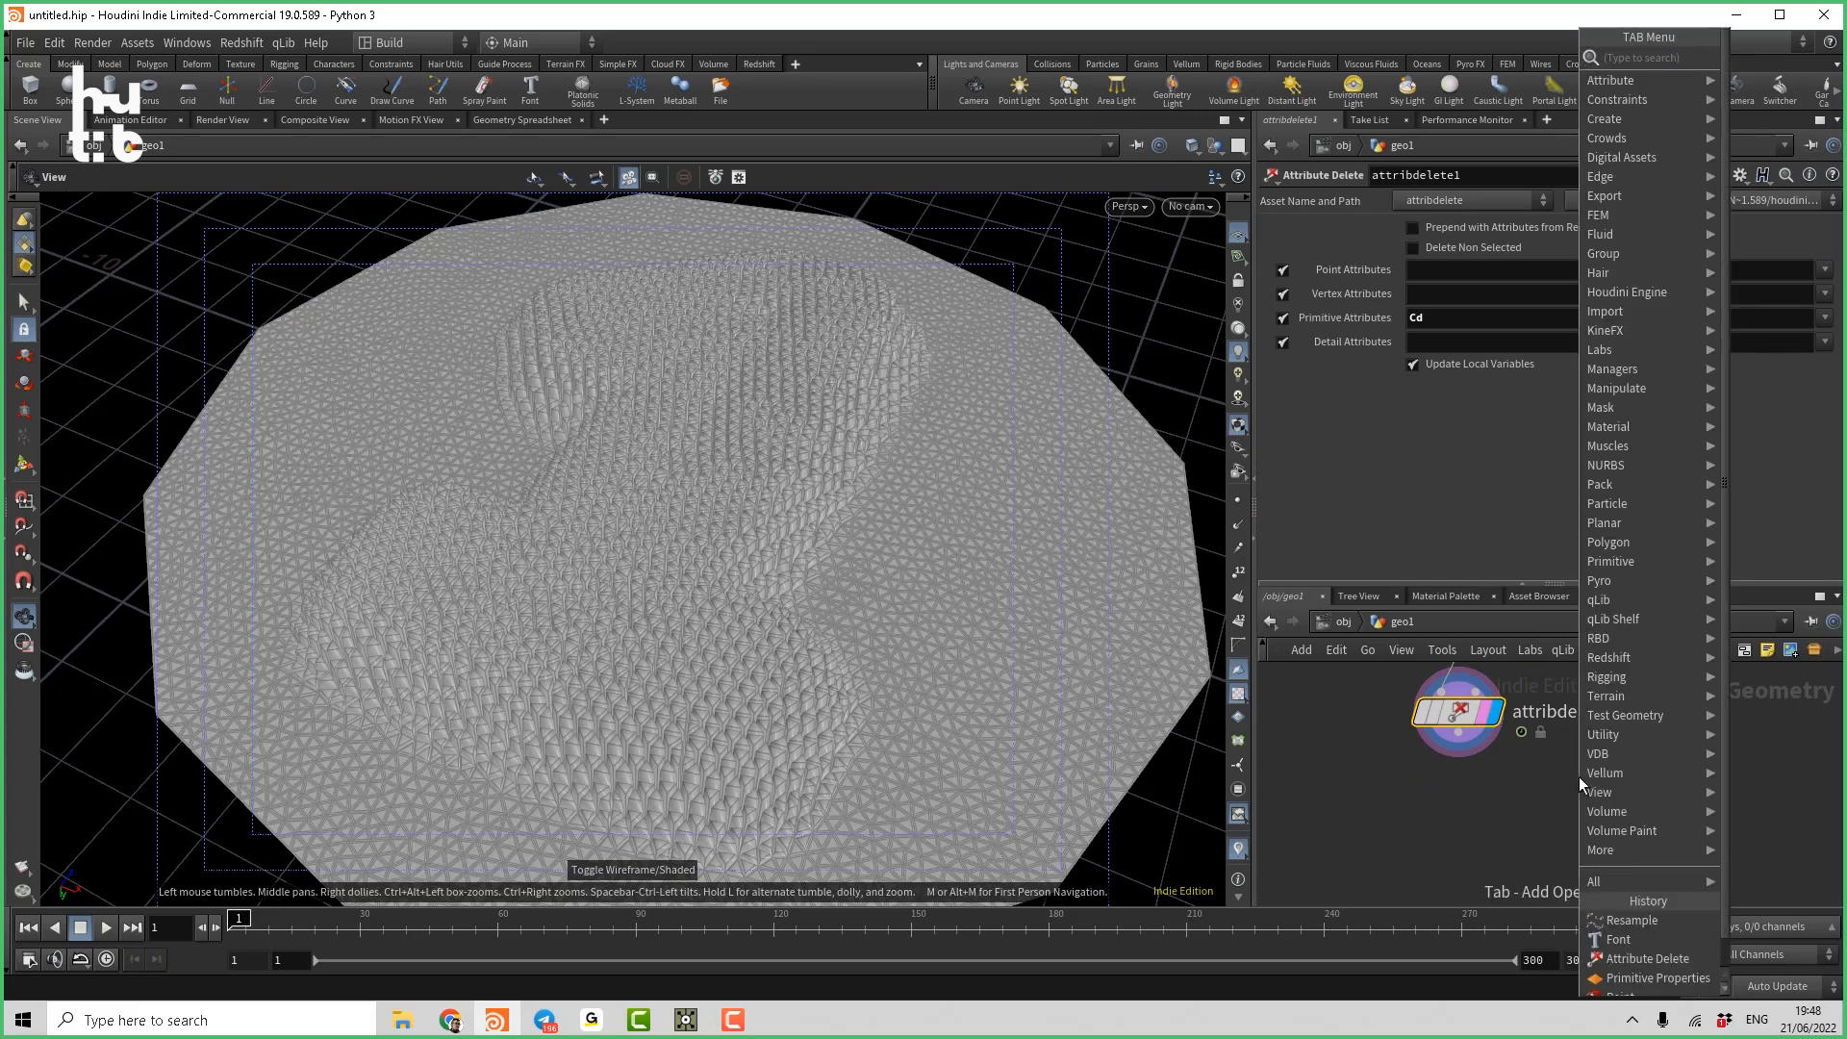
{"action": "type", "text": "no"}
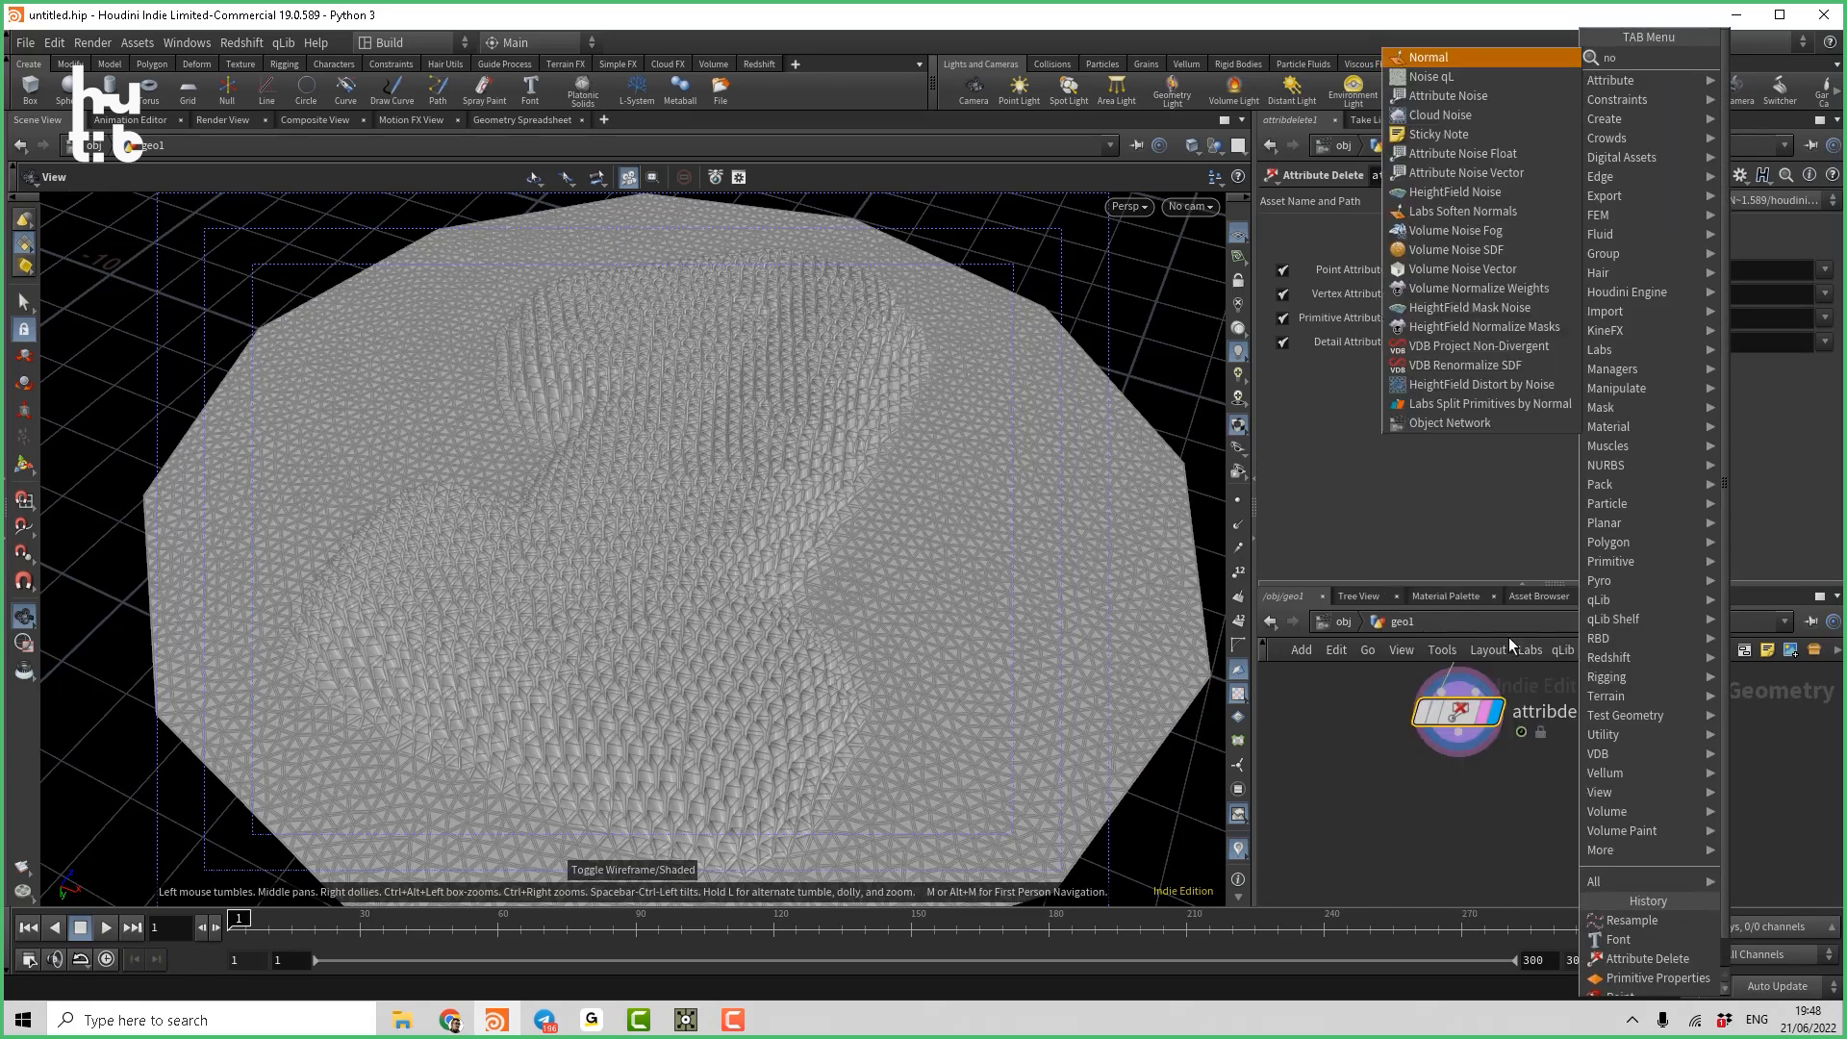
{"action": "key", "text": "Return"}
{"action": "left_click", "coordinate": [1464, 814]}
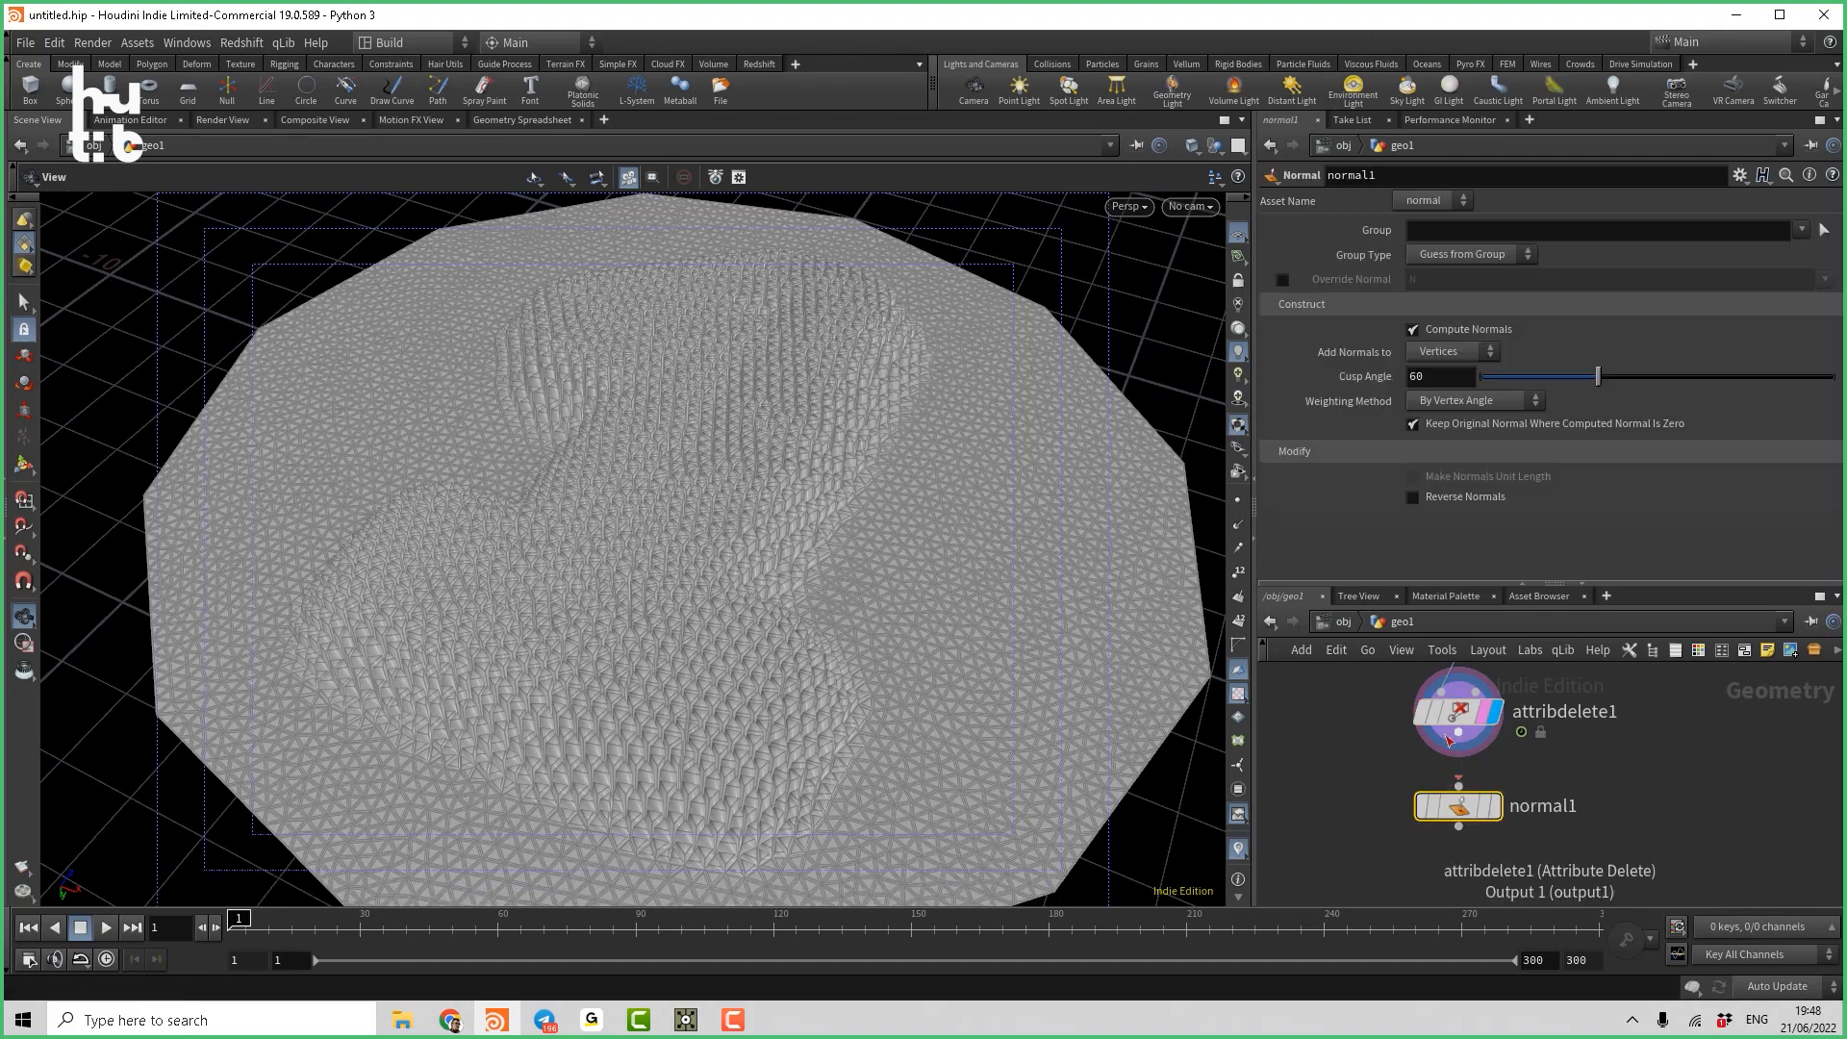
{"action": "left_click", "coordinate": [1494, 810]}
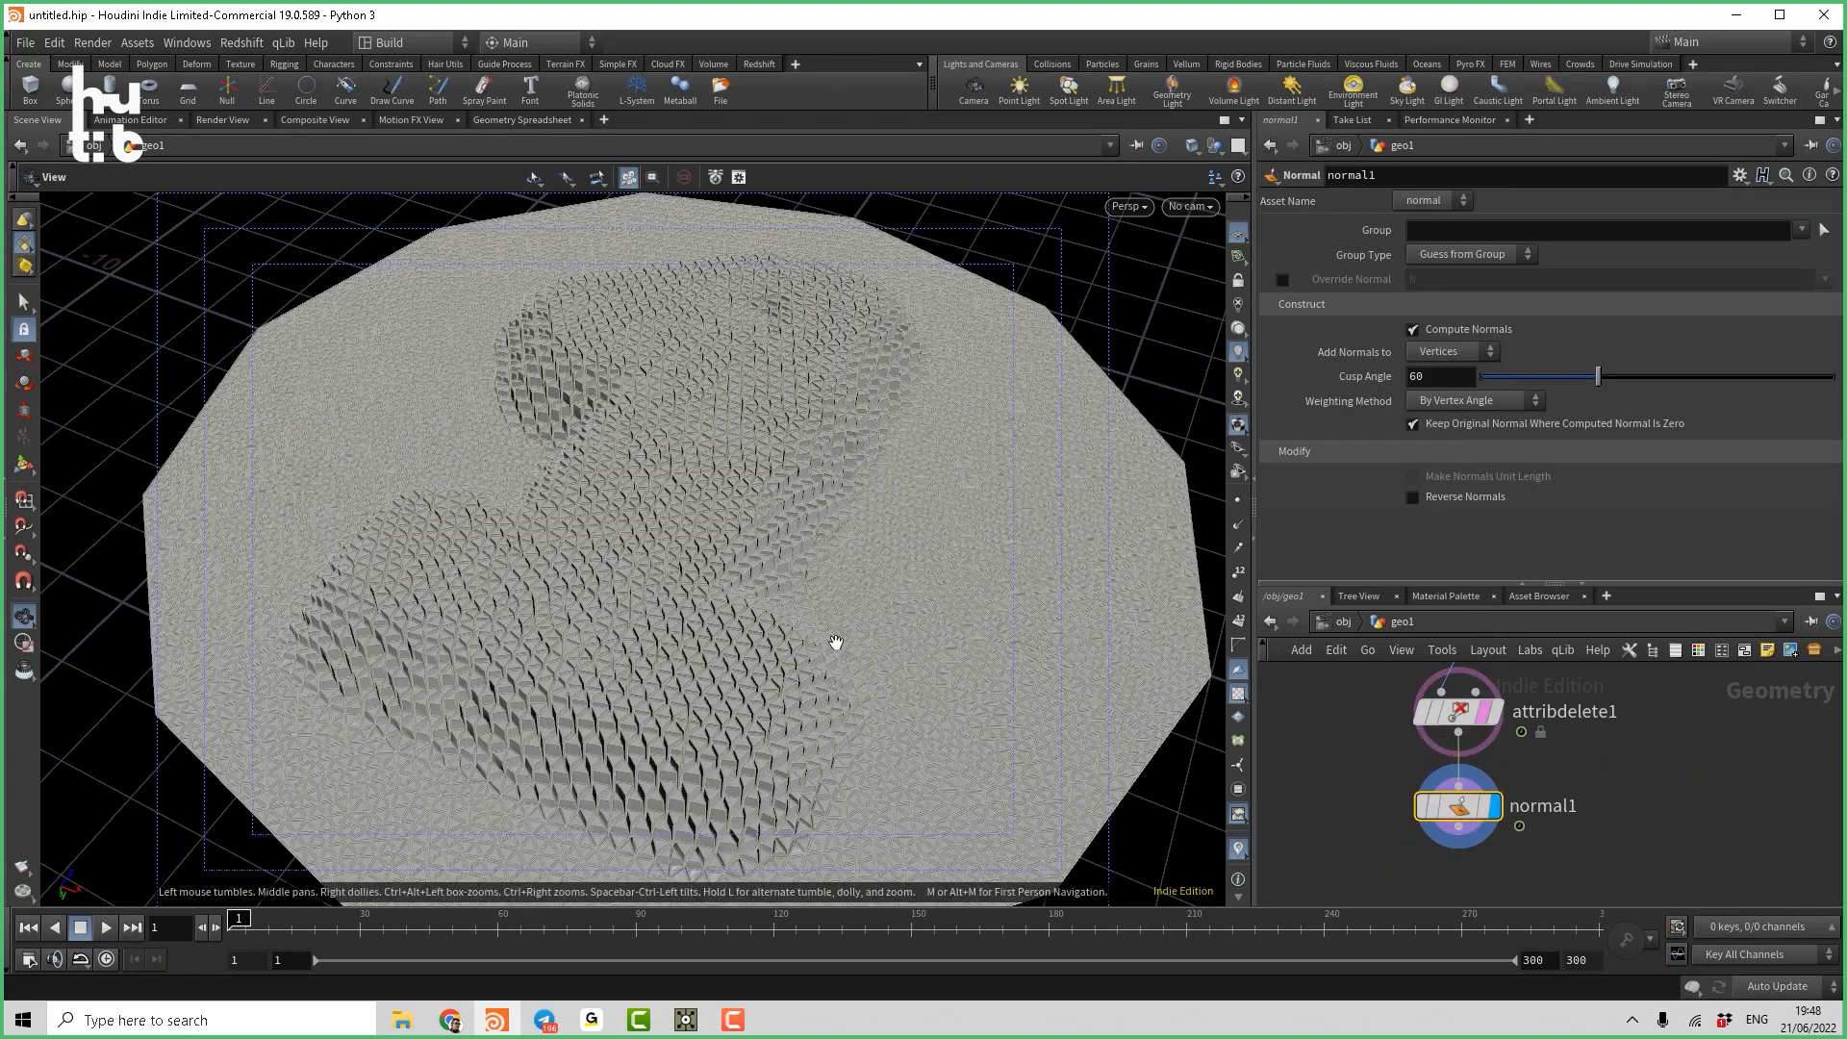
Play the timeline to preview the extruded frame number changing on the disc.
{"action": "left_click", "coordinate": [108, 928]}
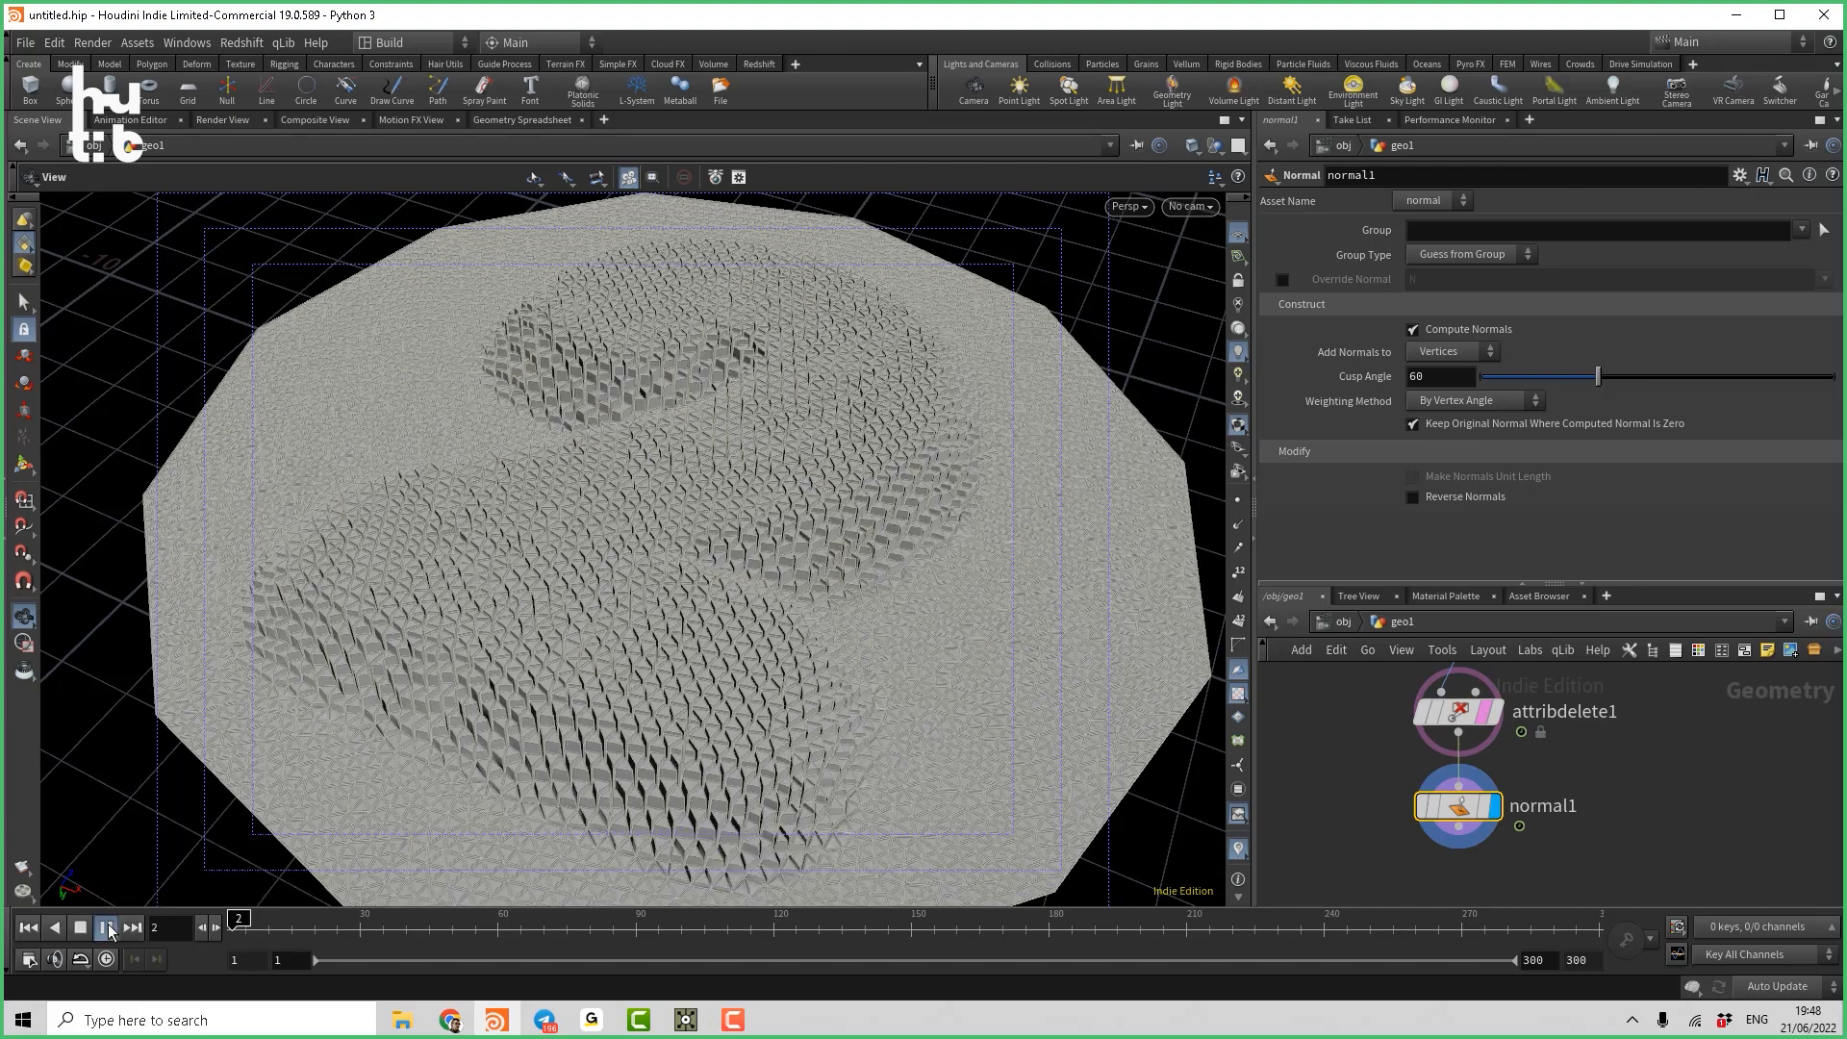